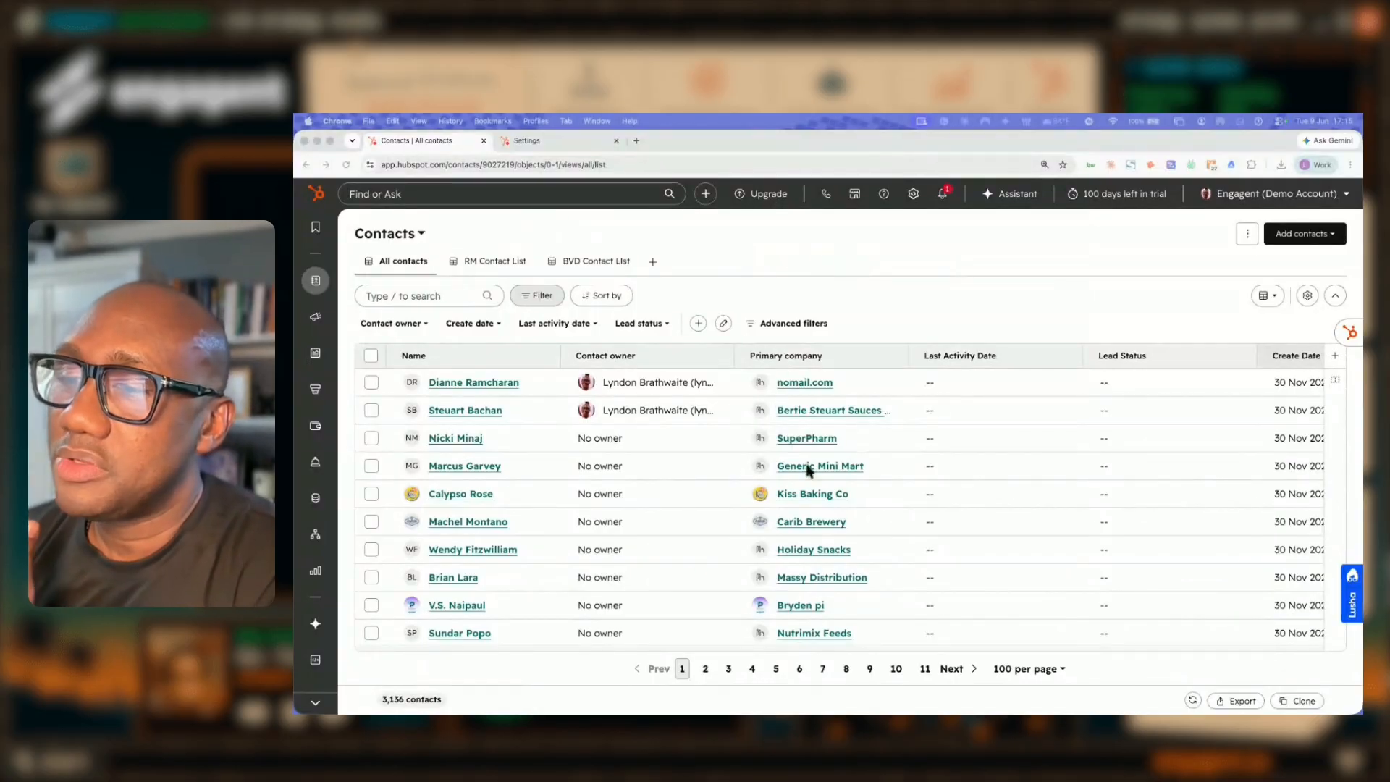
Open the Meetings Scheduler from the Sales section of the navigation and collapse the navigation again
{"action": "left_click", "coordinate": [316, 702]}
{"action": "left_click", "coordinate": [316, 695]}
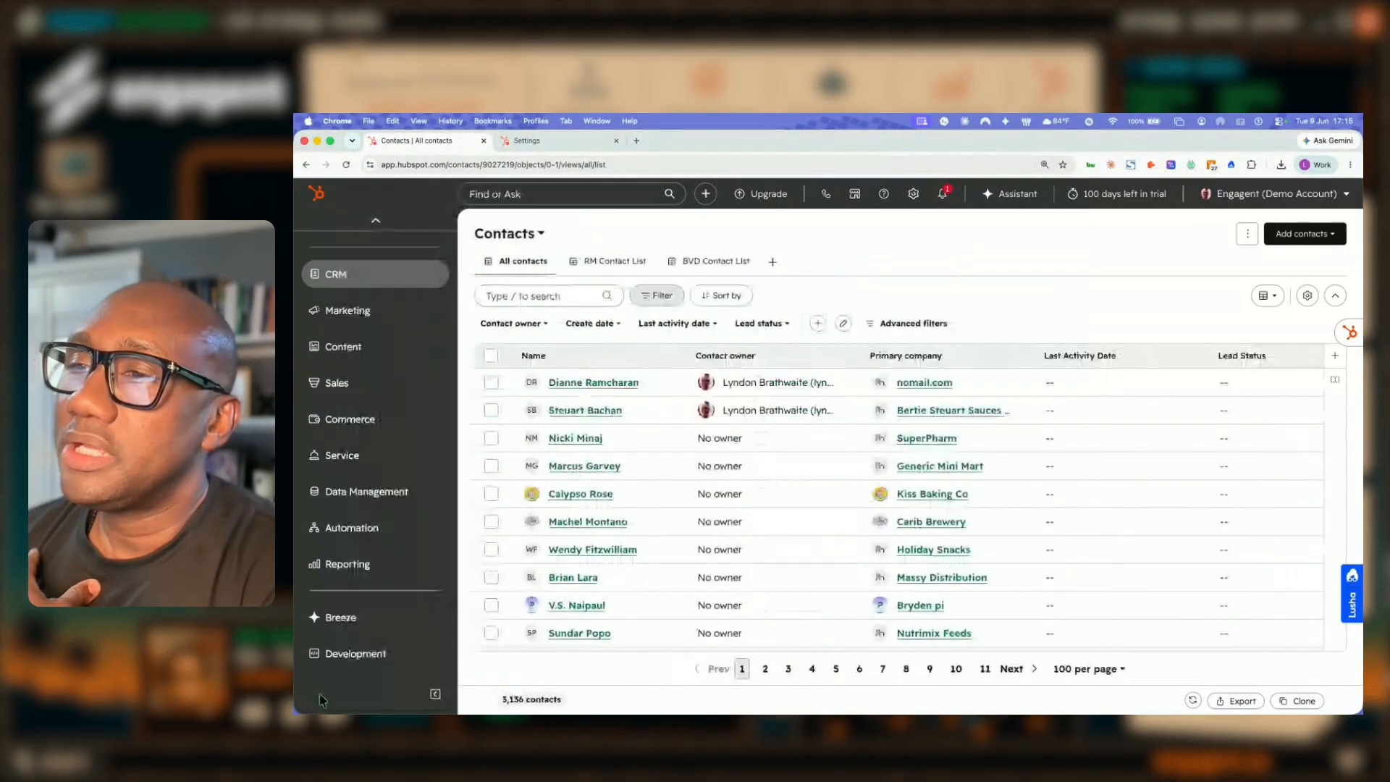
{"action": "left_click", "coordinate": [440, 386]}
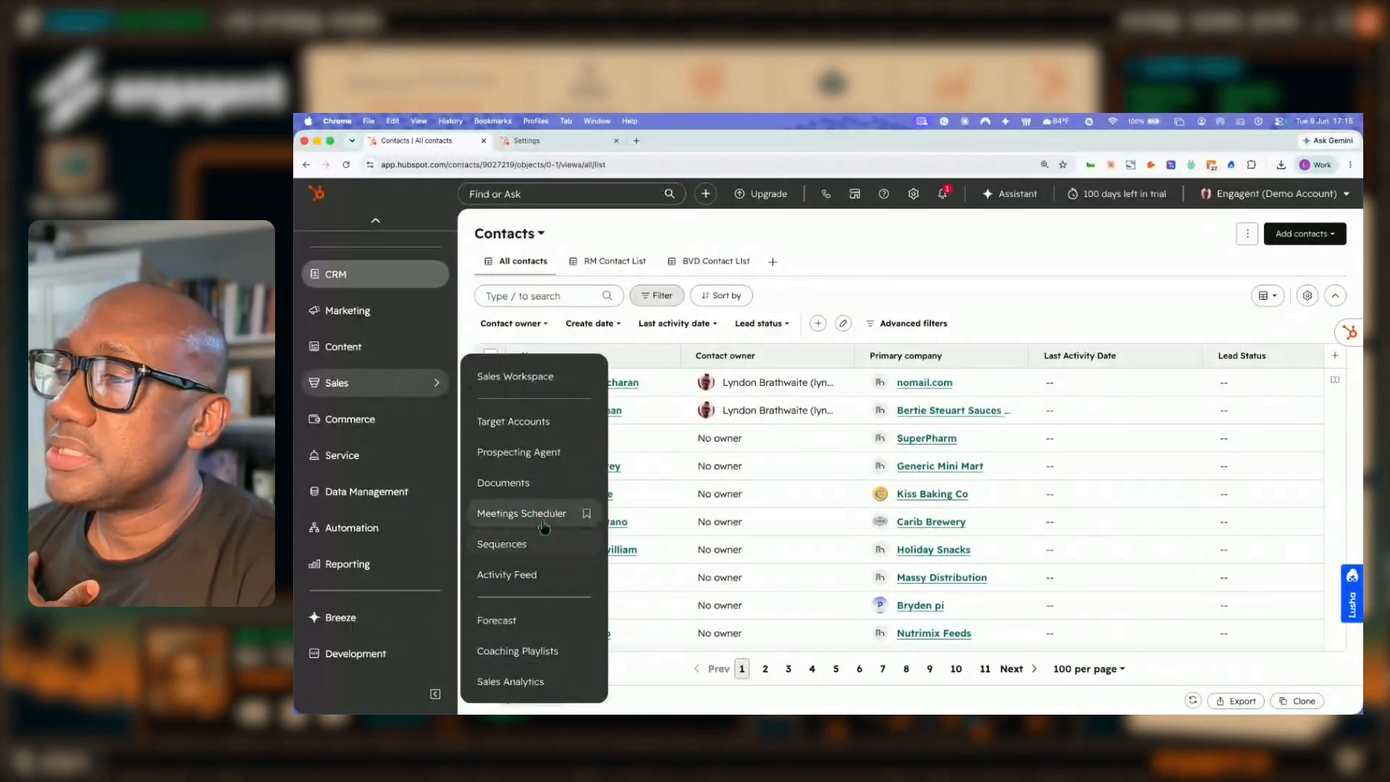
{"action": "left_click", "coordinate": [524, 513]}
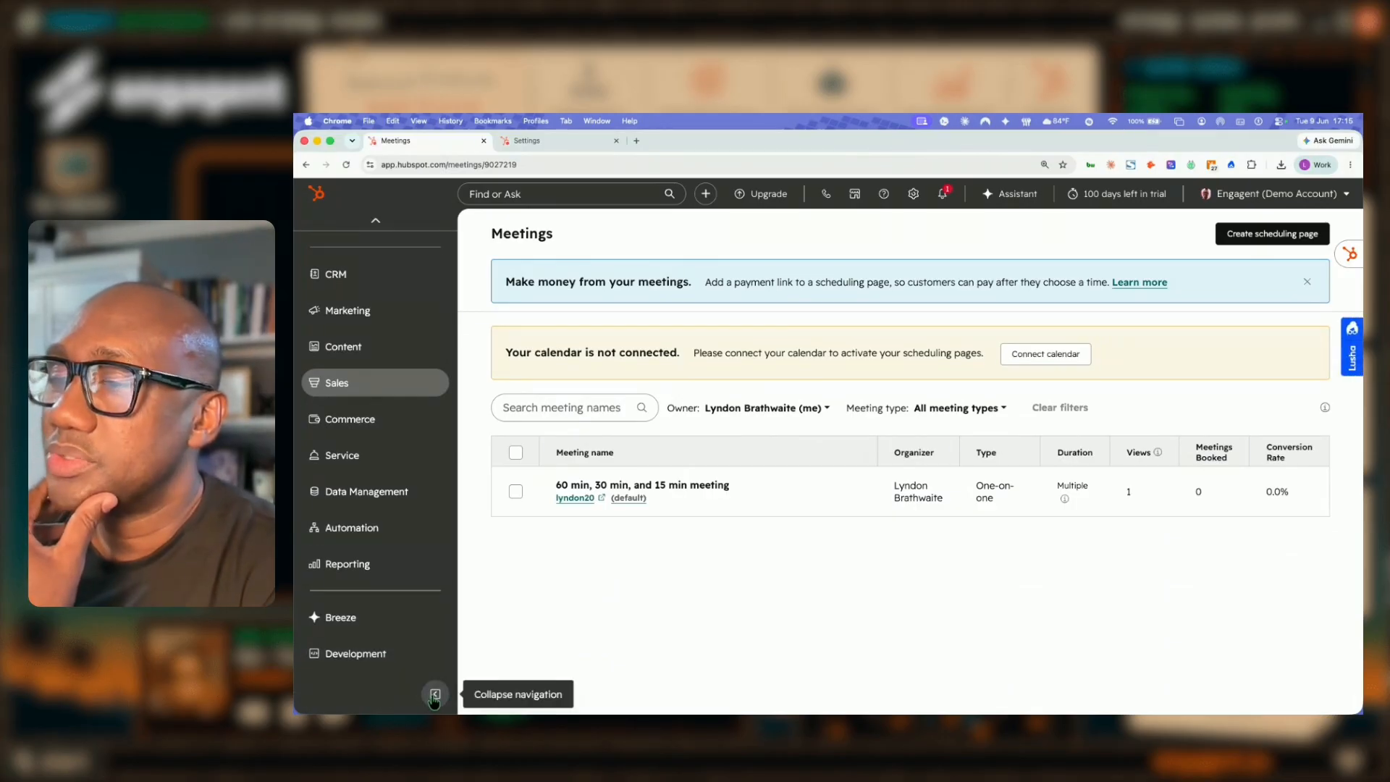
{"action": "left_click", "coordinate": [434, 699]}
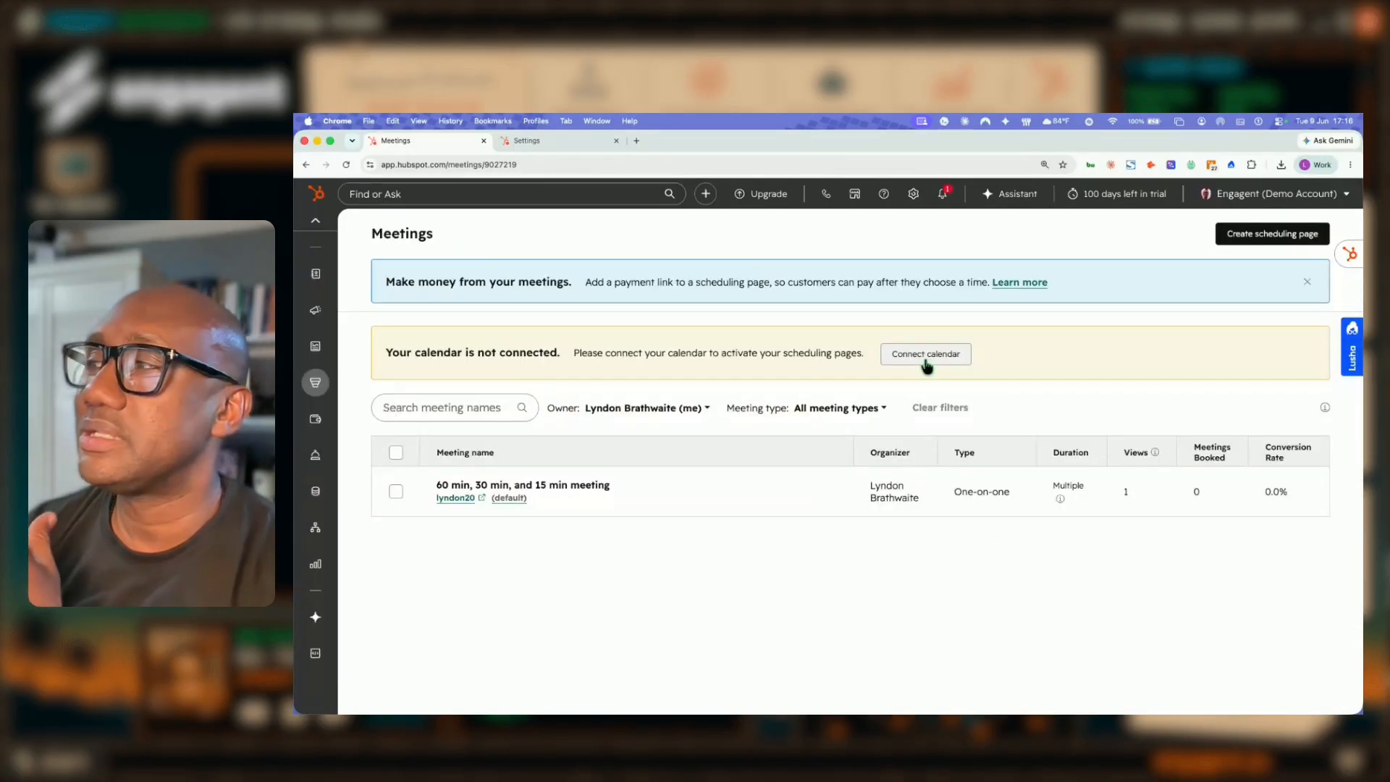
Start creating a new scheduling page of the One-on-One type
{"action": "left_click", "coordinate": [1273, 234]}
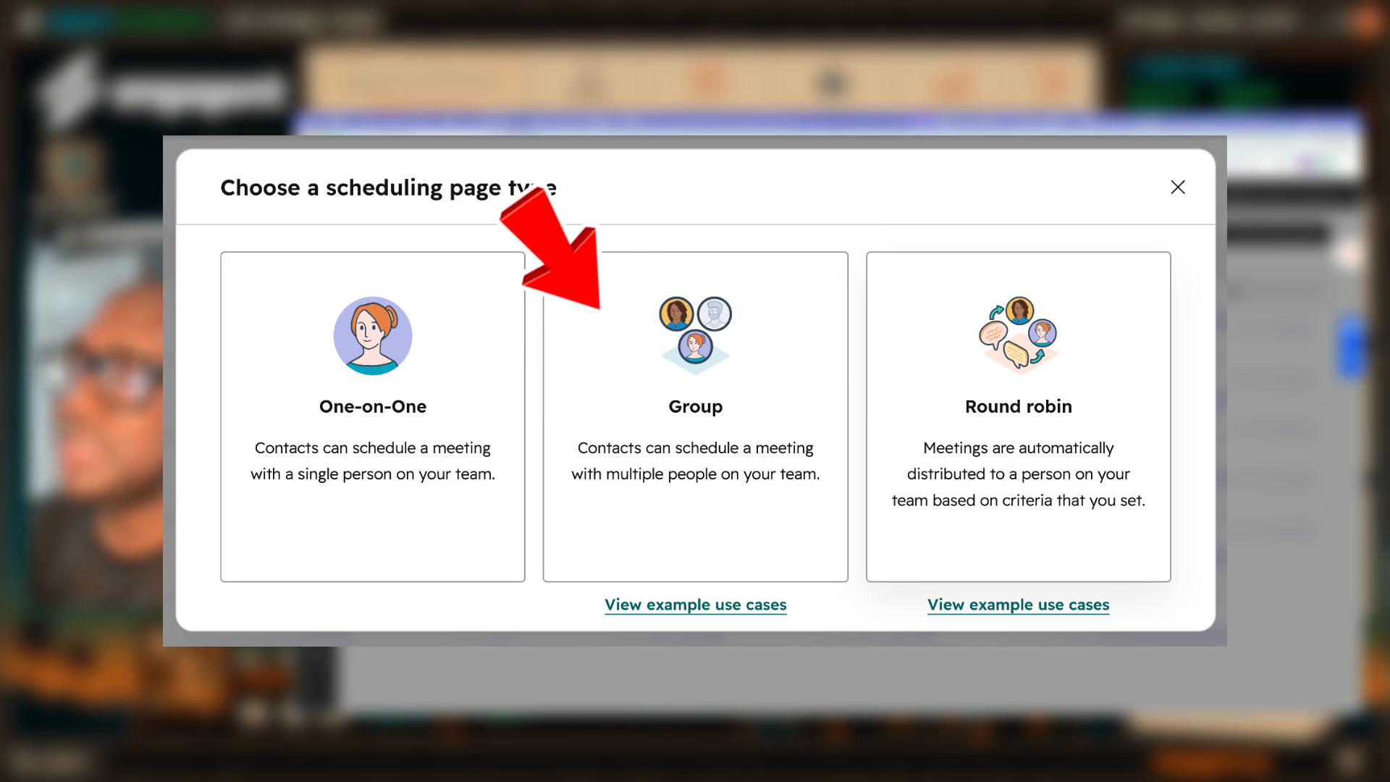
{"action": "mouse_move", "coordinate": [827, 510]}
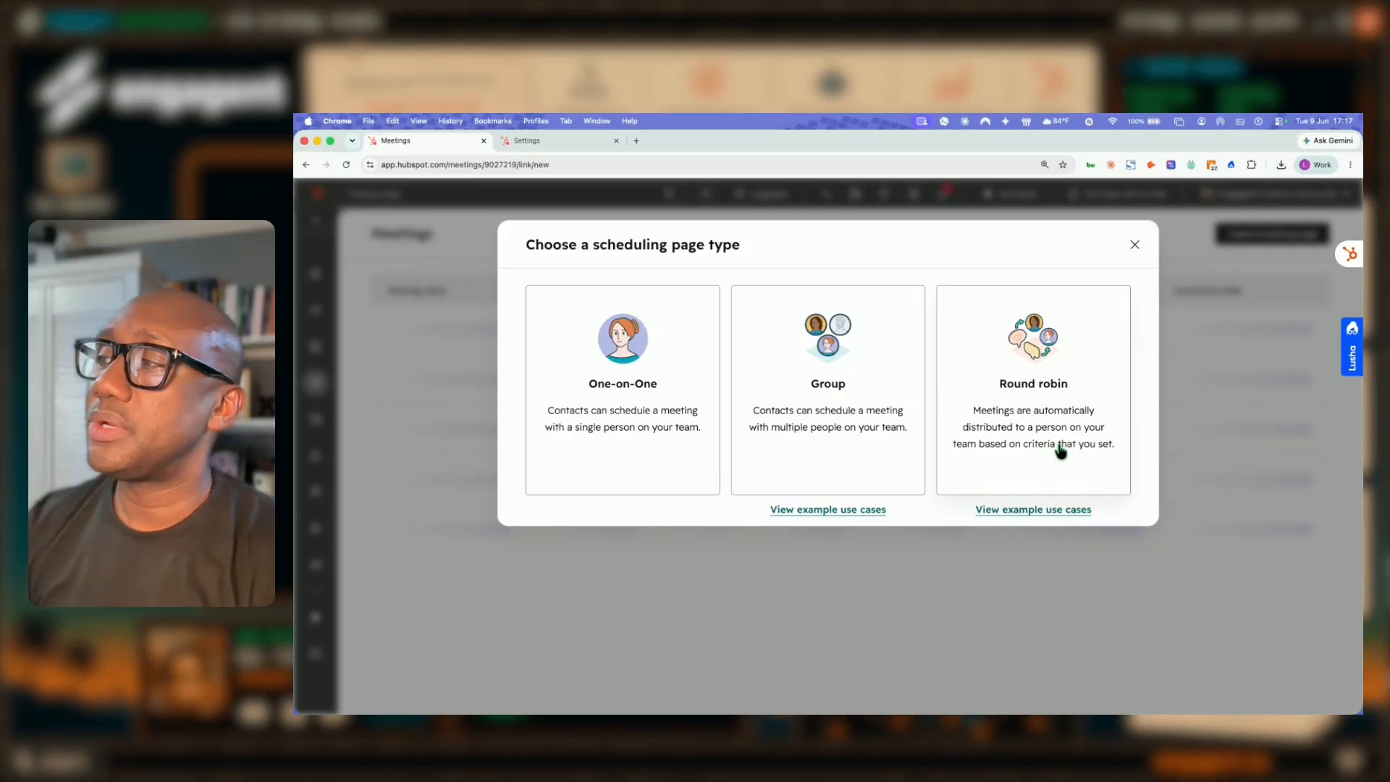
{"action": "left_click", "coordinate": [608, 397]}
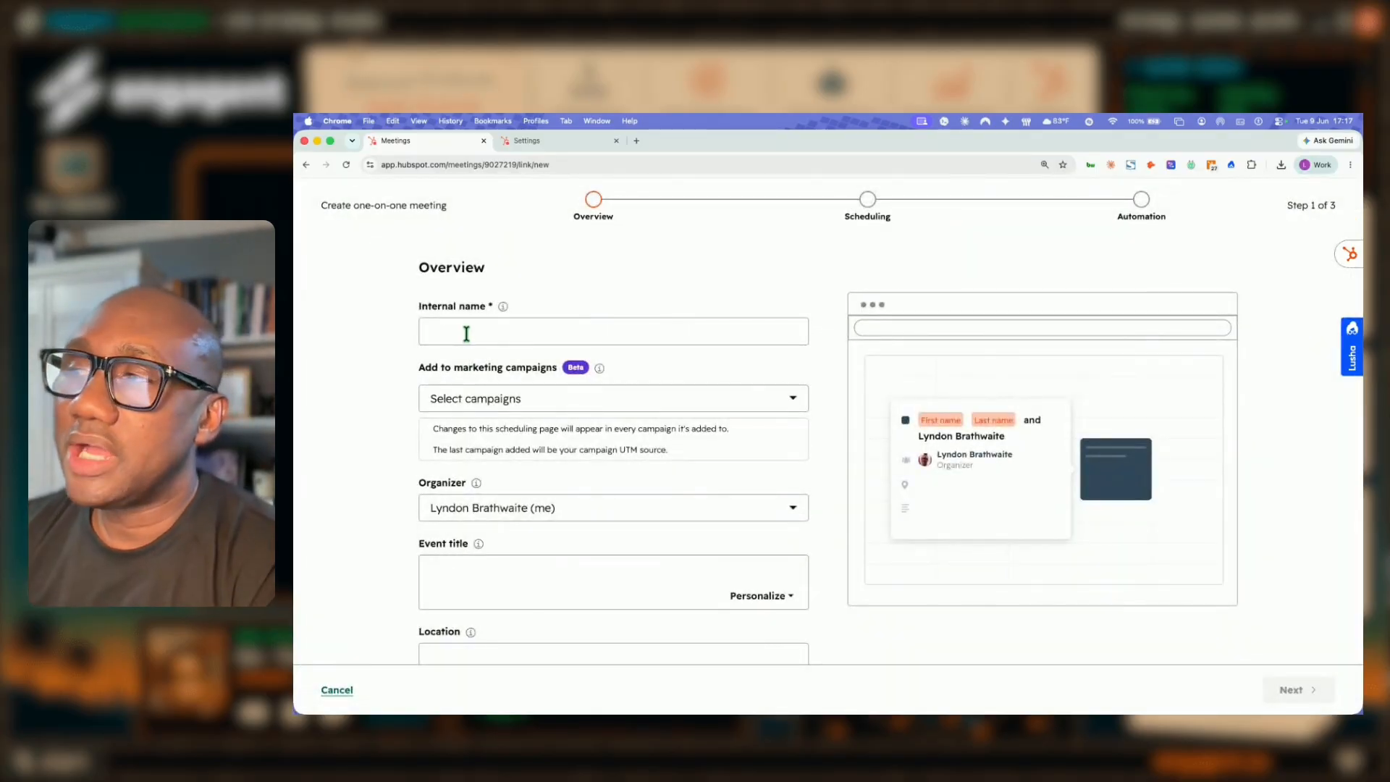
Look through the Overview form's fields, including marketing campaigns, organizer, event title, location, cancel and reschedule, and description
{"action": "scroll", "coordinate": [492, 343], "scroll_direction": "down", "scroll_amount": 1}
{"action": "scroll", "coordinate": [500, 318], "scroll_direction": "down", "scroll_amount": 3}
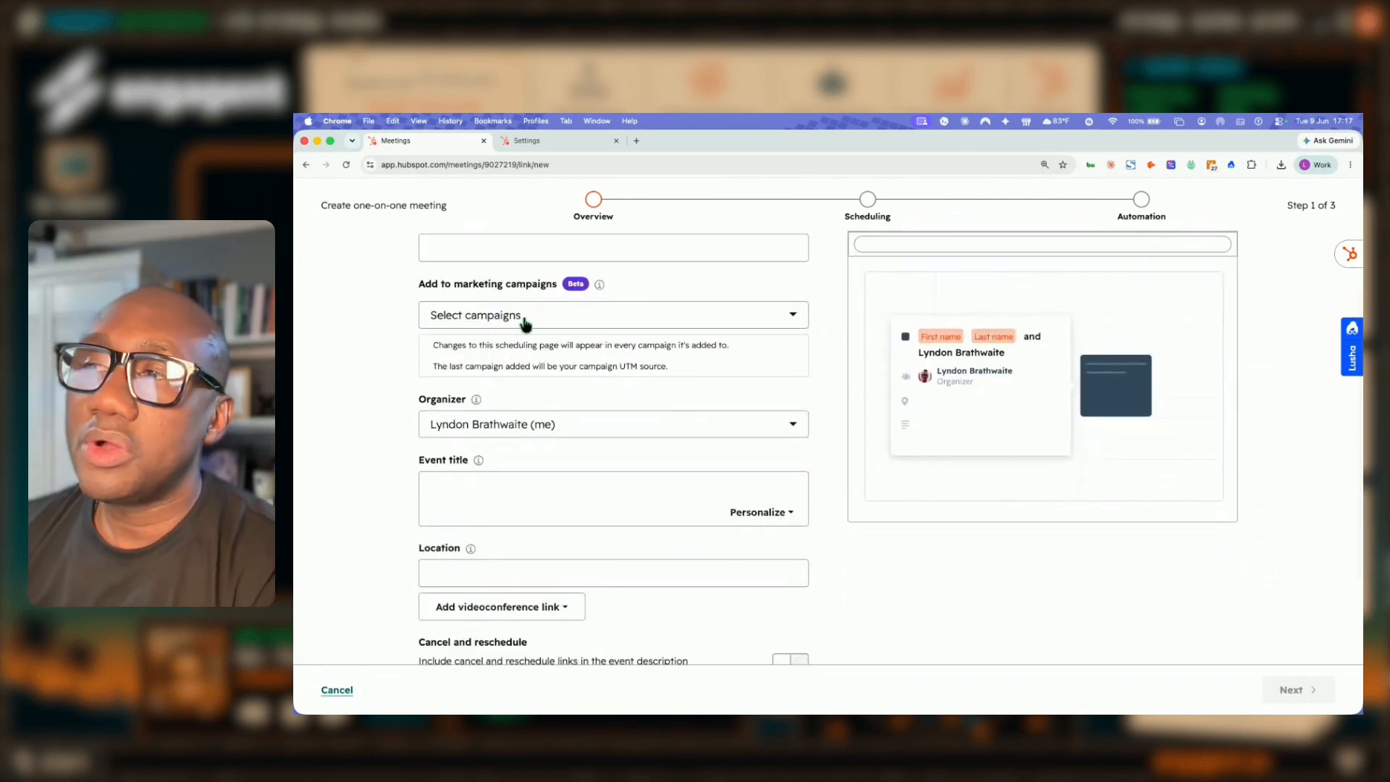
{"action": "left_click", "coordinate": [506, 324]}
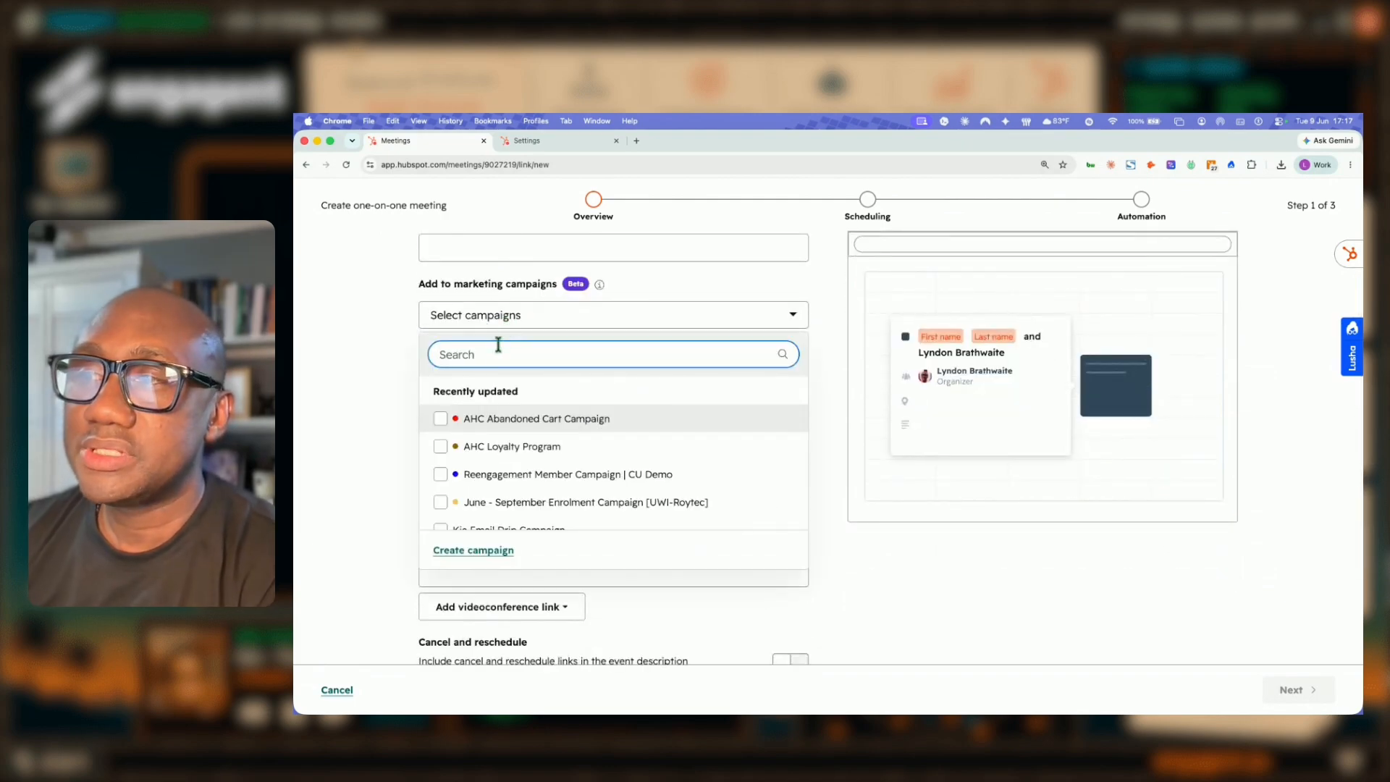
{"action": "left_click", "coordinate": [390, 394]}
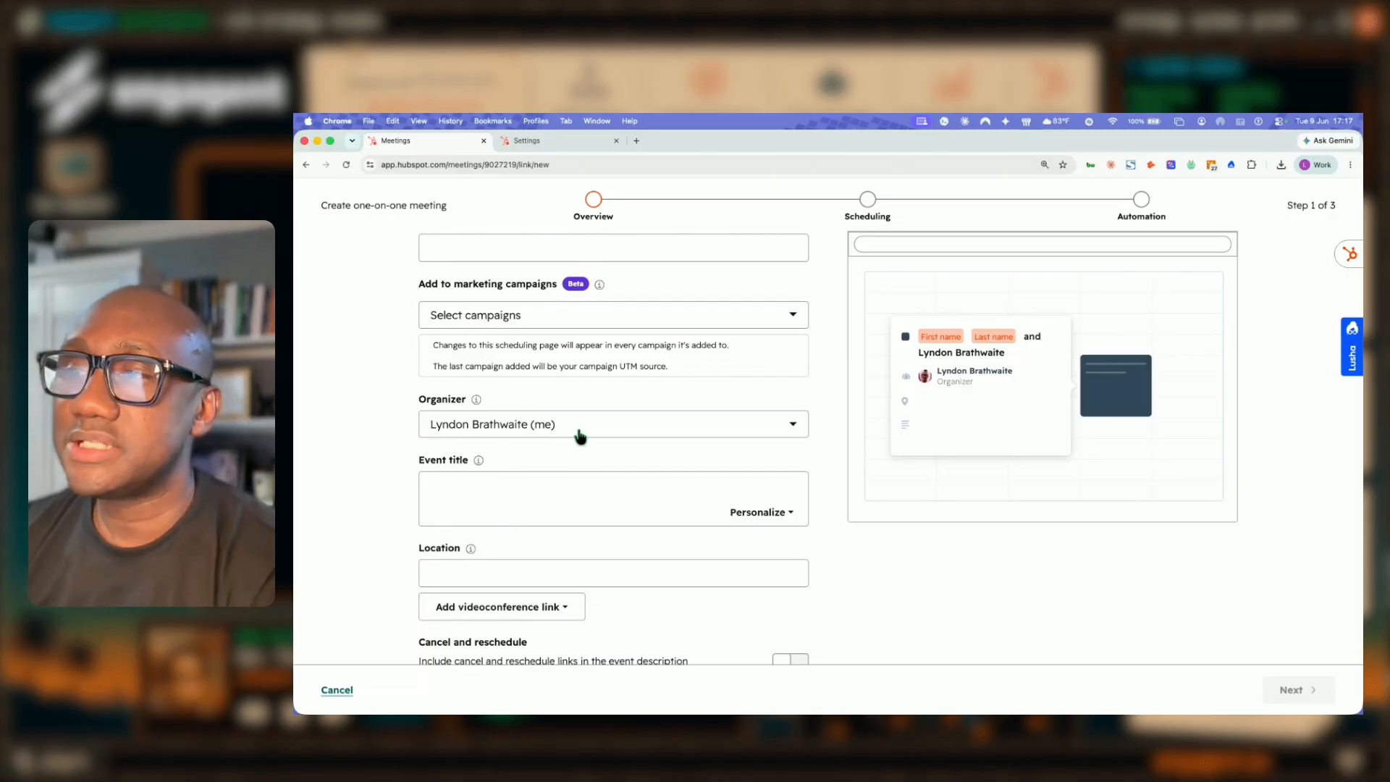
{"action": "left_click", "coordinate": [502, 485]}
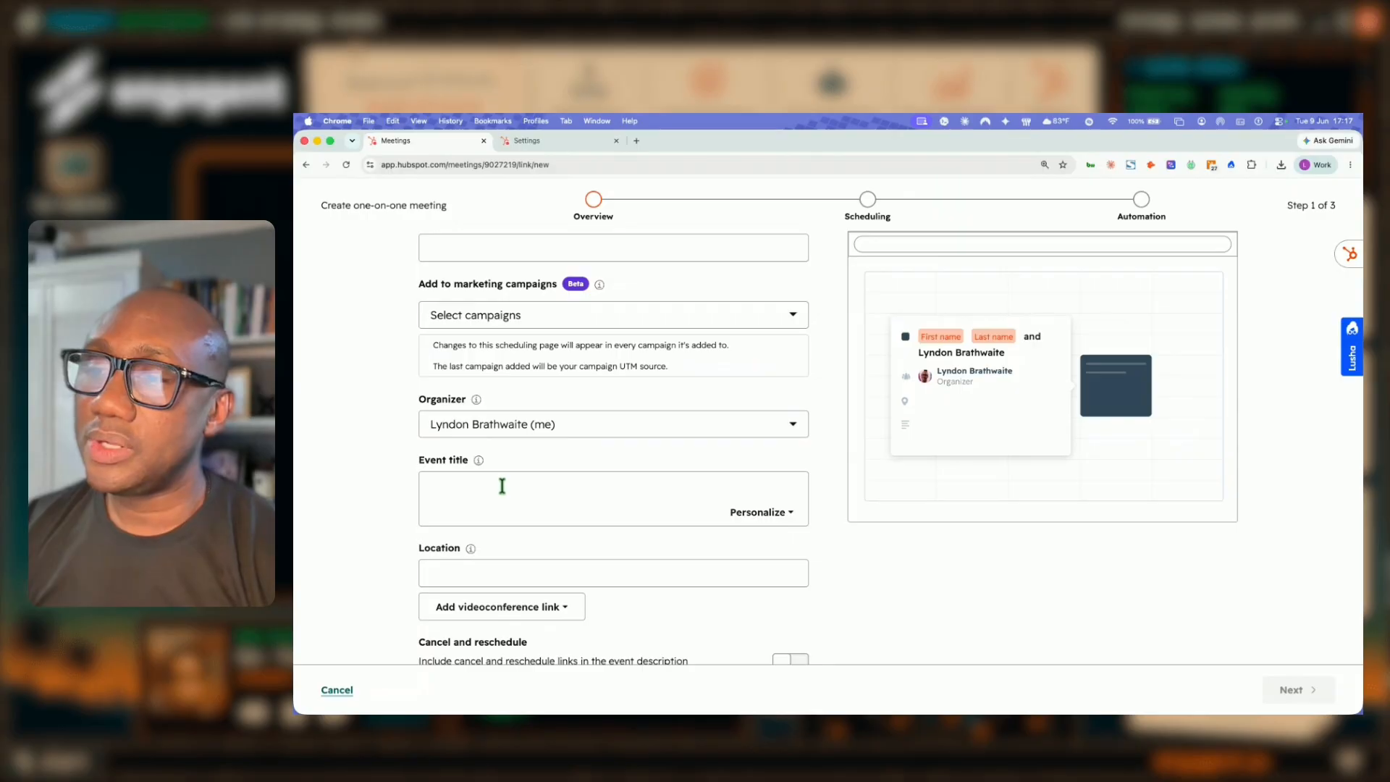
{"action": "scroll", "coordinate": [502, 485], "scroll_direction": "down", "scroll_amount": 1}
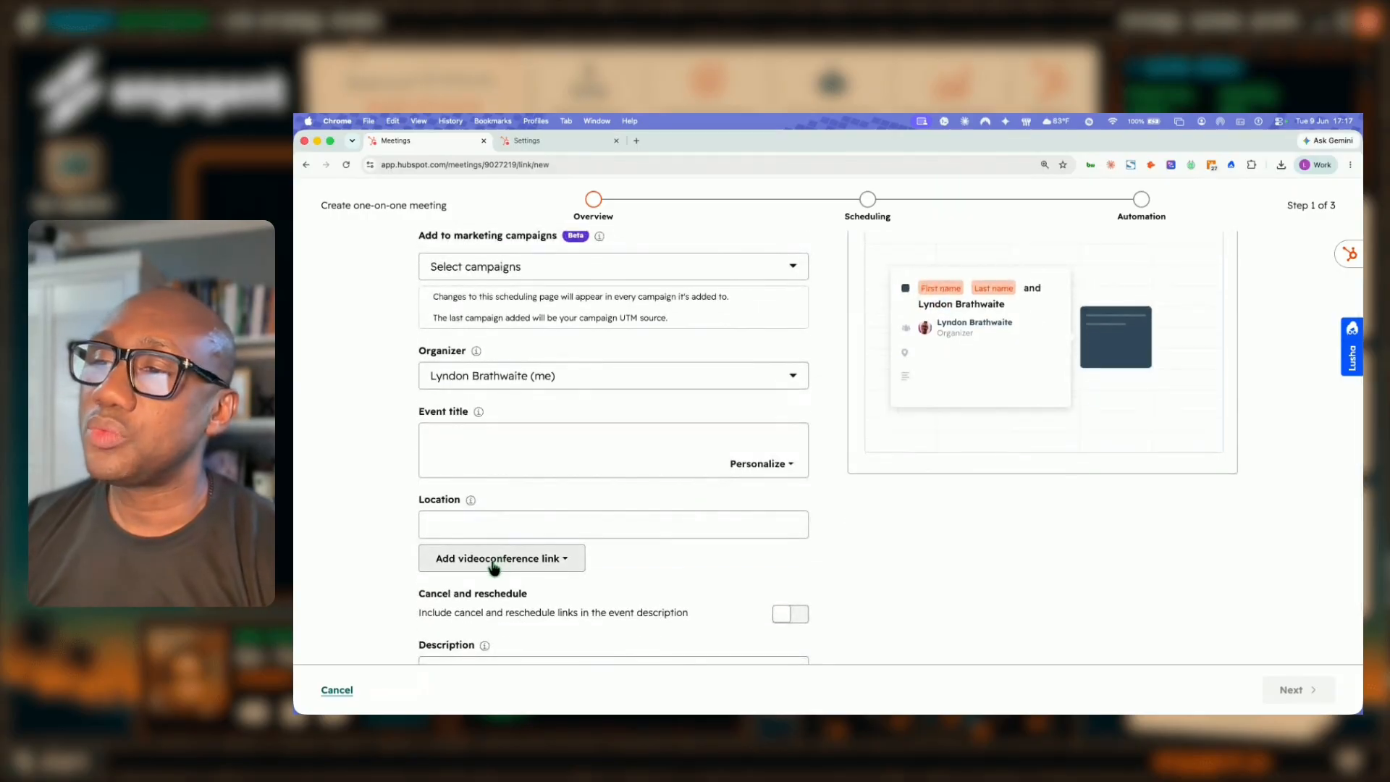
{"action": "scroll", "coordinate": [487, 509], "scroll_direction": "down", "scroll_amount": 1}
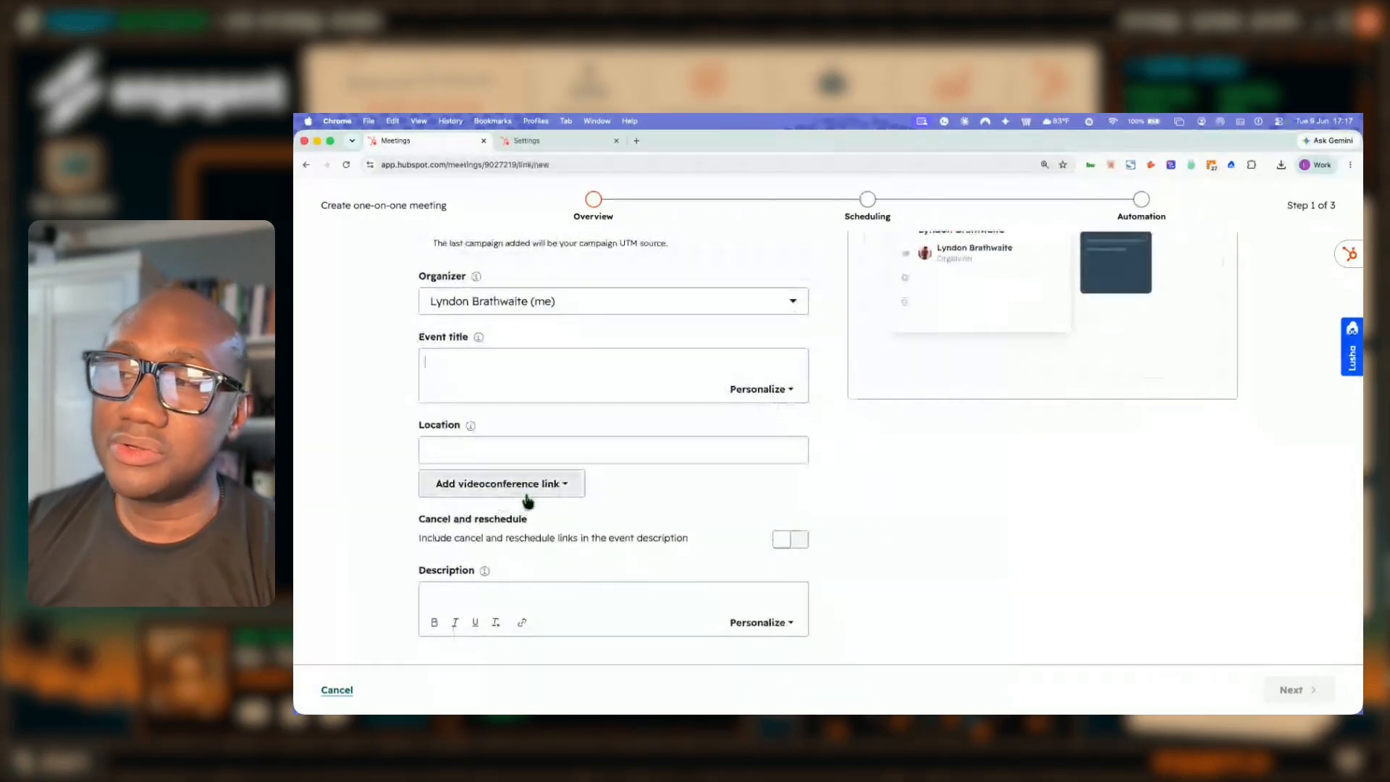
{"action": "scroll", "coordinate": [478, 402], "scroll_direction": "up", "scroll_amount": 3}
{"action": "scroll", "coordinate": [467, 290], "scroll_direction": "up", "scroll_amount": 2}
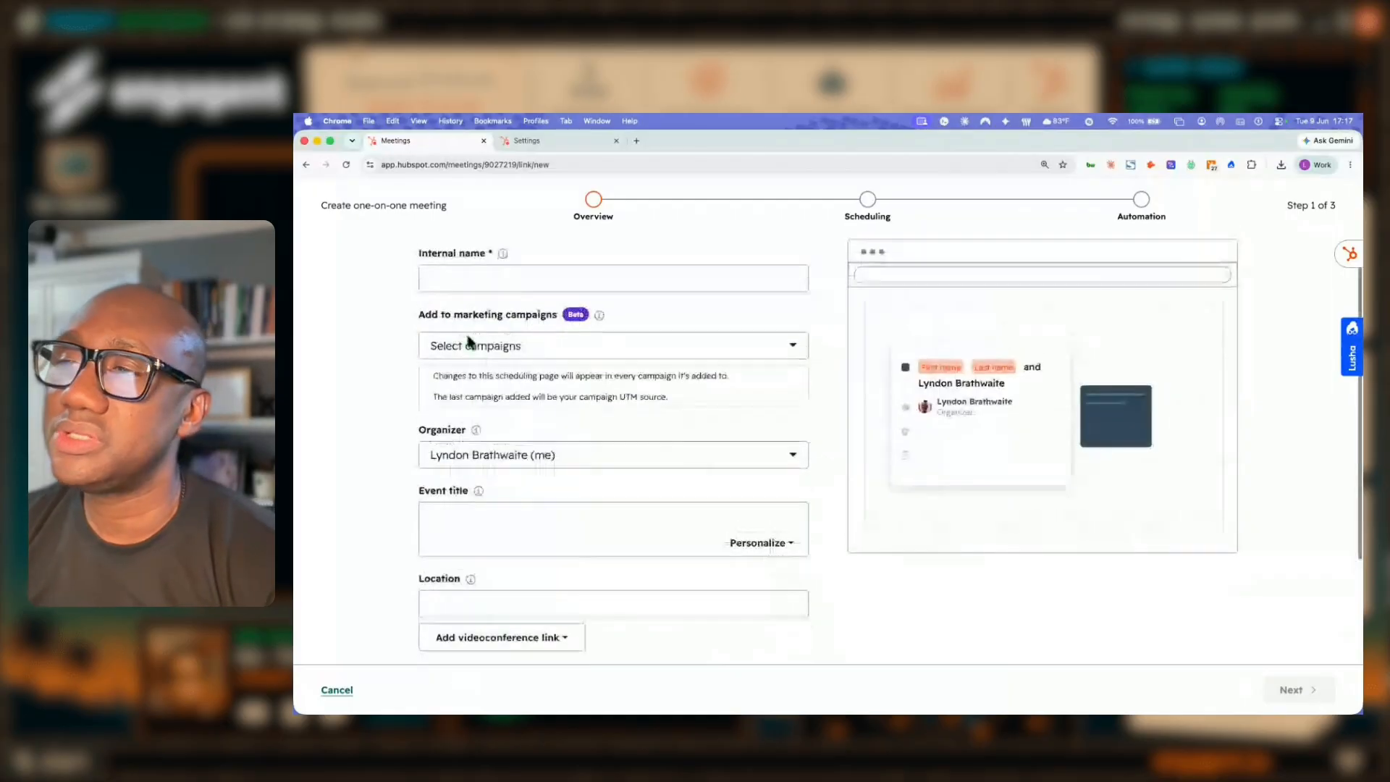
Enter the internal name "Meet with [organizer's first name] to Discuss CRM Startegies" for the scheduling page
{"action": "left_click", "coordinate": [465, 334]}
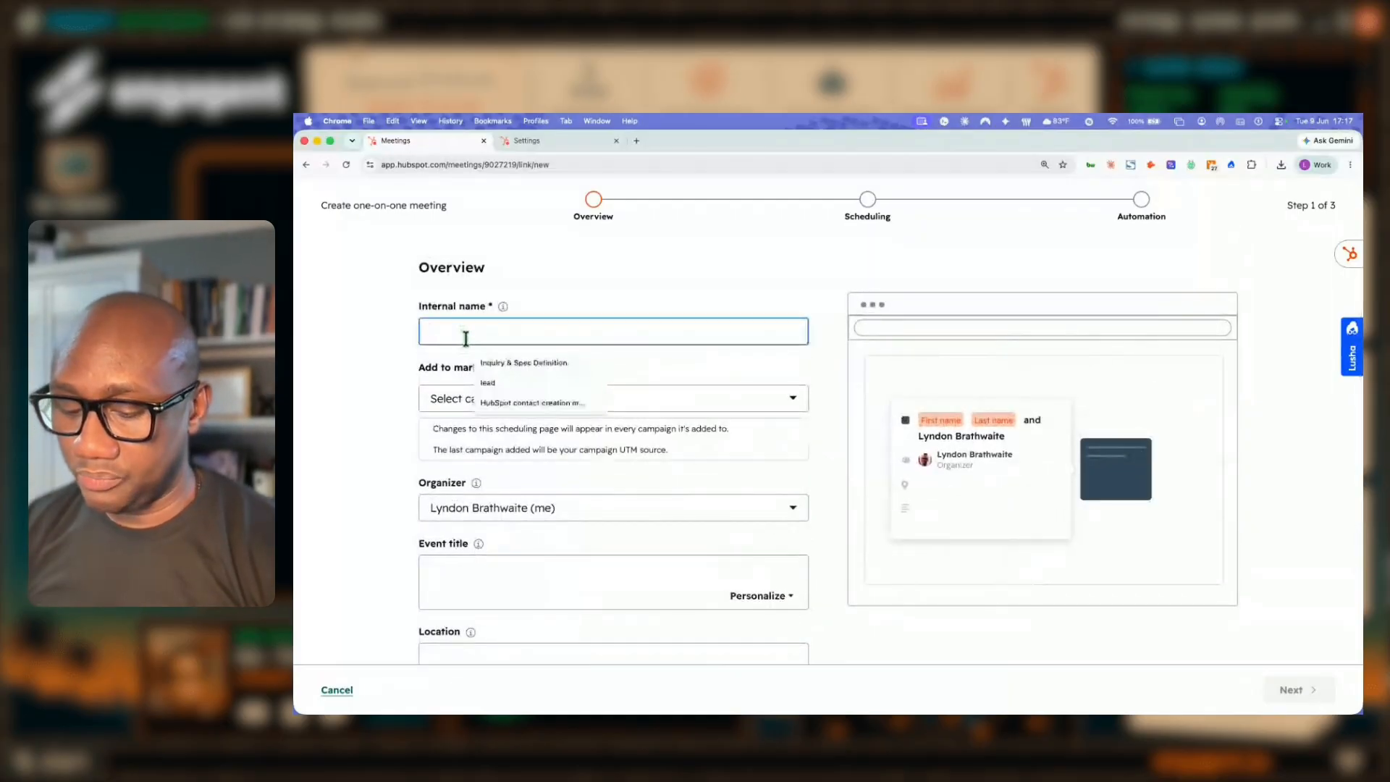
{"action": "type", "text": "Meet with L"}
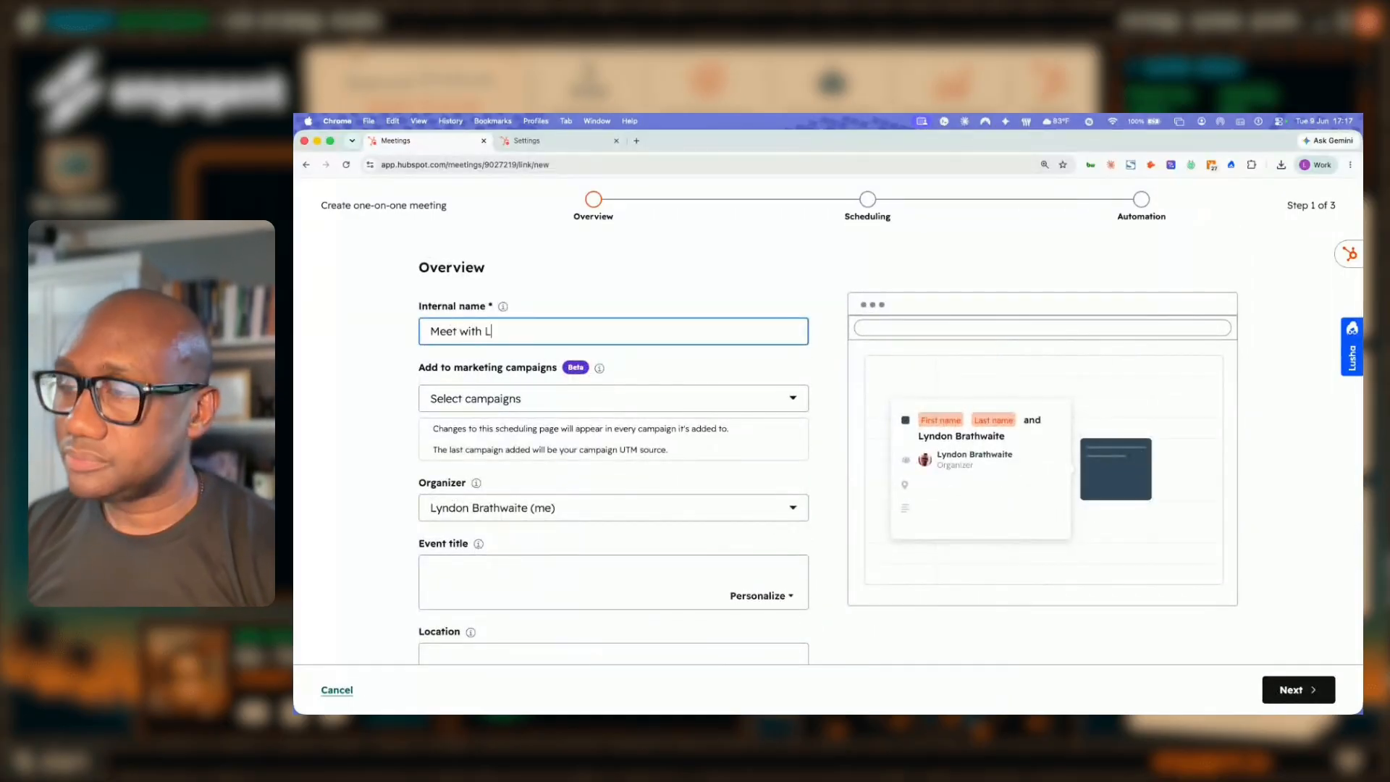
{"action": "type", "text": "yndon to Disucss"}
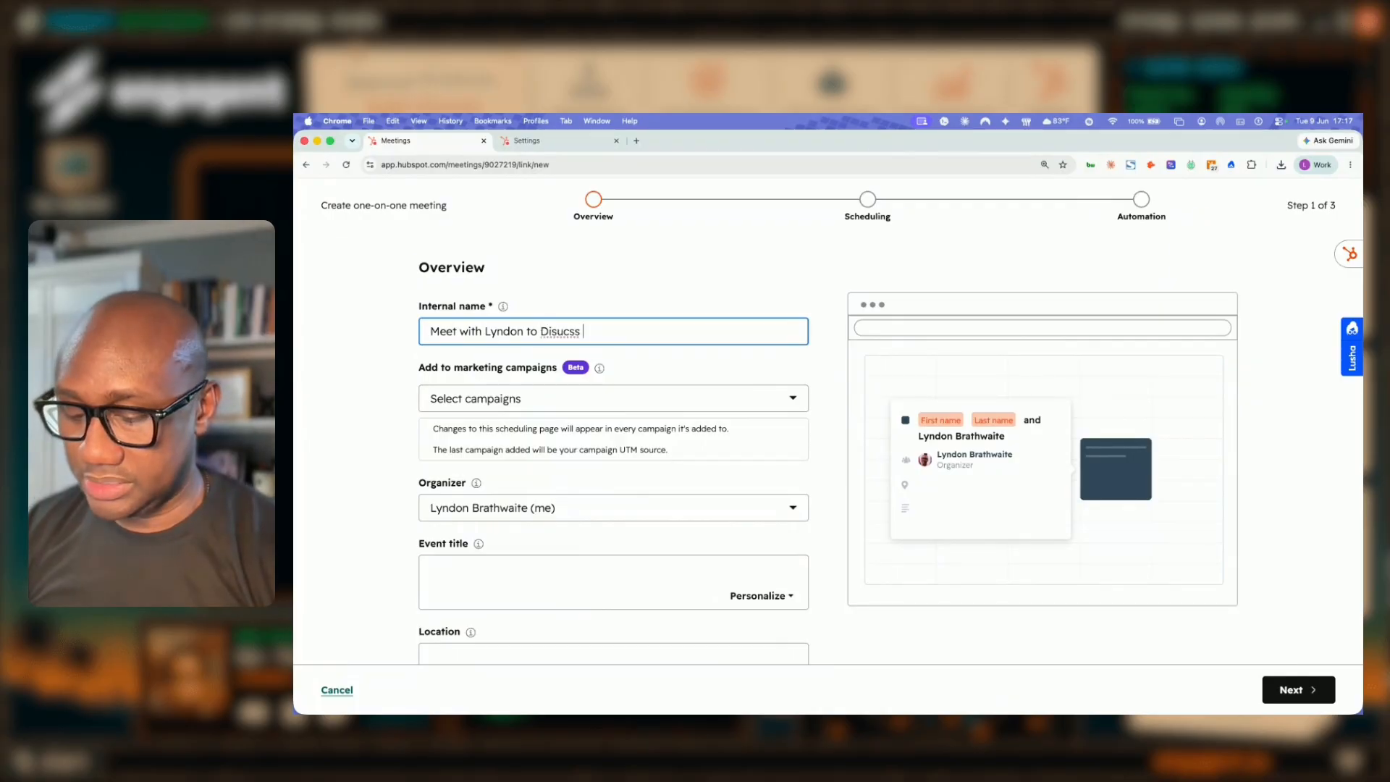
{"action": "key", "text": "BackSpace"}
{"action": "key", "text": "BackSpace"}
{"action": "key", "text": "BackSpace"}
{"action": "key", "text": "BackSpace"}
{"action": "key", "text": "BackSpace"}
{"action": "type", "text": "cuss CRM Startegies"}
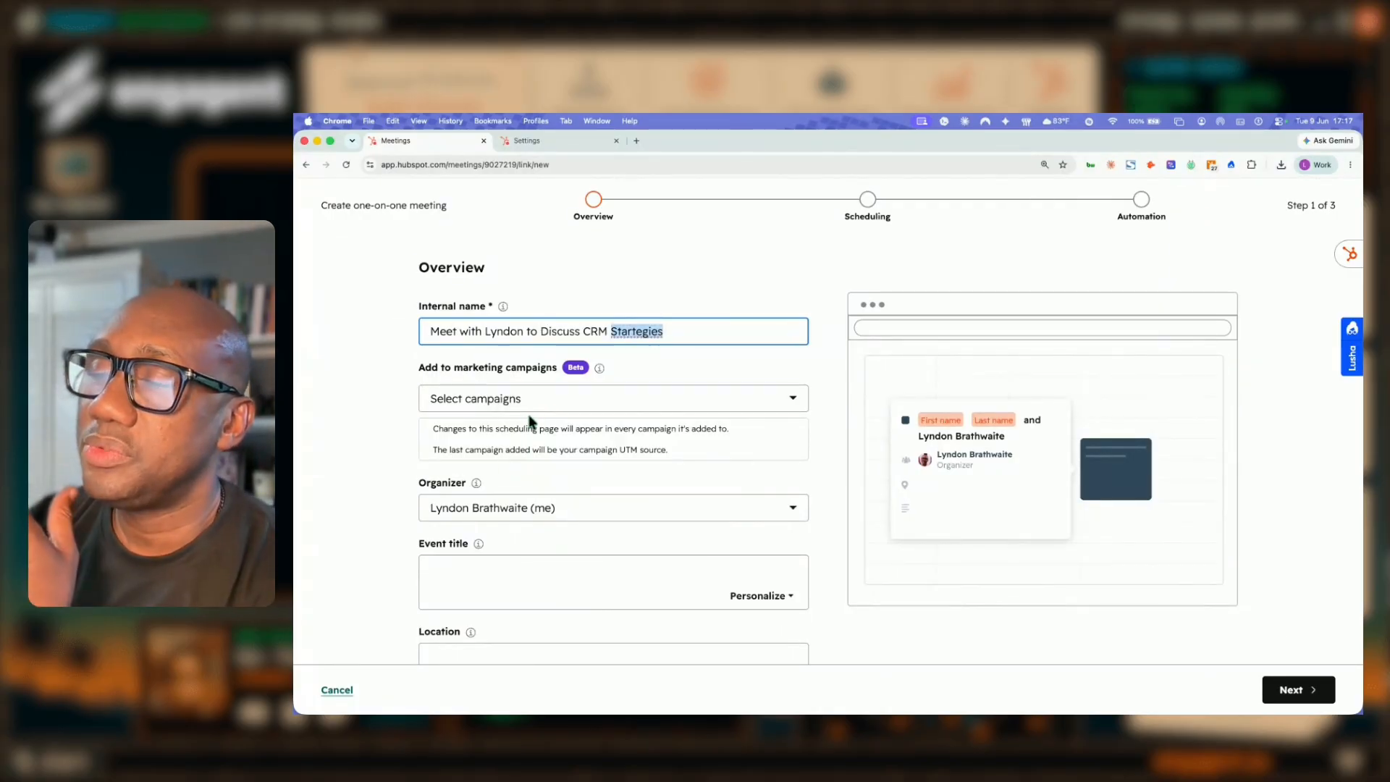
Enter "Is HubSpot for Me? |" as the event title
{"action": "scroll", "coordinate": [402, 390], "scroll_direction": "down", "scroll_amount": 3}
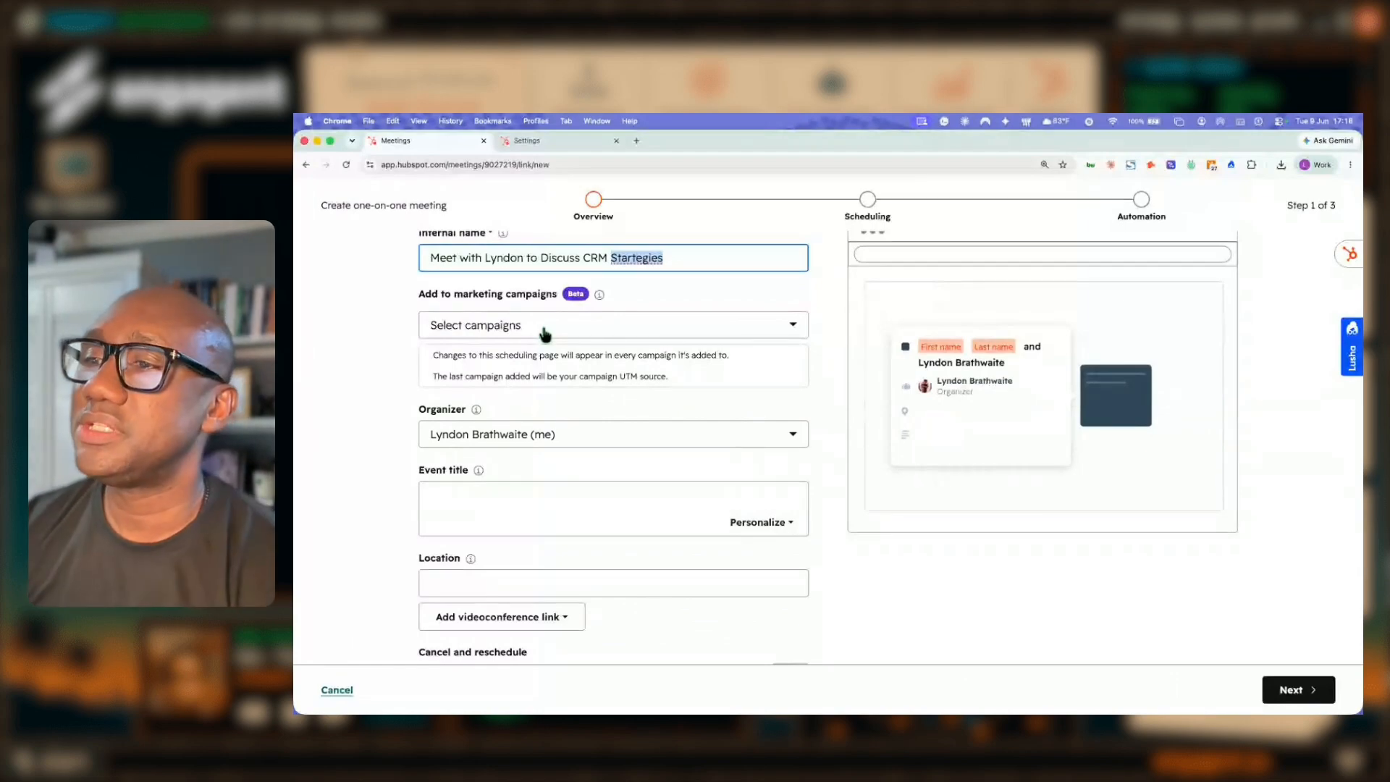
{"action": "left_click", "coordinate": [481, 492]}
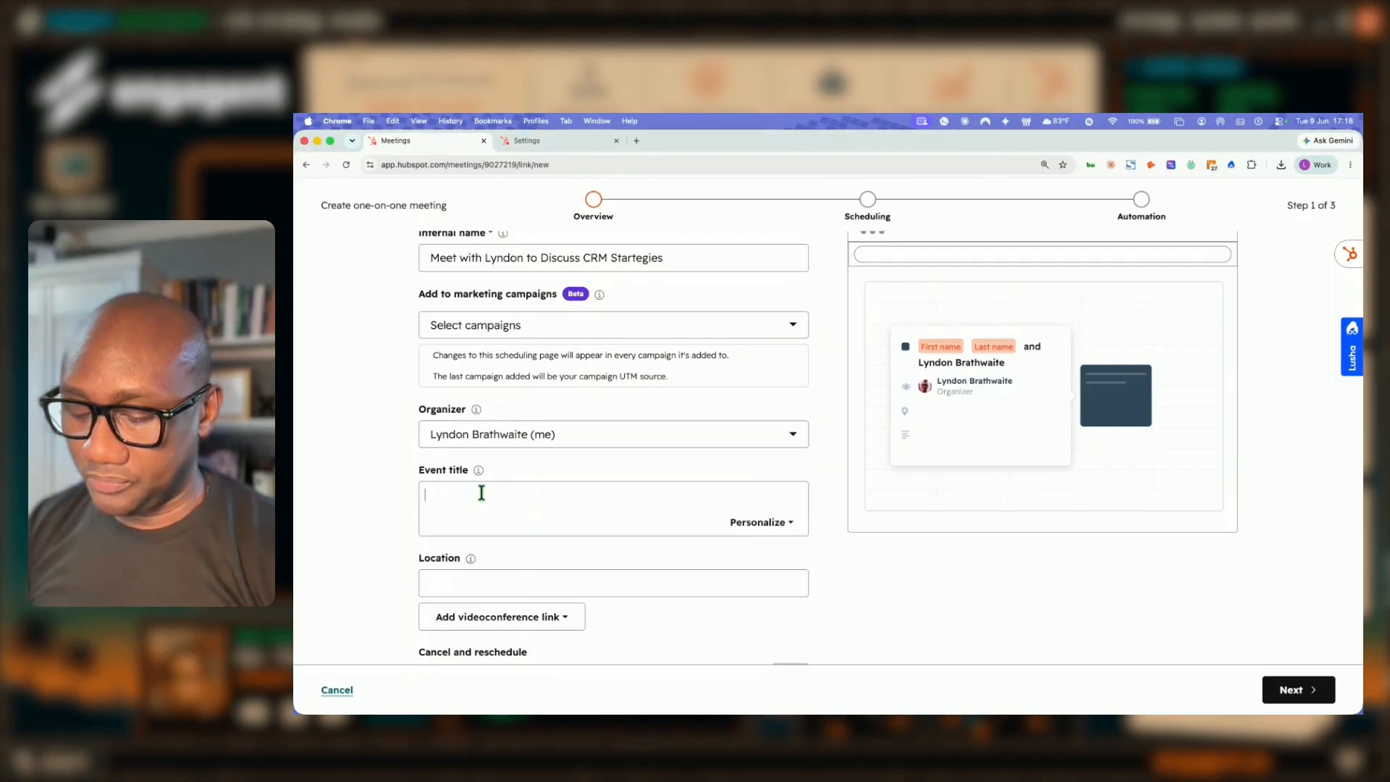
{"action": "type", "text": "Is HubSpot for"}
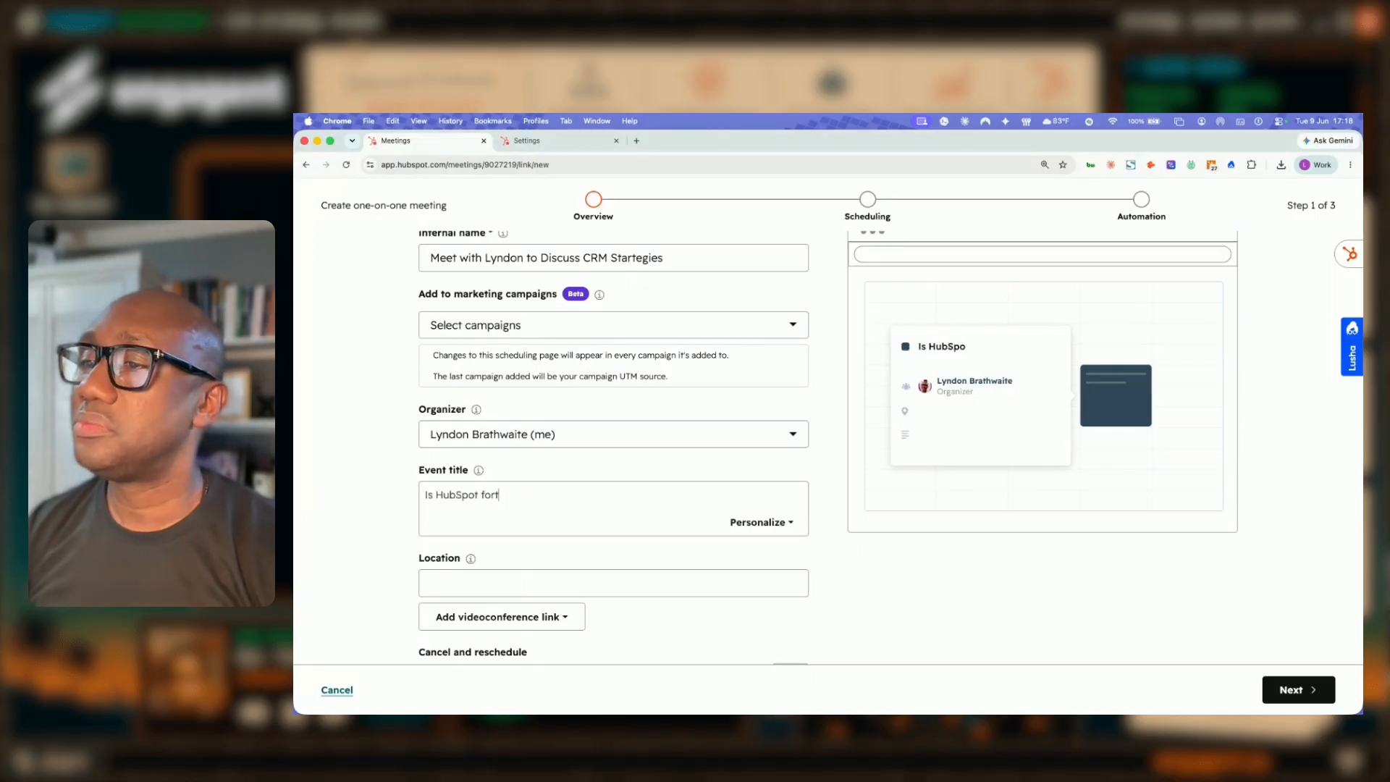
{"action": "type", "text": " Me |"}
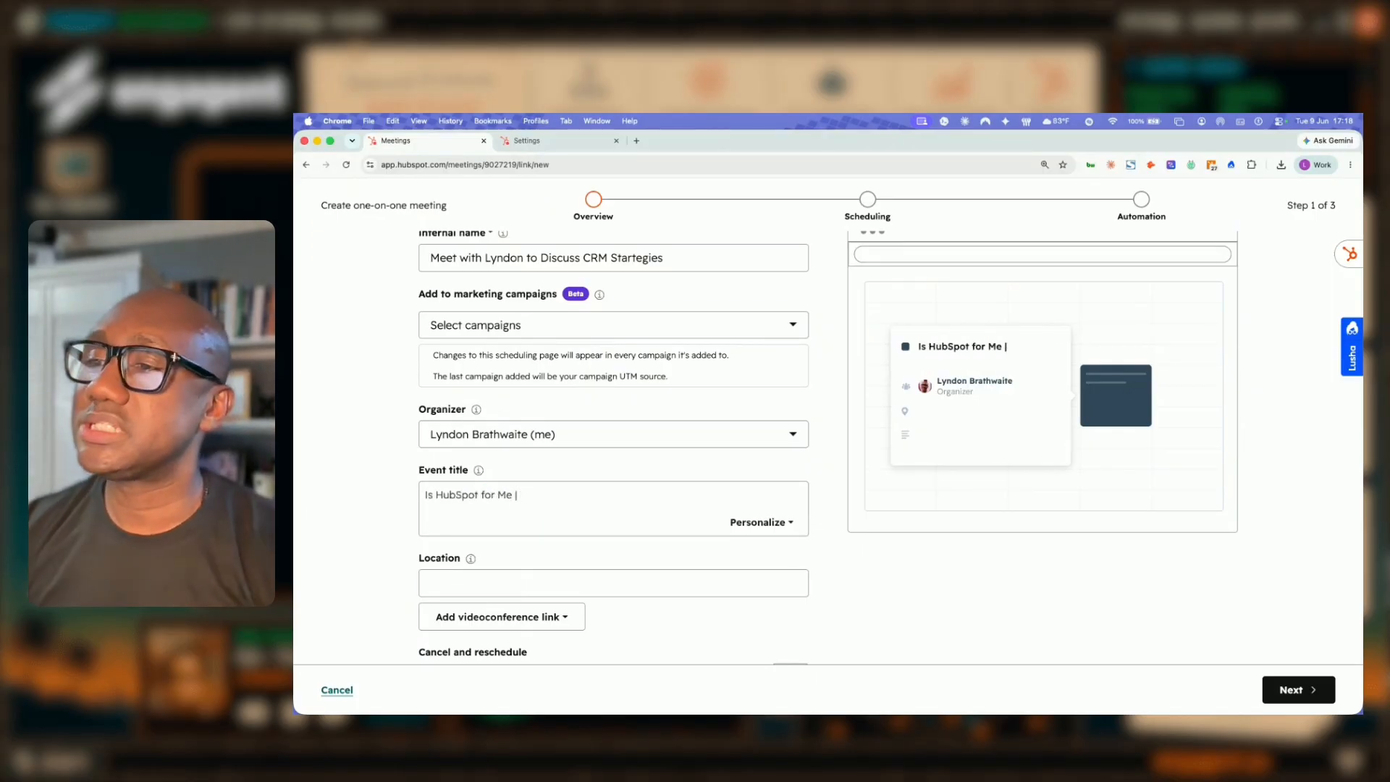
{"action": "type", "text": "?"}
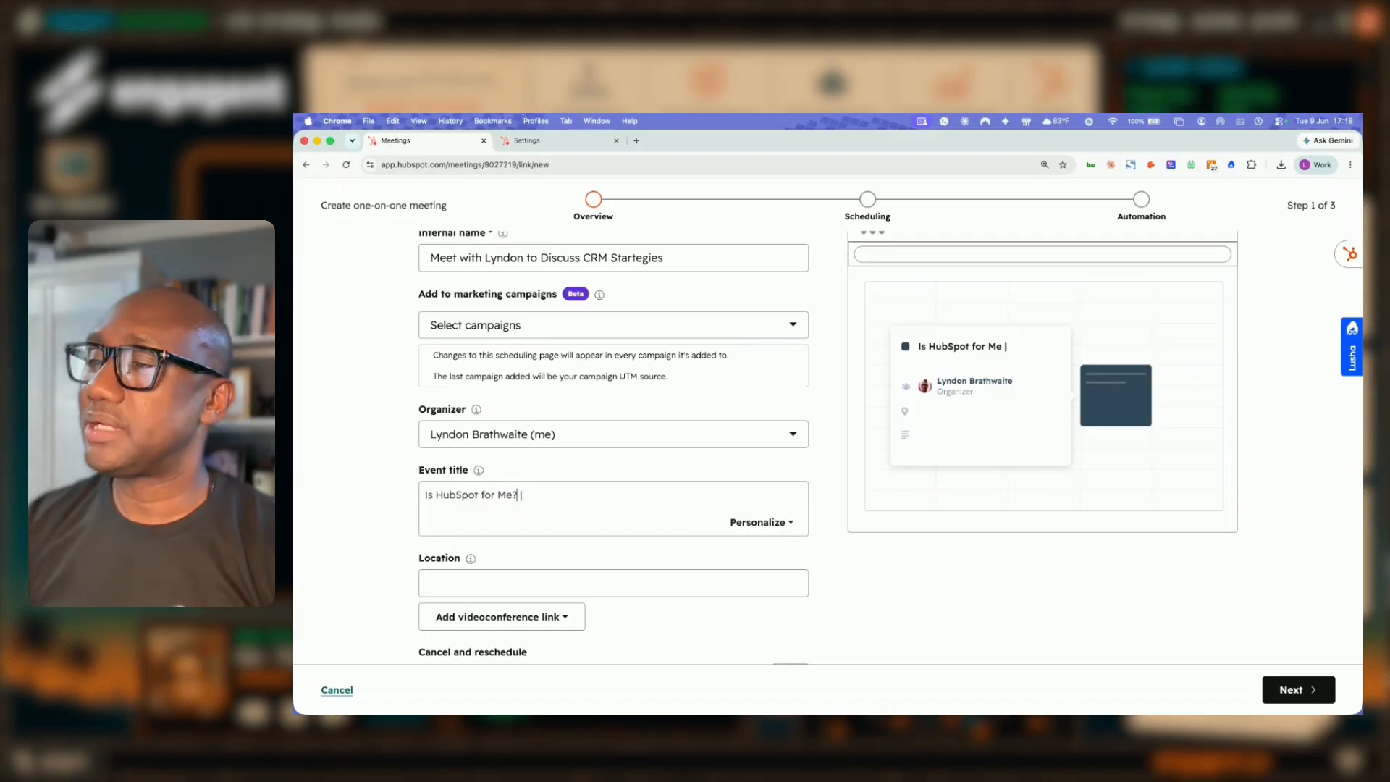
Add the Contact: First name personalization token to the event title, placed after the "|" separator
{"action": "left_click", "coordinate": [749, 522]}
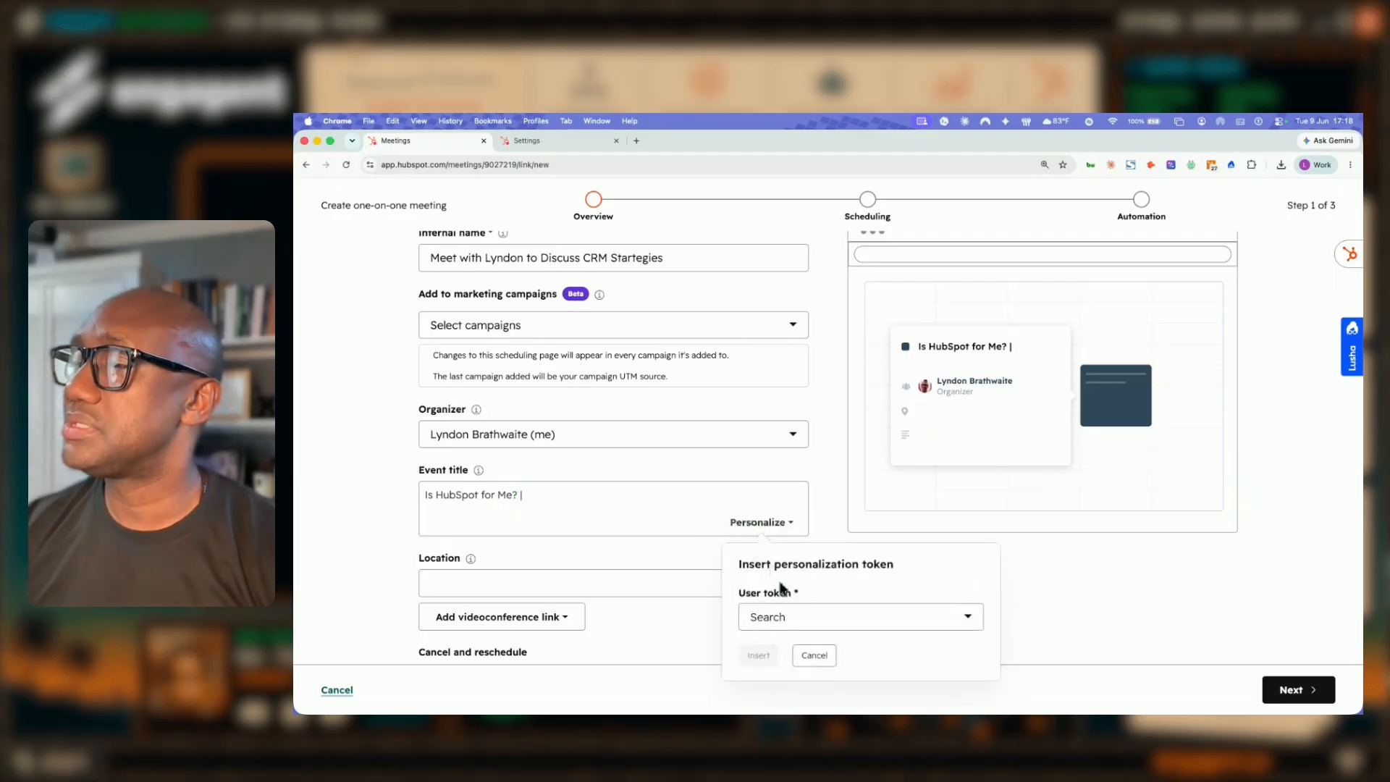
{"action": "left_click", "coordinate": [796, 619]}
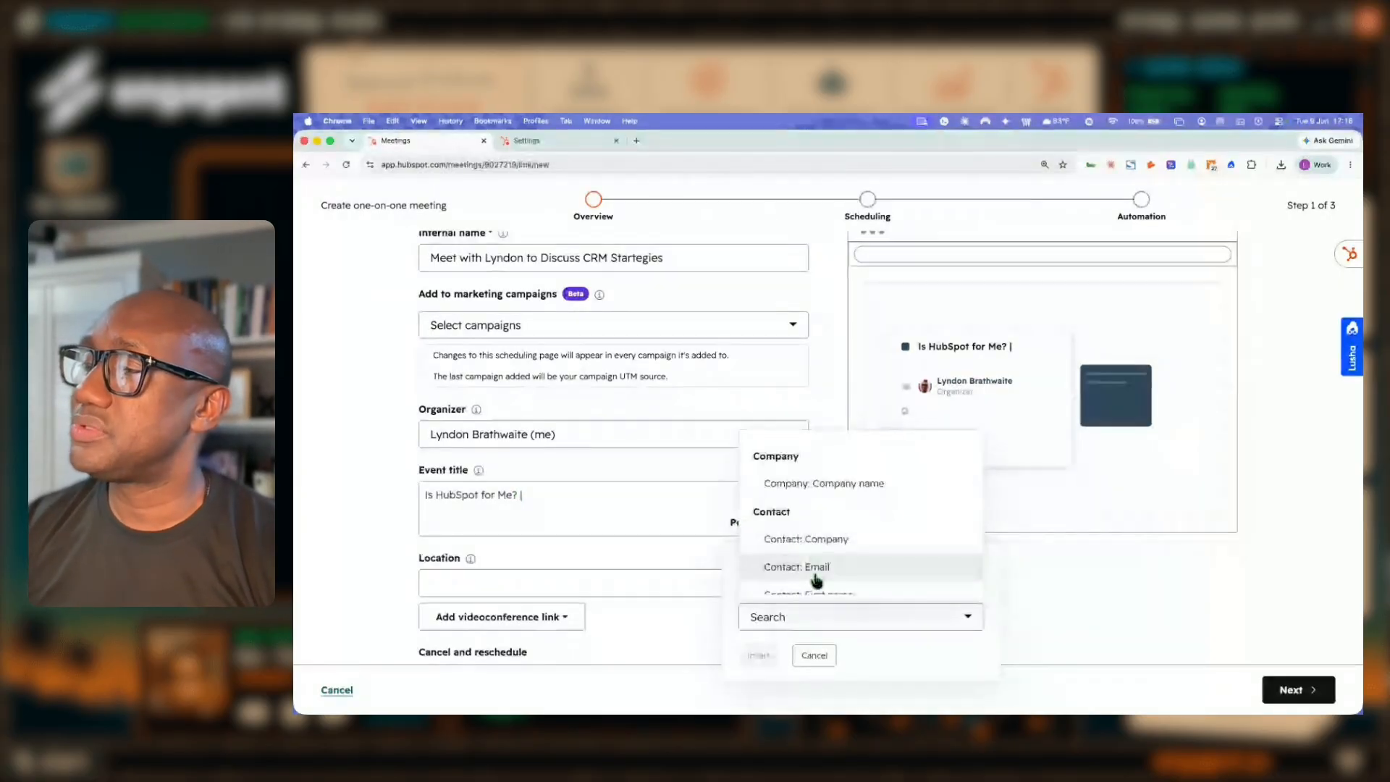
{"action": "scroll", "coordinate": [812, 575], "scroll_direction": "down", "scroll_amount": 1}
{"action": "scroll", "coordinate": [809, 571], "scroll_direction": "down", "scroll_amount": 1}
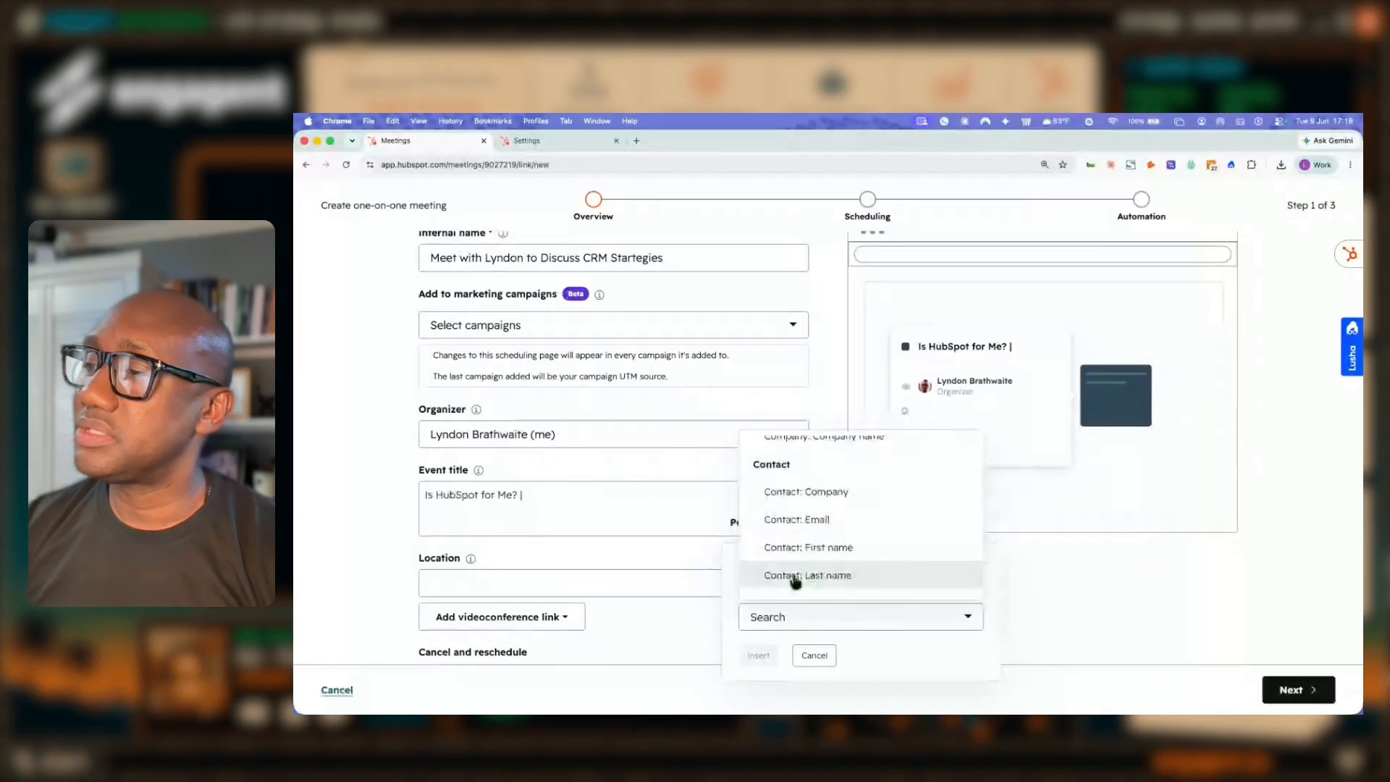
{"action": "left_click", "coordinate": [786, 550]}
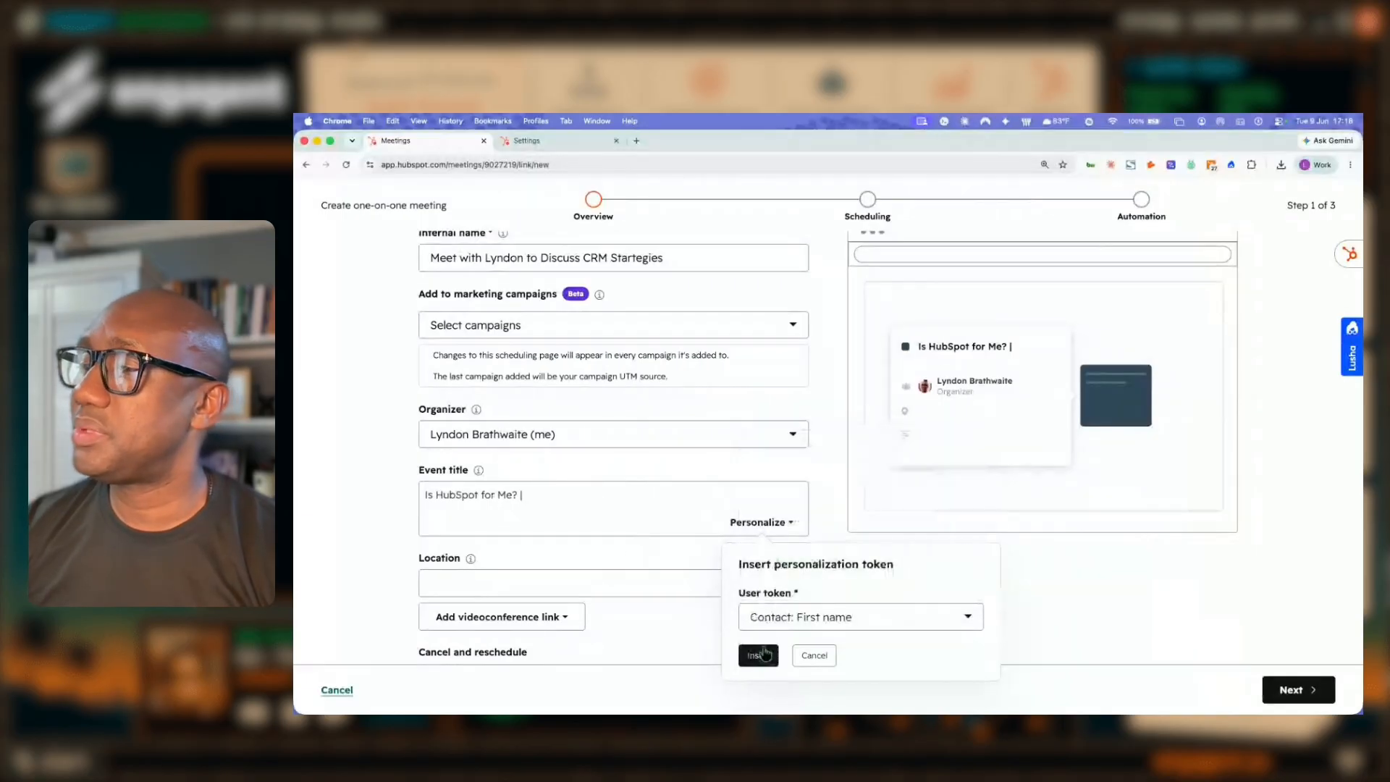
{"action": "left_click", "coordinate": [757, 655]}
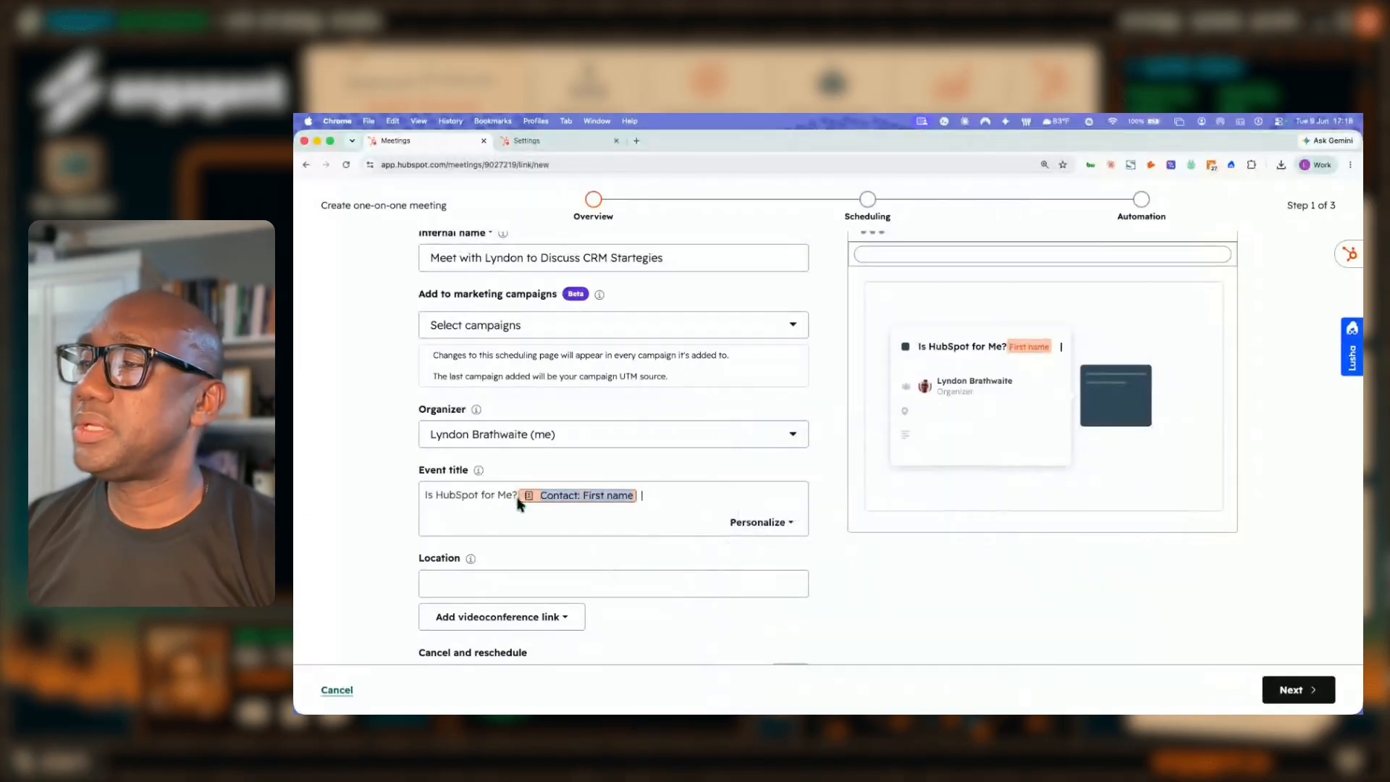
{"action": "type", "text": "|"}
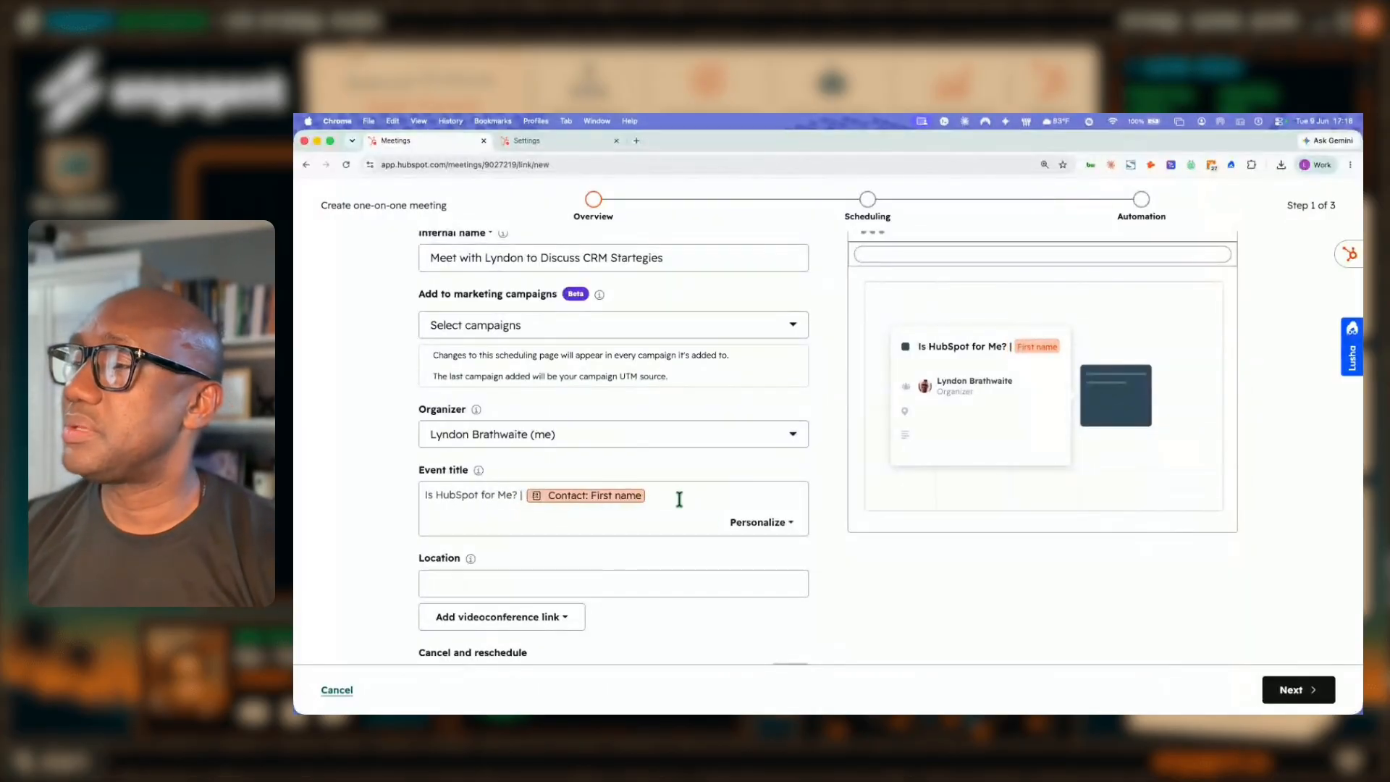
Add the Contact: Last name token after the first name in the event title, followed by a "|" separator
{"action": "left_click", "coordinate": [782, 525]}
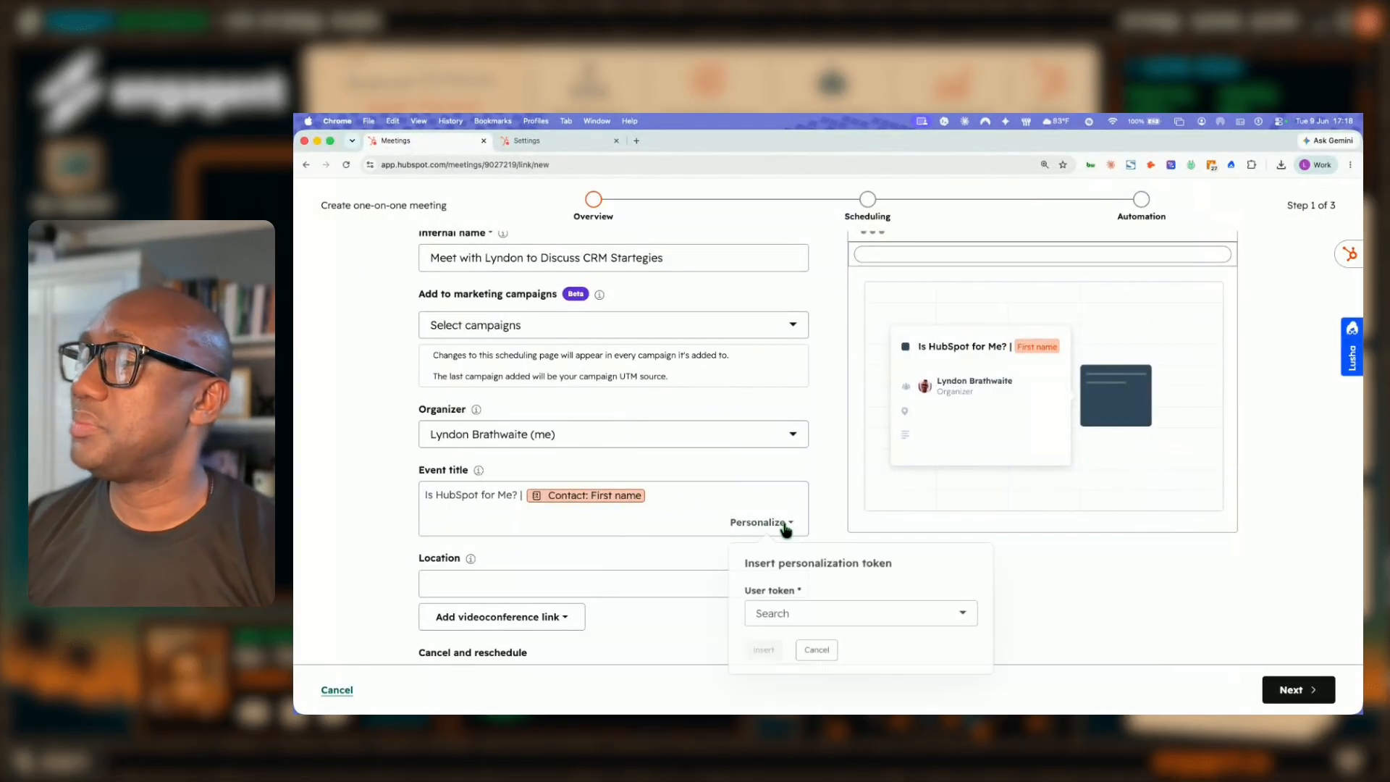
{"action": "left_click", "coordinate": [785, 613]}
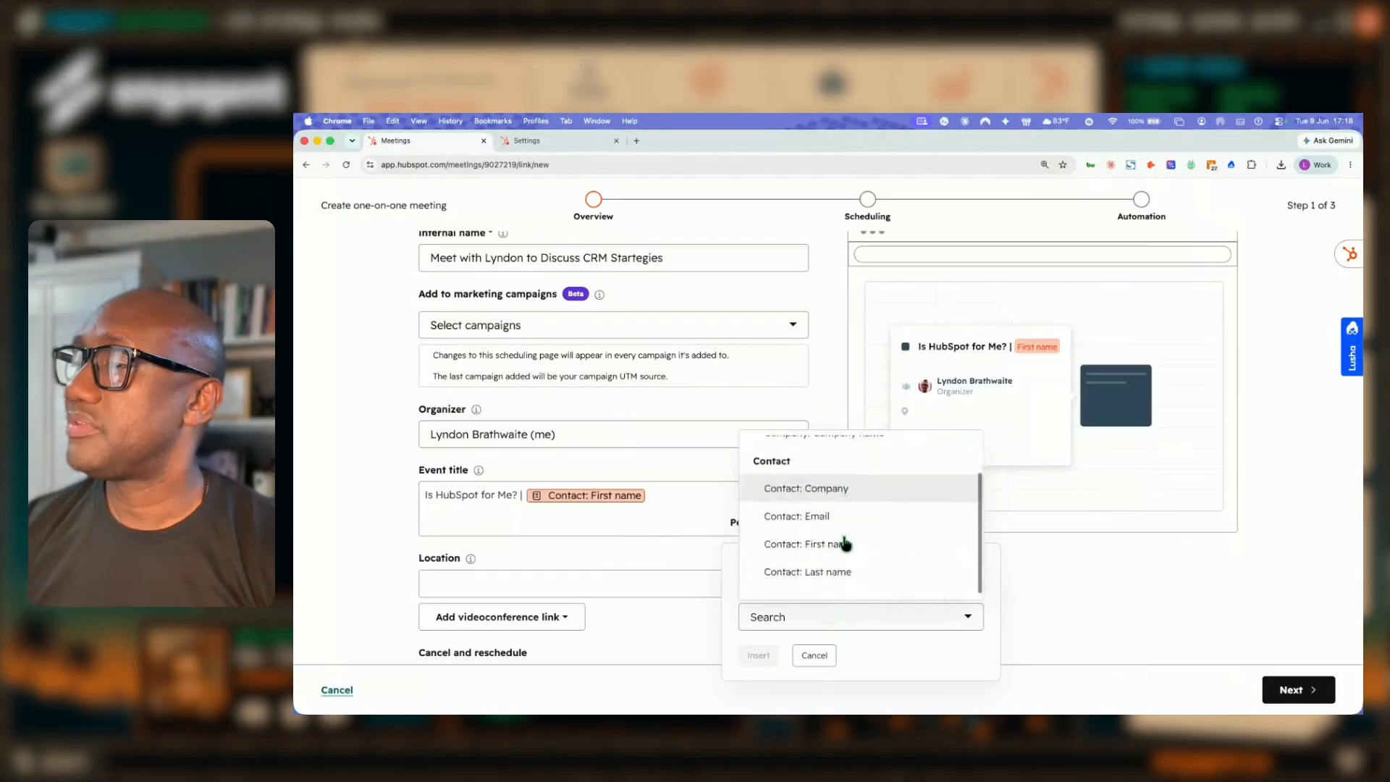
{"action": "left_click", "coordinate": [805, 576]}
{"action": "left_click", "coordinate": [758, 655]}
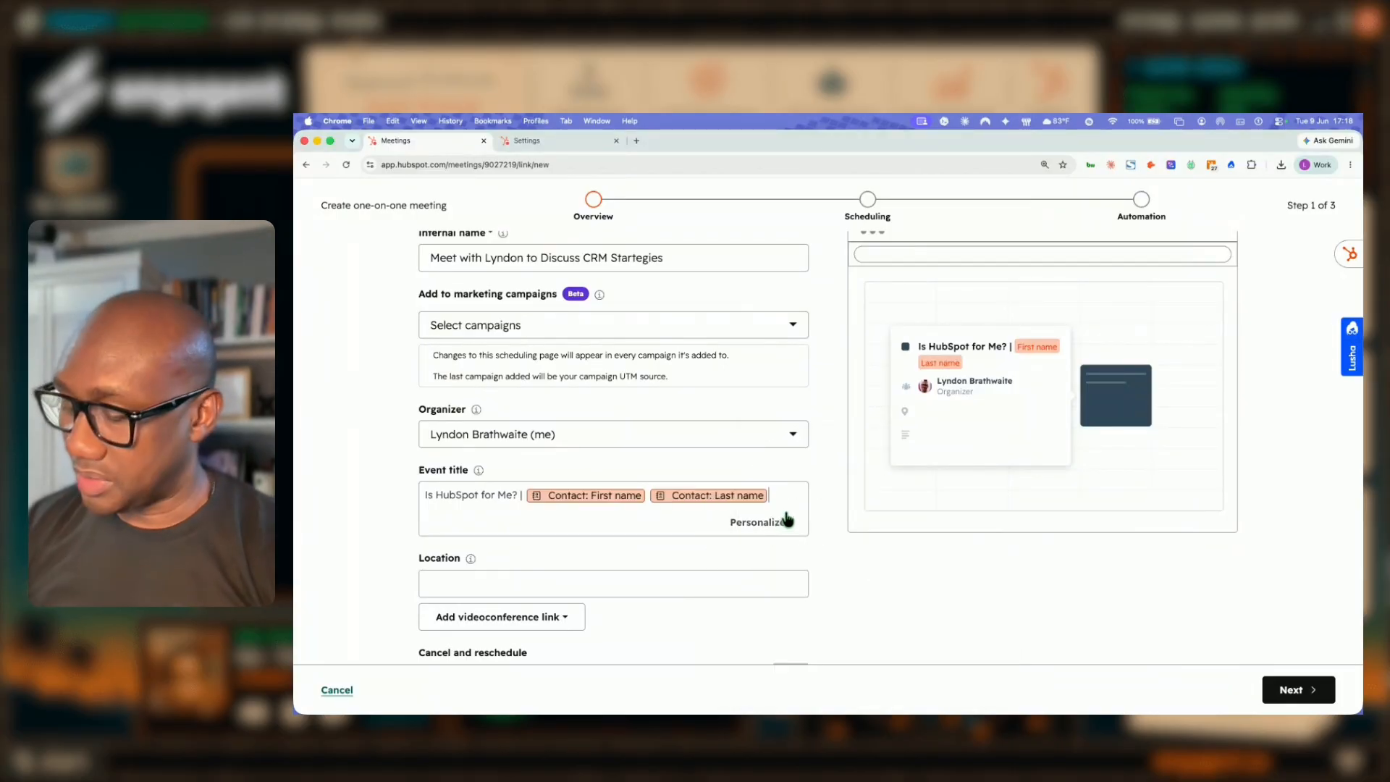
{"action": "type", "text": "|"}
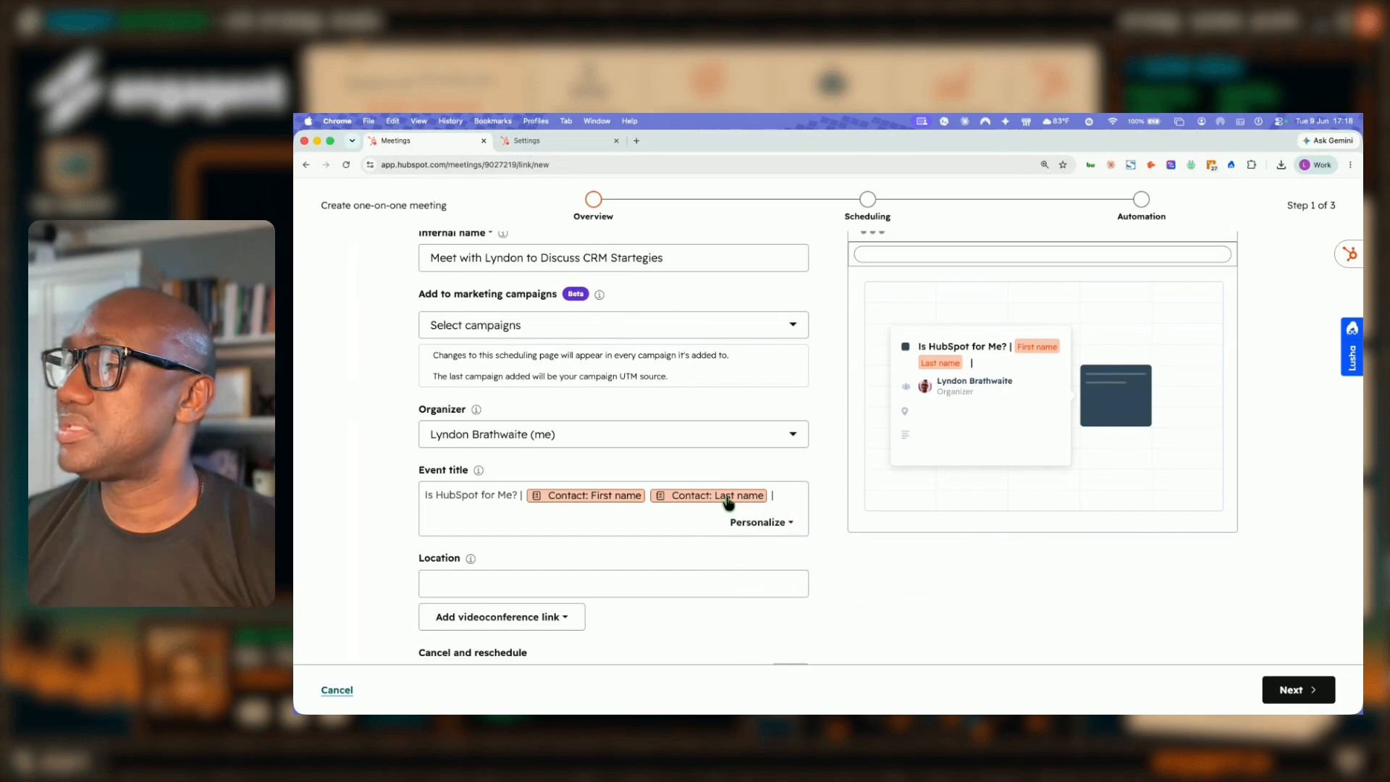
Add the Company: Company name personalization token at the end of the event title
{"action": "left_click", "coordinate": [757, 522]}
{"action": "left_click", "coordinate": [788, 621]}
{"action": "left_click", "coordinate": [811, 485]}
{"action": "left_click", "coordinate": [758, 655]}
Show the available options for adding a videoconference link to the meeting location
{"action": "scroll", "coordinate": [491, 546], "scroll_direction": "down", "scroll_amount": 4}
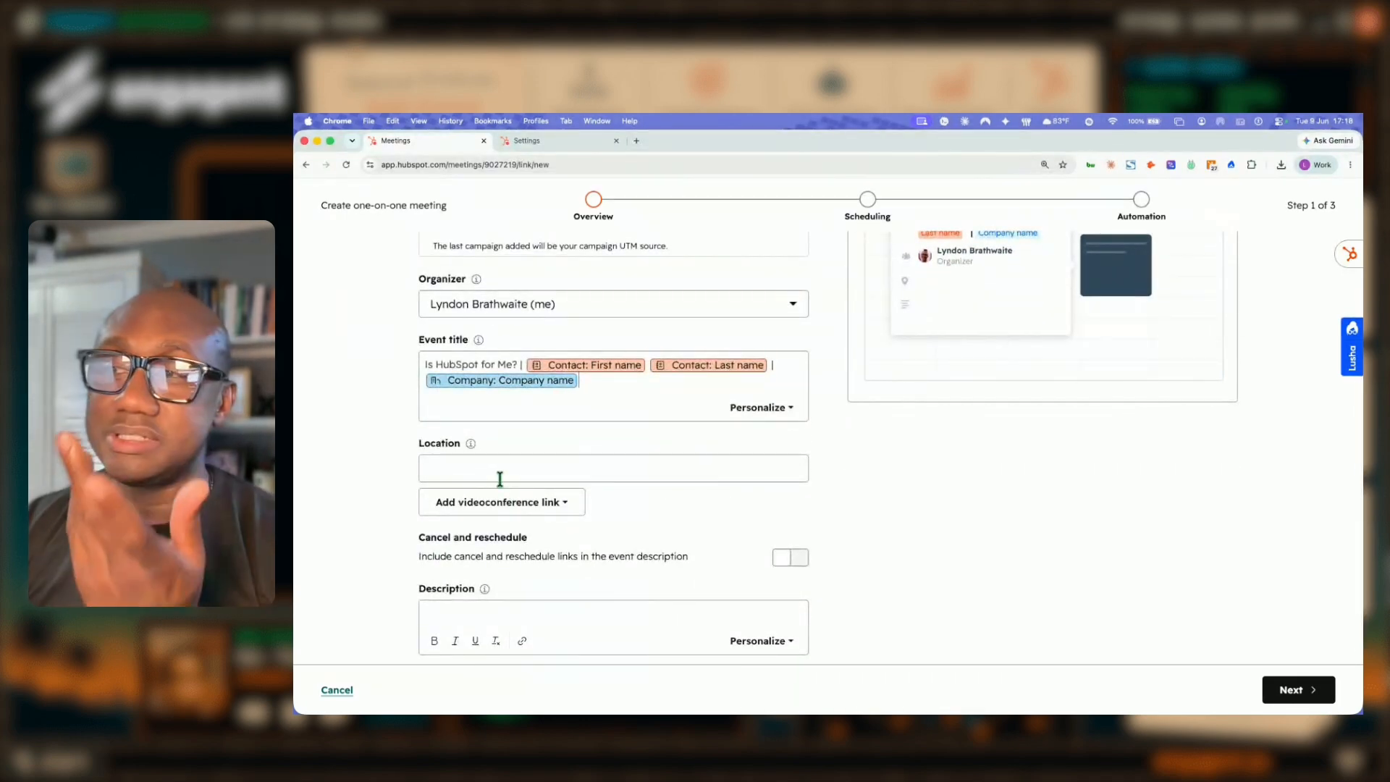
{"action": "left_click", "coordinate": [555, 511]}
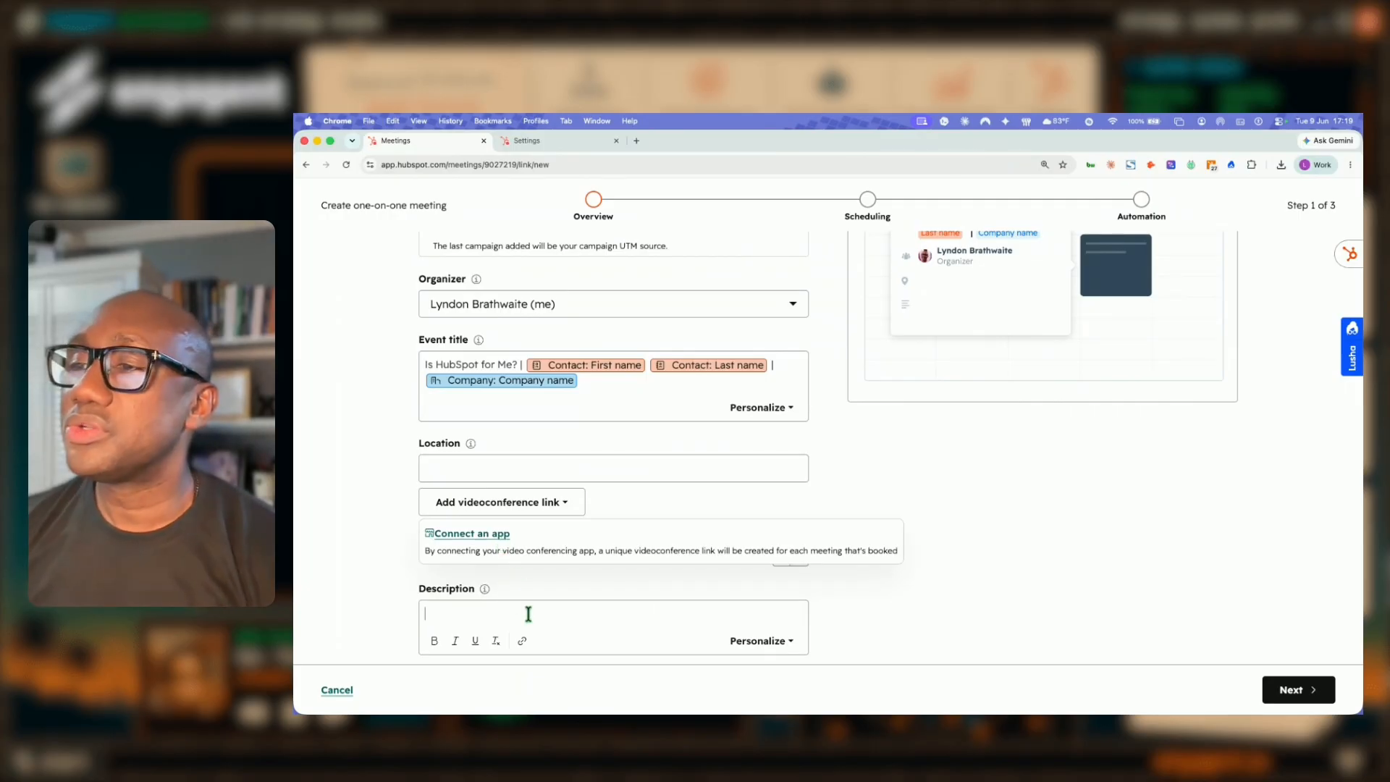
Enter "Discussion on HubSpot for my company." as the event description
{"action": "left_click", "coordinate": [529, 614]}
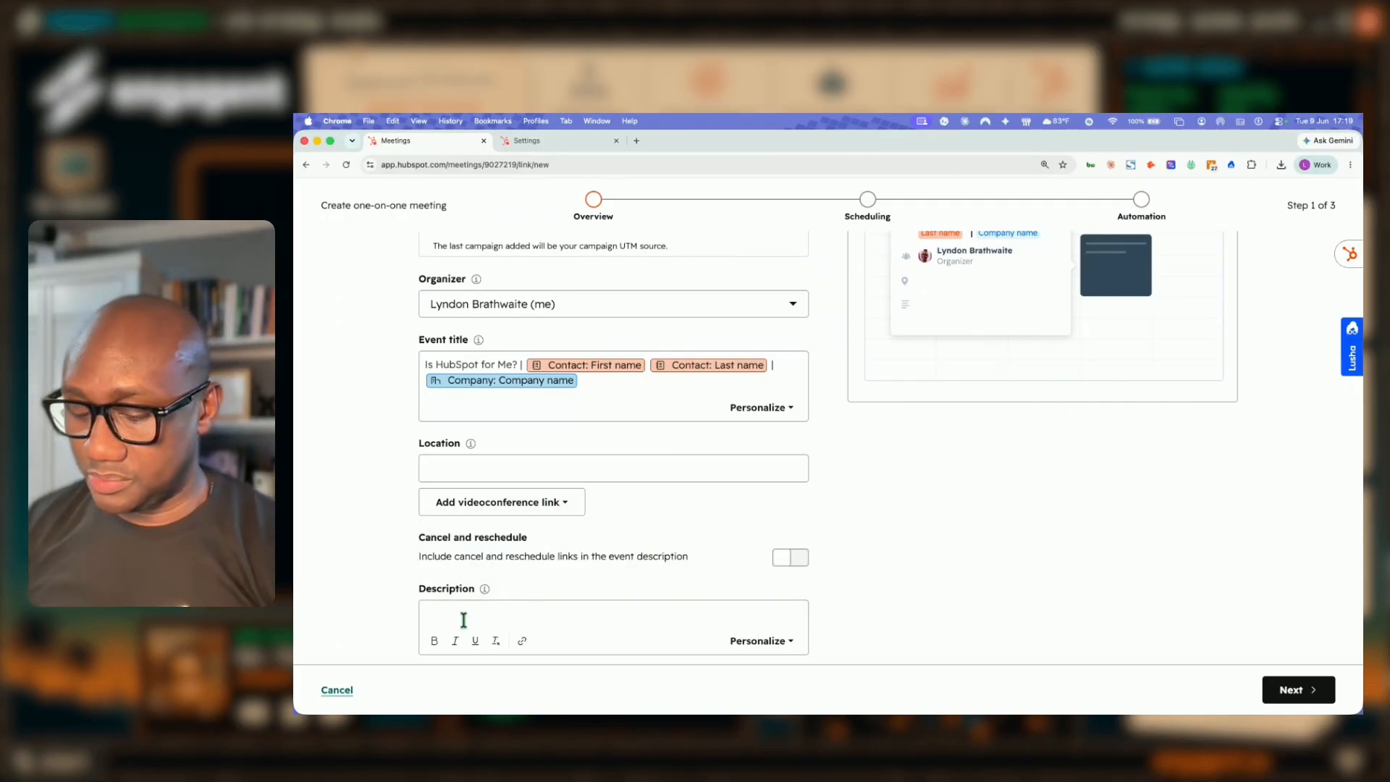
{"action": "type", "text": "DIsc"}
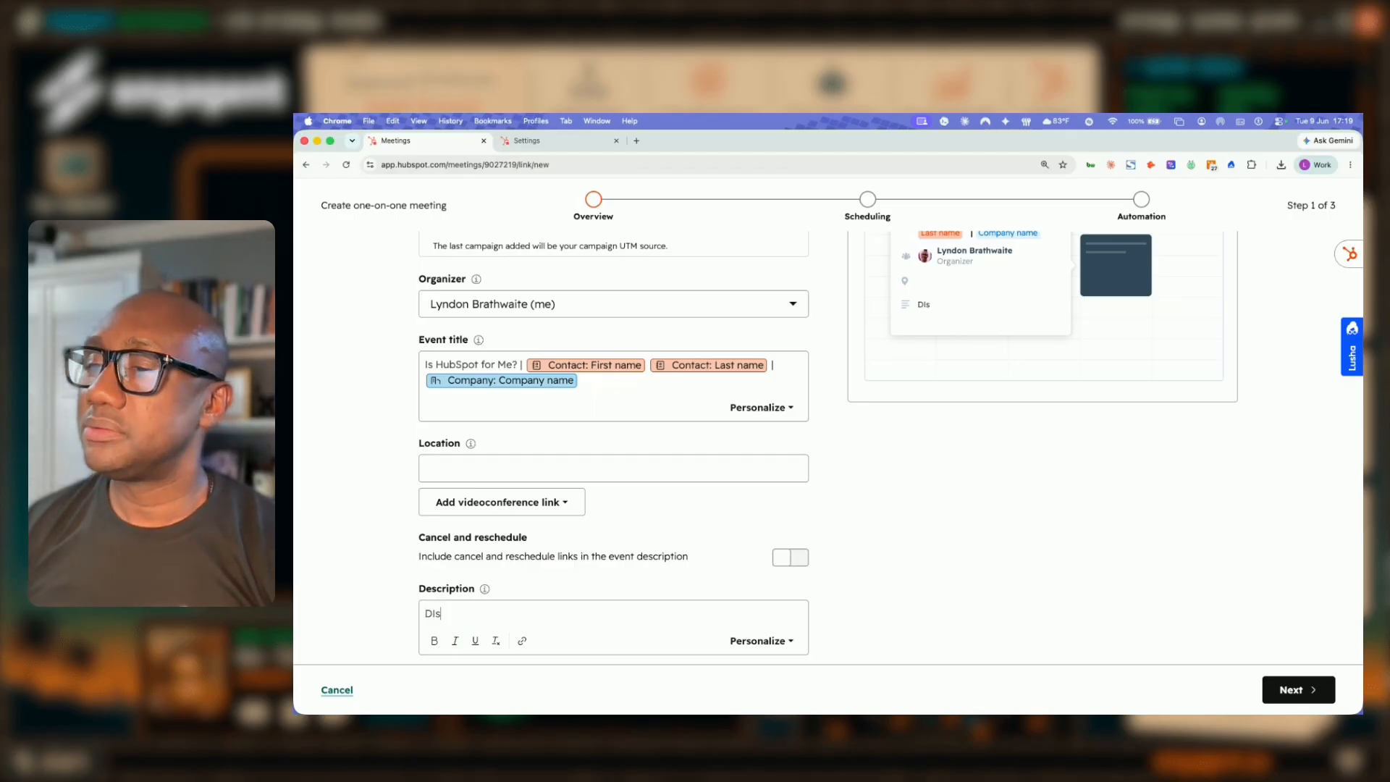
{"action": "key", "text": "BackSpace"}
{"action": "key", "text": "BackSpace"}
{"action": "type", "text": "iscussion on Hu"}
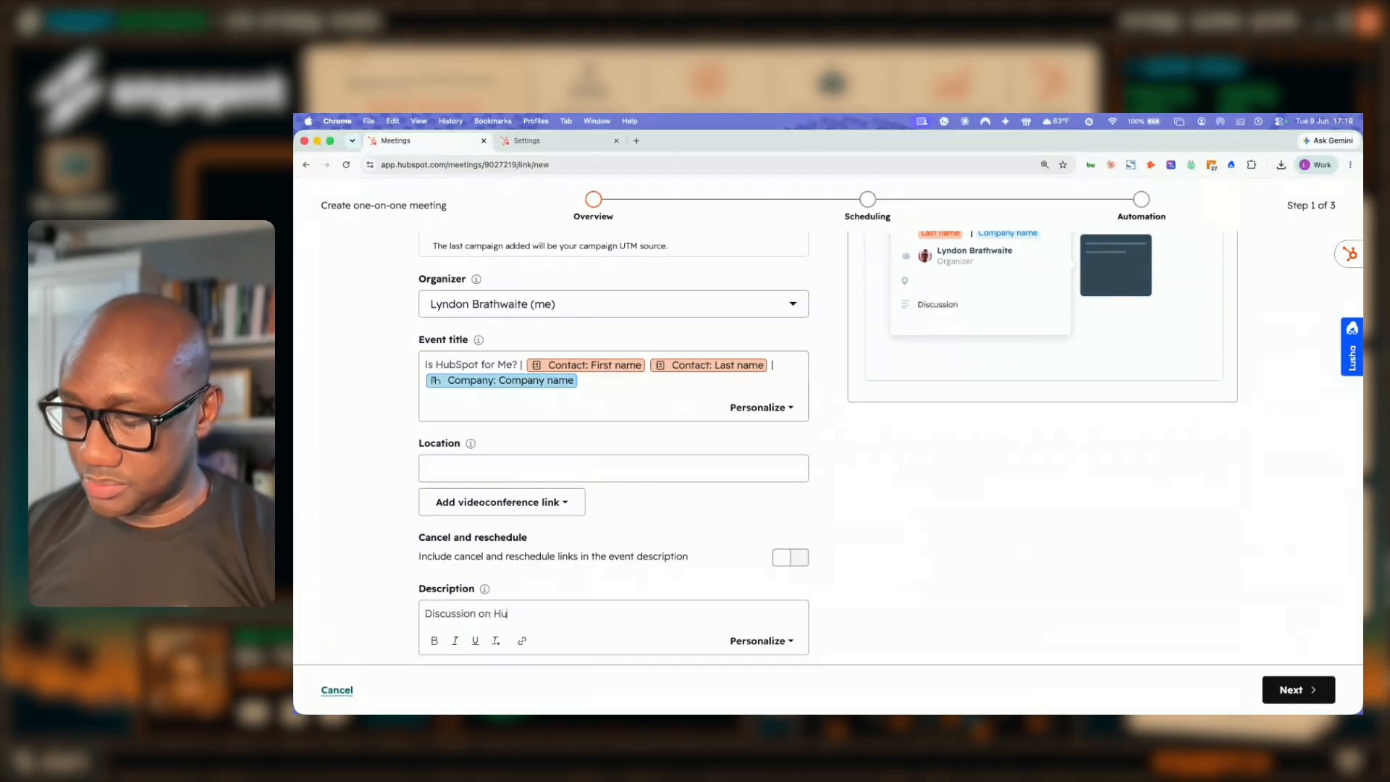
{"action": "type", "text": "bSpot for my"}
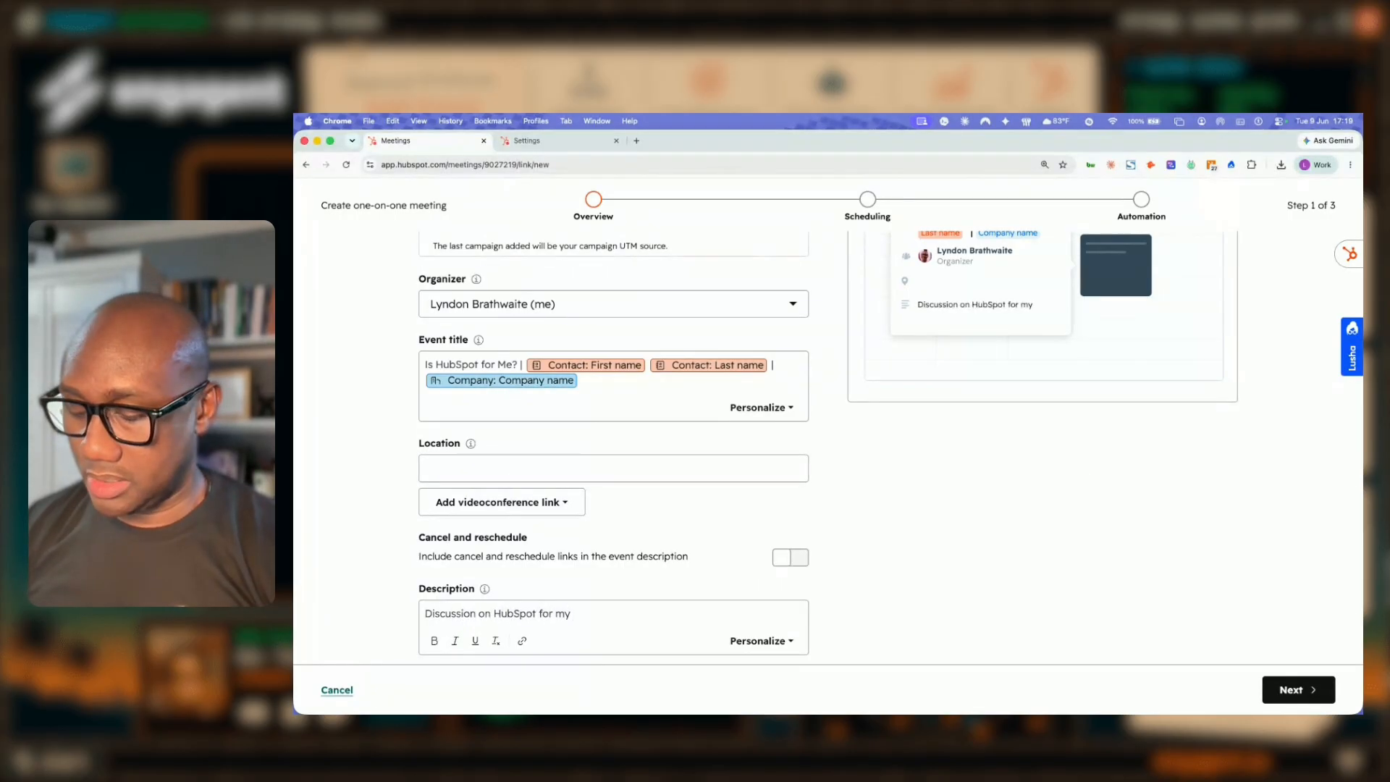
{"action": "type", "text": " company."}
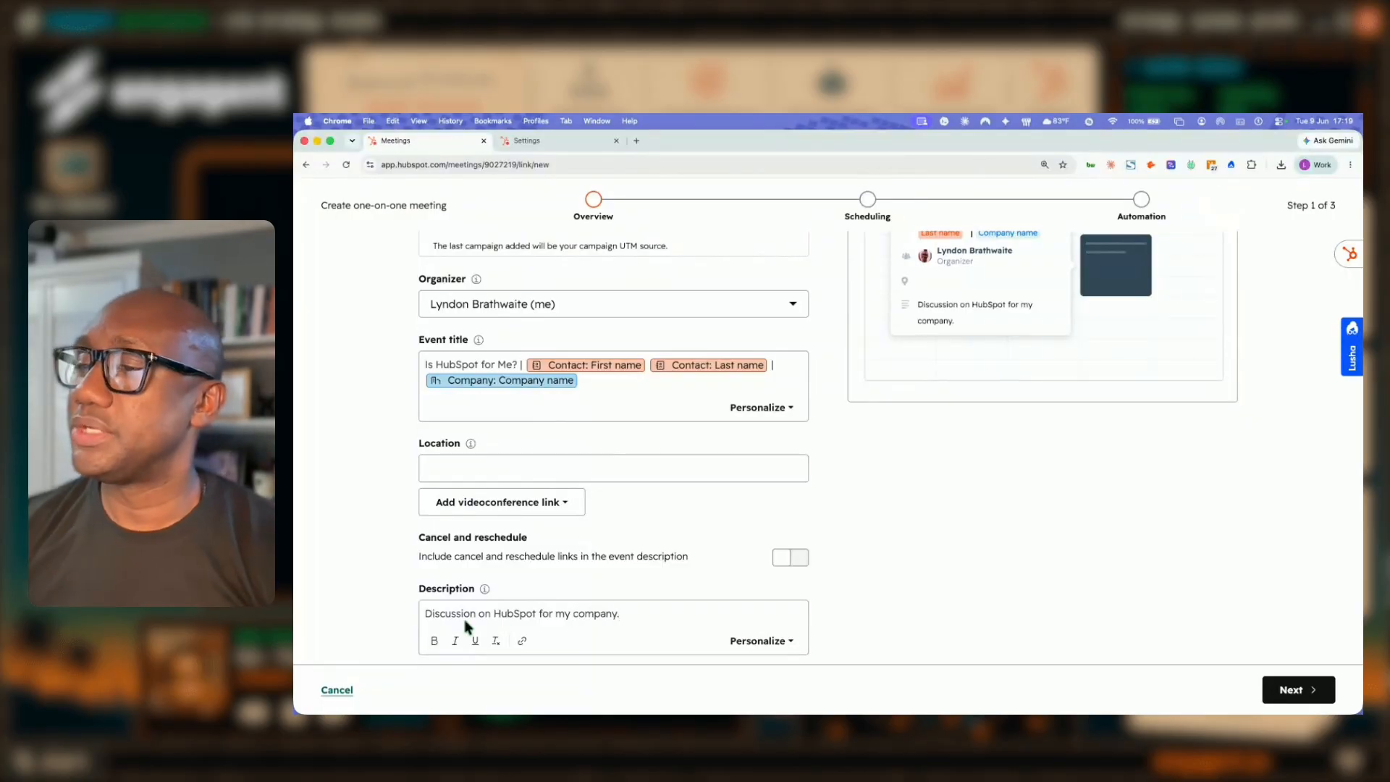
Include the cancel and reschedule links in the event description and continue to the Scheduling step
{"action": "scroll", "coordinate": [640, 432], "scroll_direction": "up", "scroll_amount": 2}
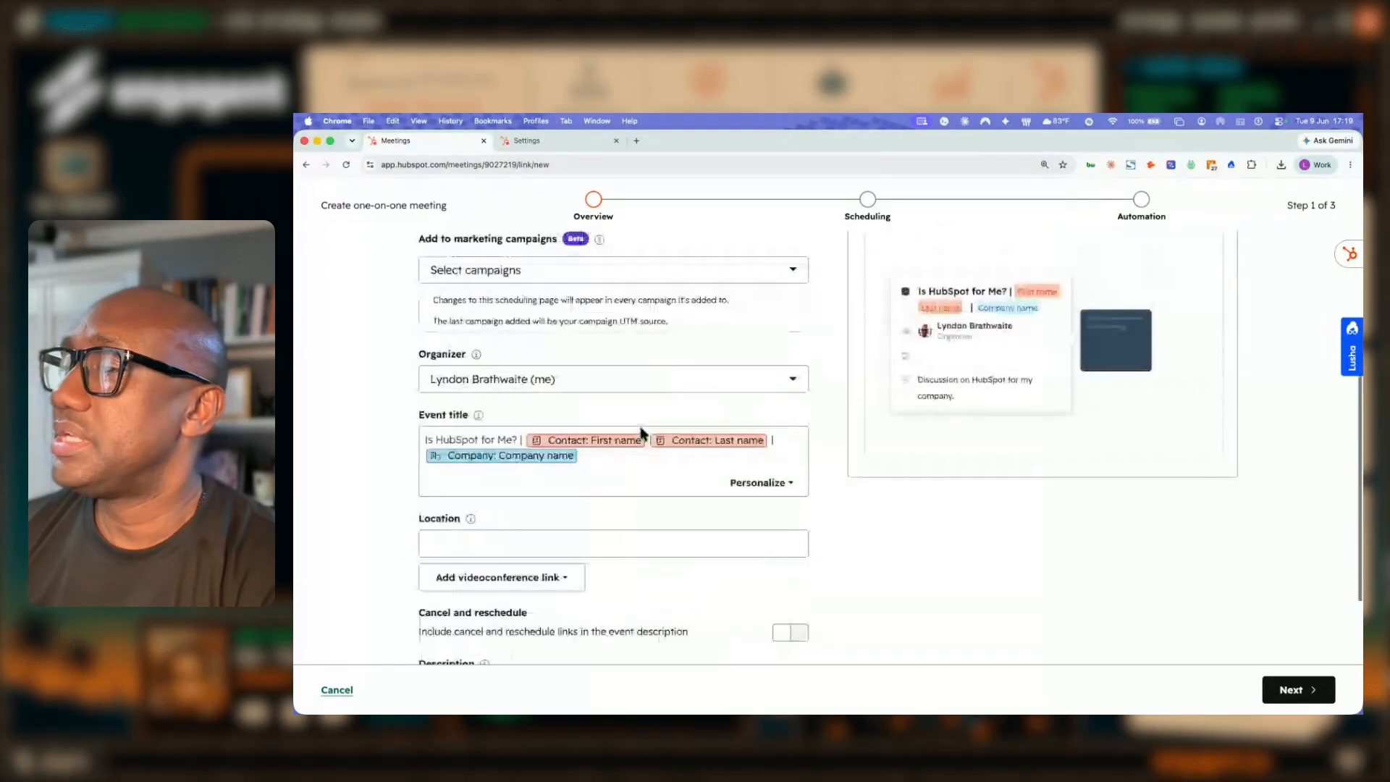
{"action": "scroll", "coordinate": [639, 432], "scroll_direction": "up", "scroll_amount": 3}
{"action": "scroll", "coordinate": [688, 521], "scroll_direction": "down", "scroll_amount": 6}
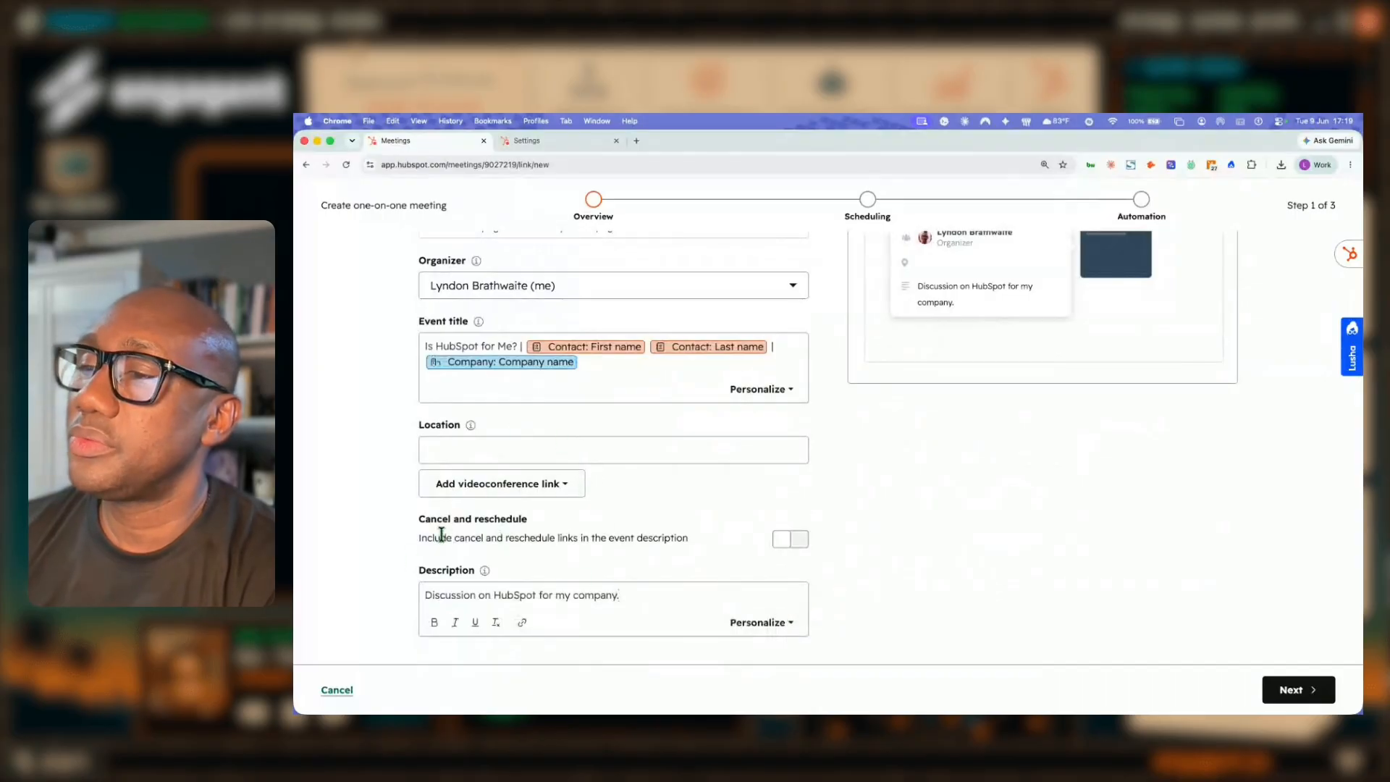
{"action": "left_click_drag", "start_coordinate": [421, 523], "coordinate": [520, 526]}
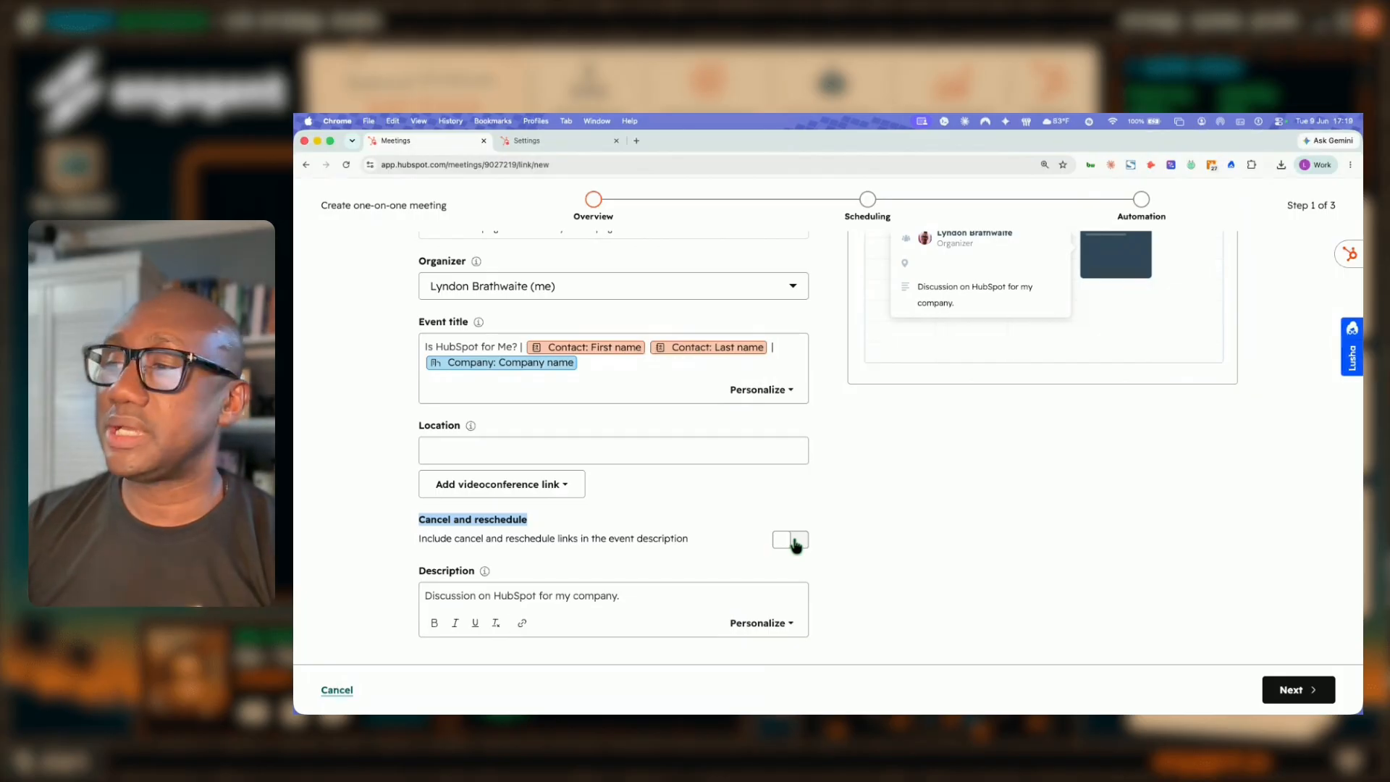
{"action": "left_click", "coordinate": [796, 544]}
{"action": "scroll", "coordinate": [582, 568], "scroll_direction": "down", "scroll_amount": 2}
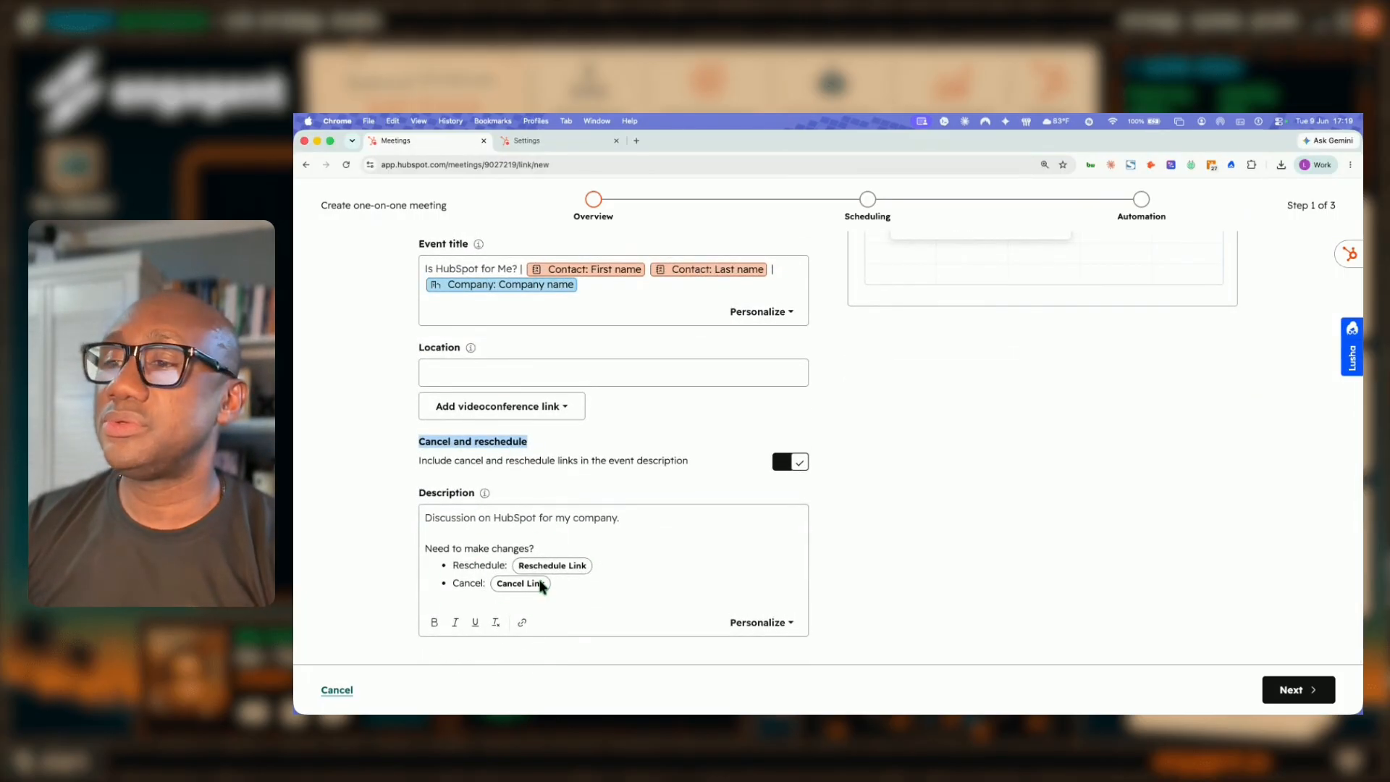
{"action": "left_click", "coordinate": [1292, 689]}
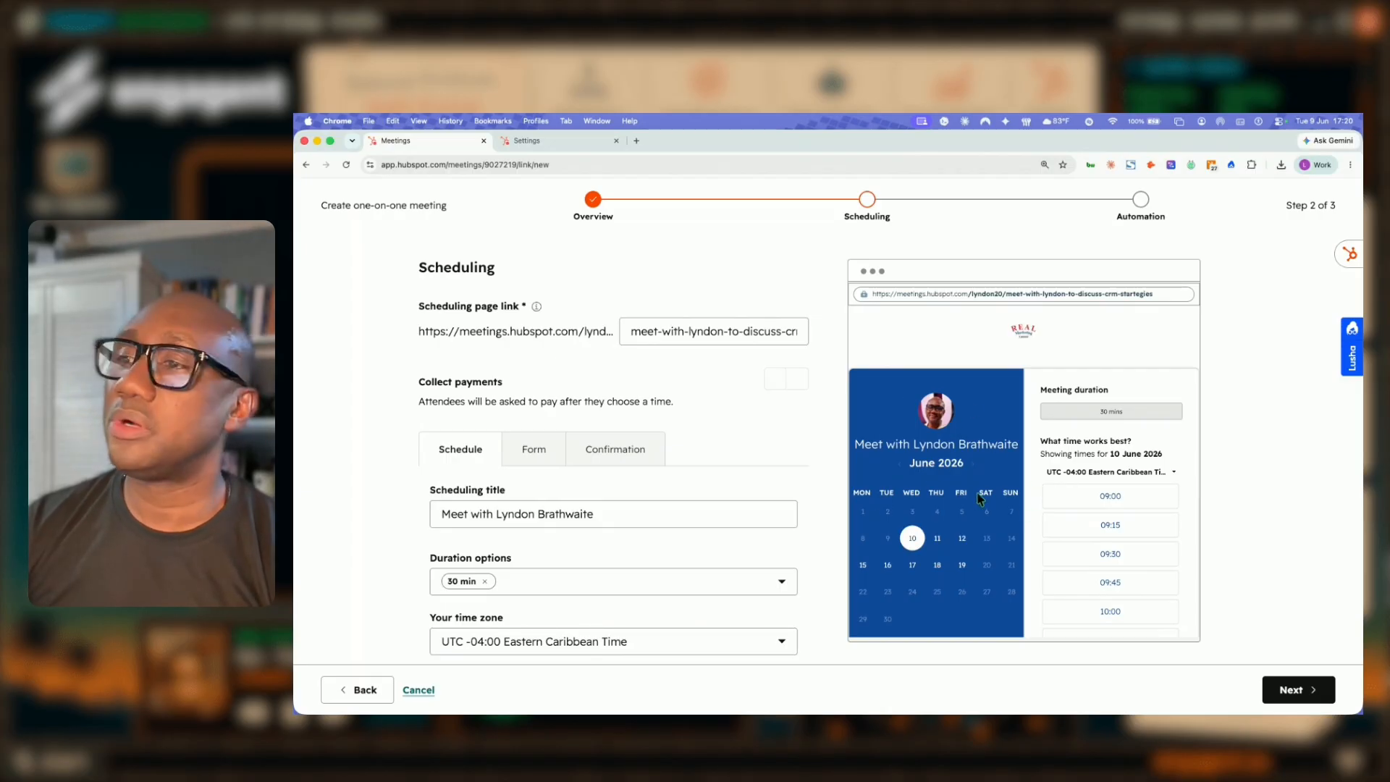
Make 1 hr the only meeting duration option and check it in the booking page preview
{"action": "scroll", "coordinate": [447, 432], "scroll_direction": "down", "scroll_amount": 5}
{"action": "scroll", "coordinate": [475, 413], "scroll_direction": "up", "scroll_amount": 5}
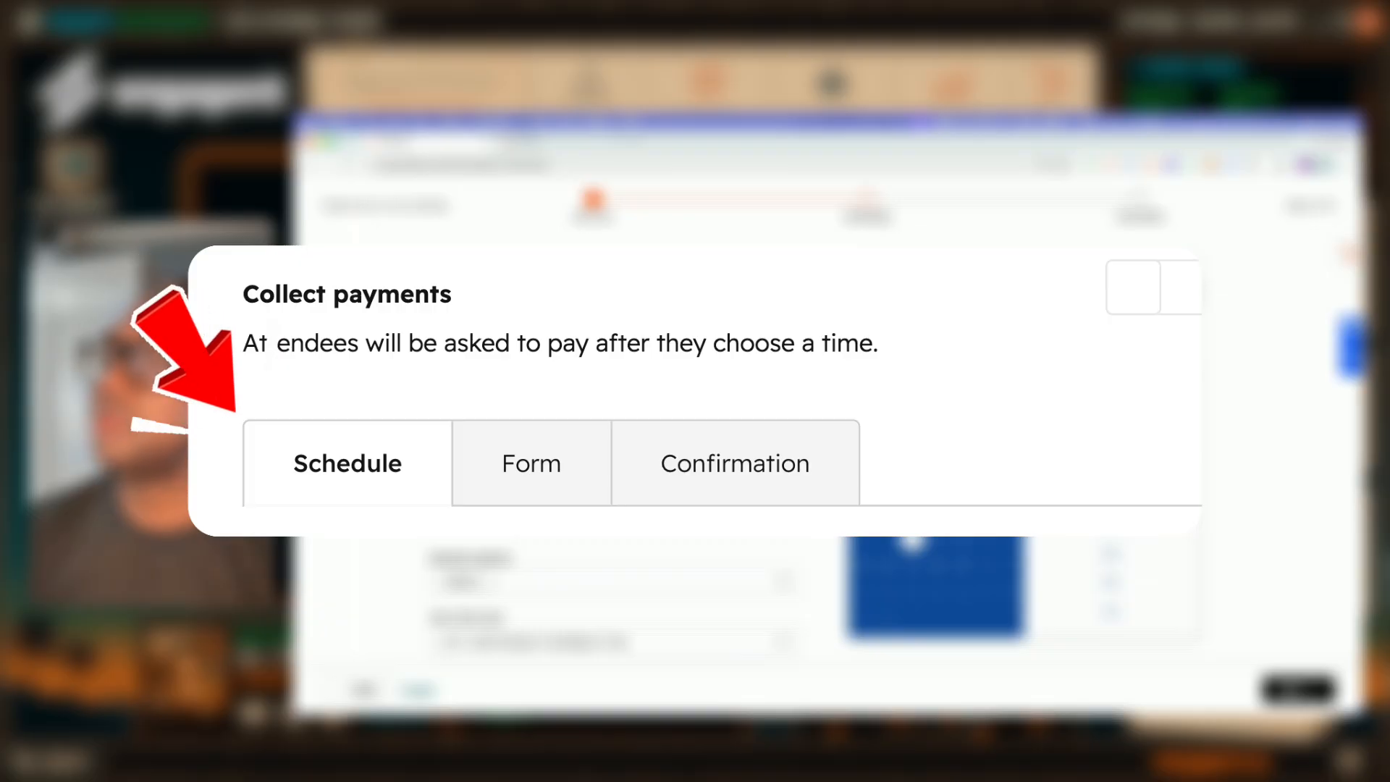
{"action": "scroll", "coordinate": [483, 398], "scroll_direction": "down", "scroll_amount": 3}
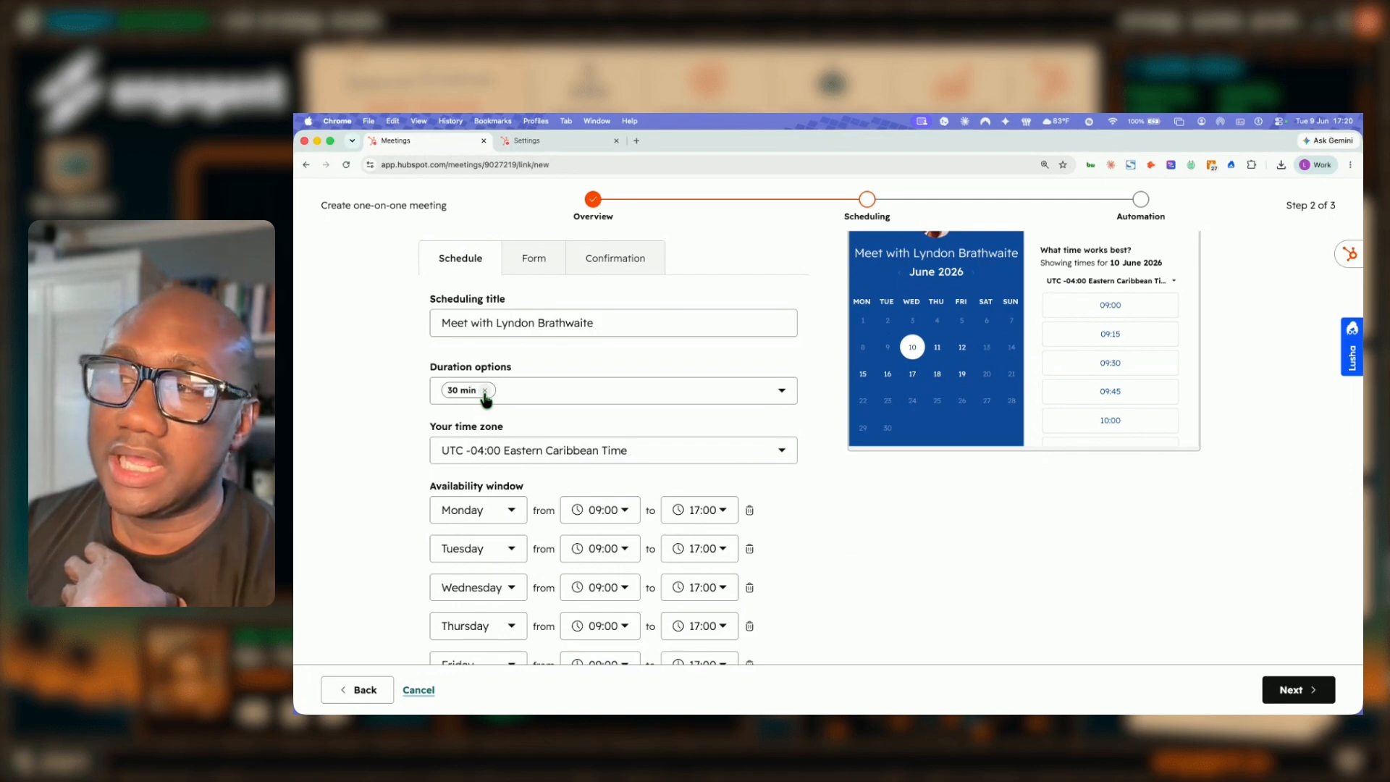
{"action": "scroll", "coordinate": [382, 396], "scroll_direction": "down", "scroll_amount": 2}
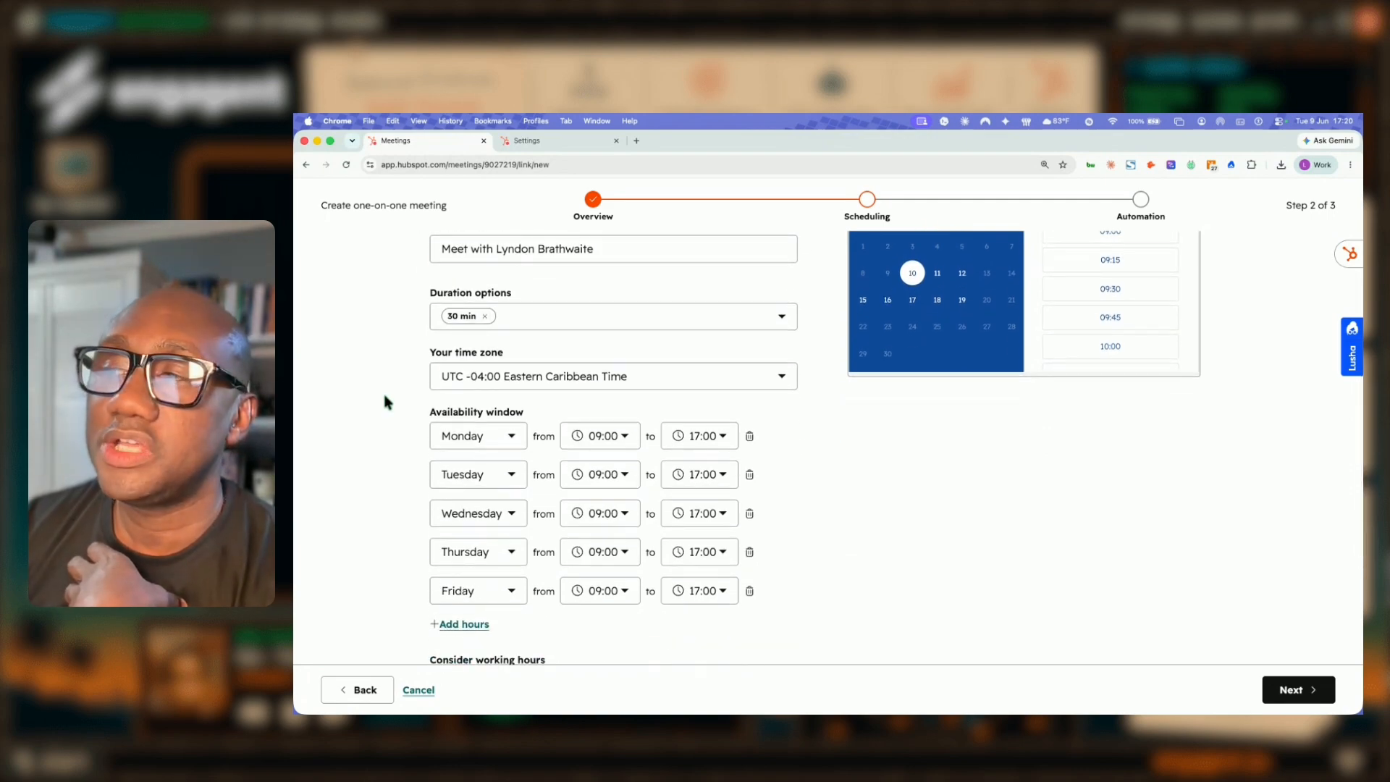
{"action": "left_click", "coordinate": [484, 317]}
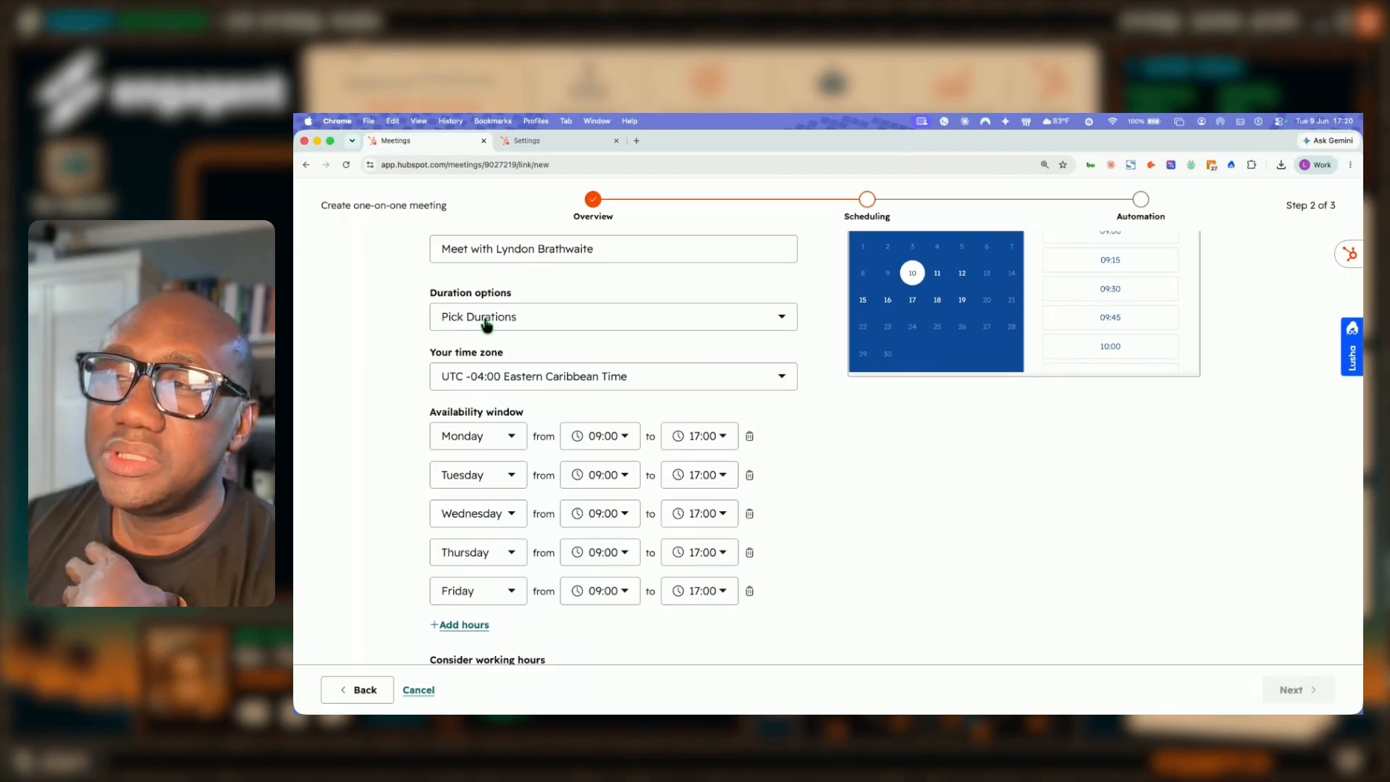
{"action": "left_click", "coordinate": [537, 331]}
{"action": "left_click", "coordinate": [451, 478]}
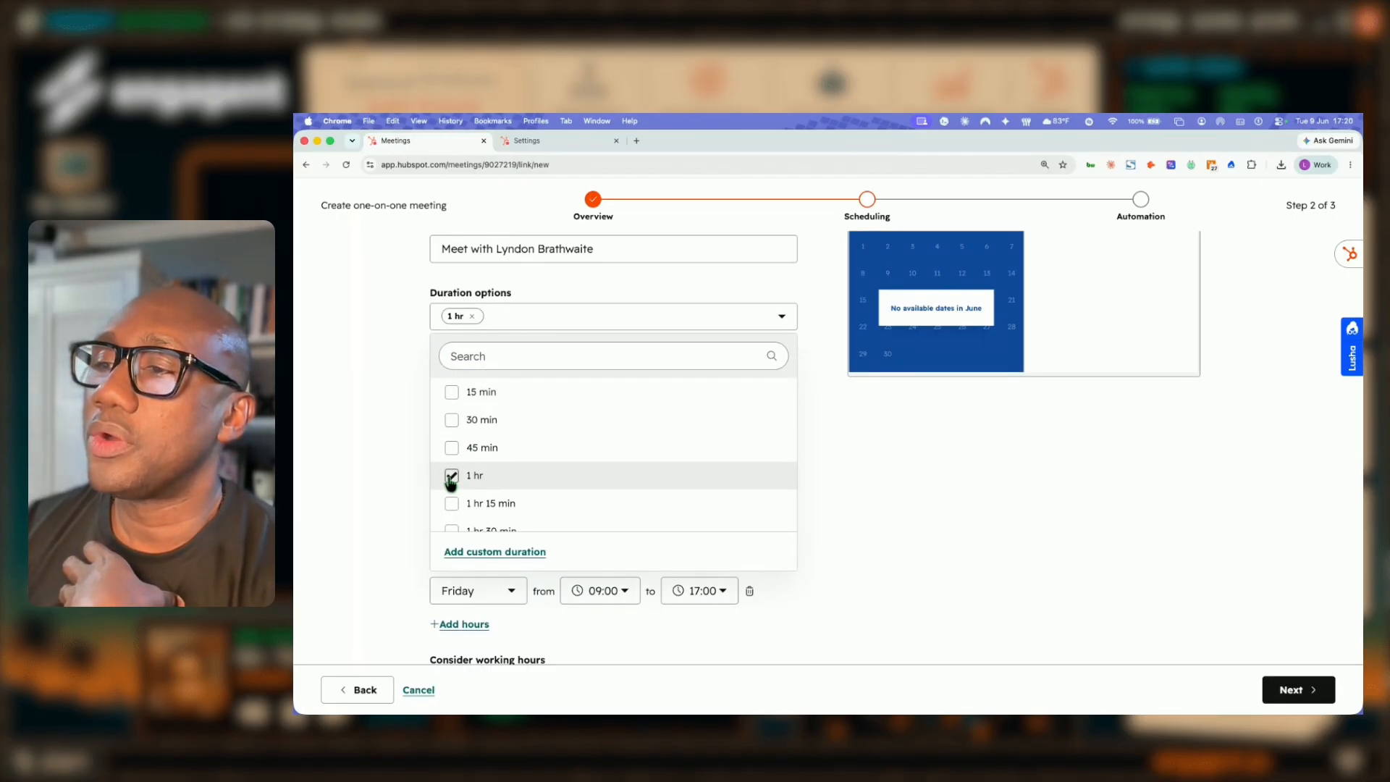
{"action": "left_click", "coordinate": [401, 437]}
{"action": "scroll", "coordinate": [976, 386], "scroll_direction": "up", "scroll_amount": 2}
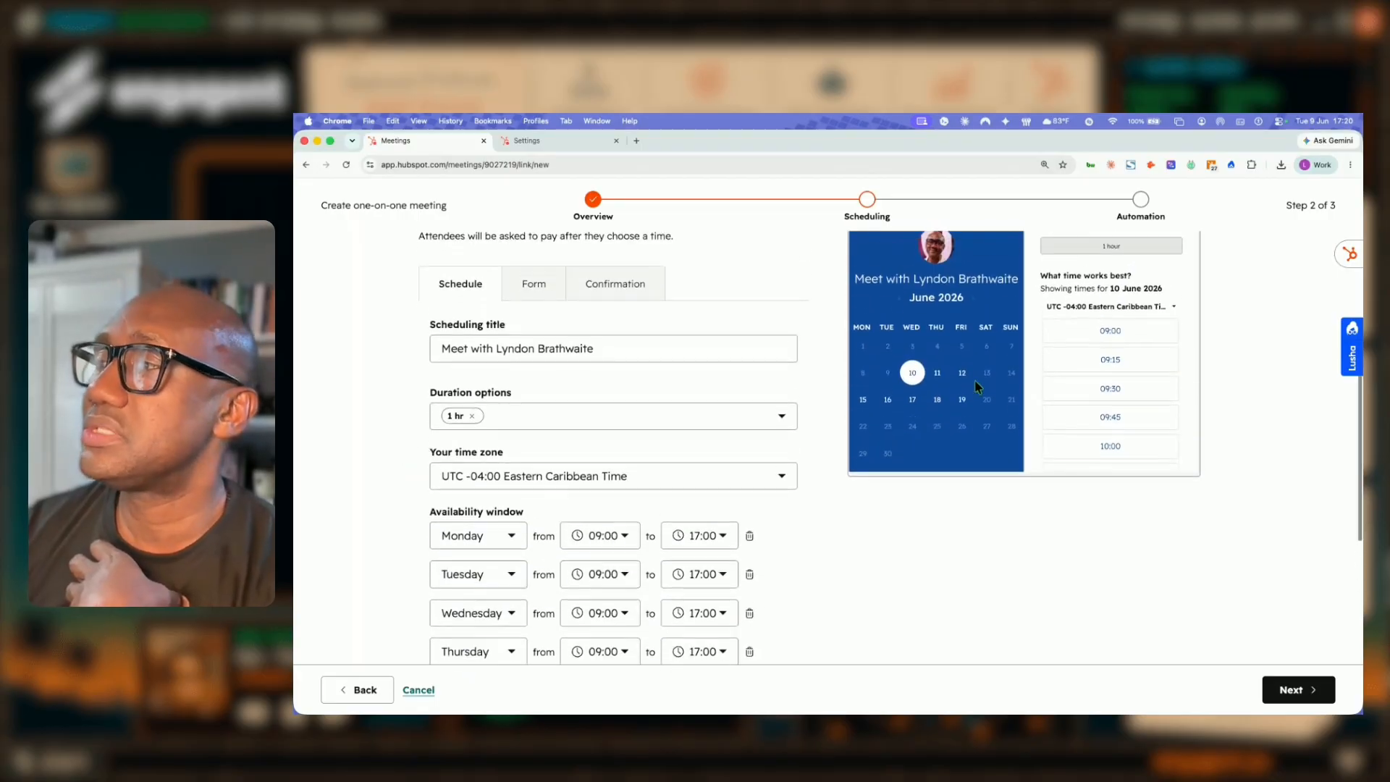
{"action": "scroll", "coordinate": [1093, 275], "scroll_direction": "up", "scroll_amount": 1}
{"action": "scroll", "coordinate": [1107, 326], "scroll_direction": "up", "scroll_amount": 5}
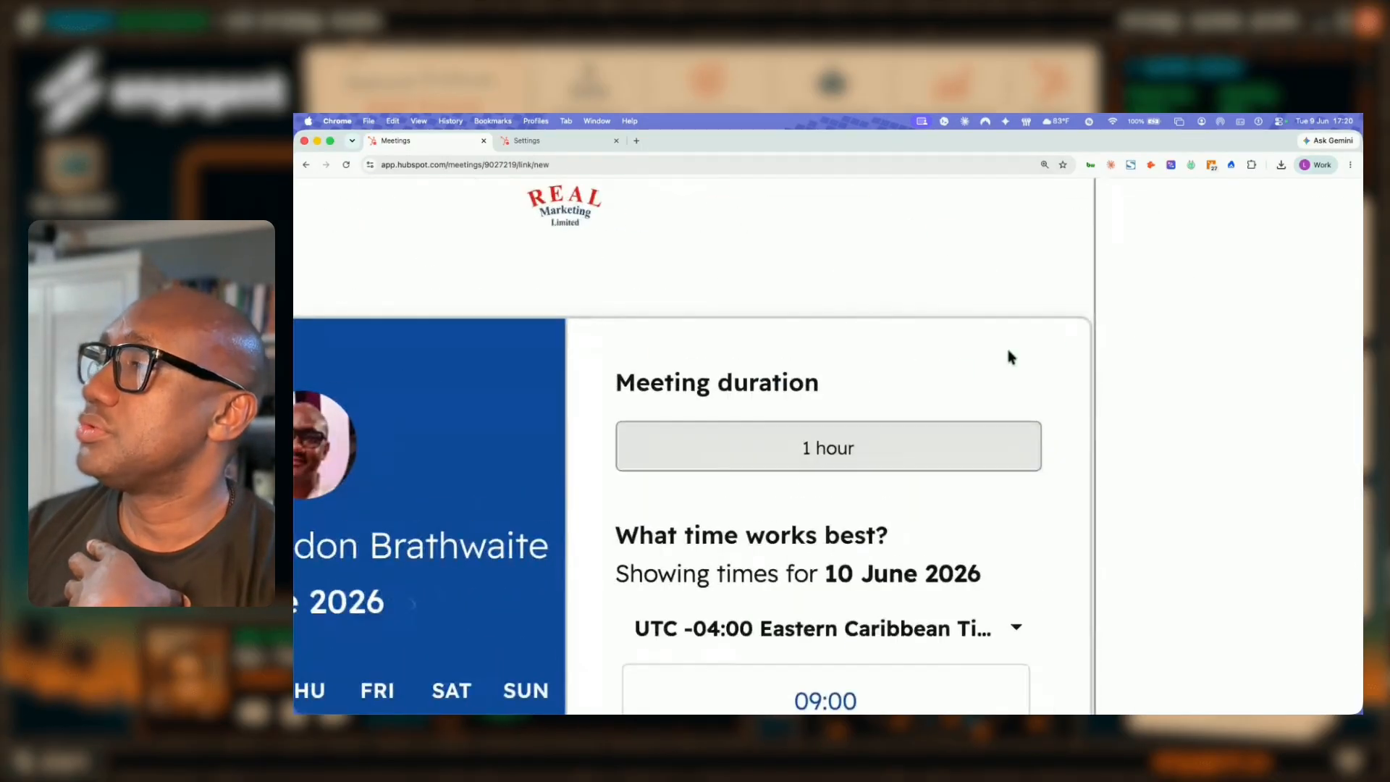
{"action": "scroll", "coordinate": [861, 443], "scroll_direction": "down", "scroll_amount": 1}
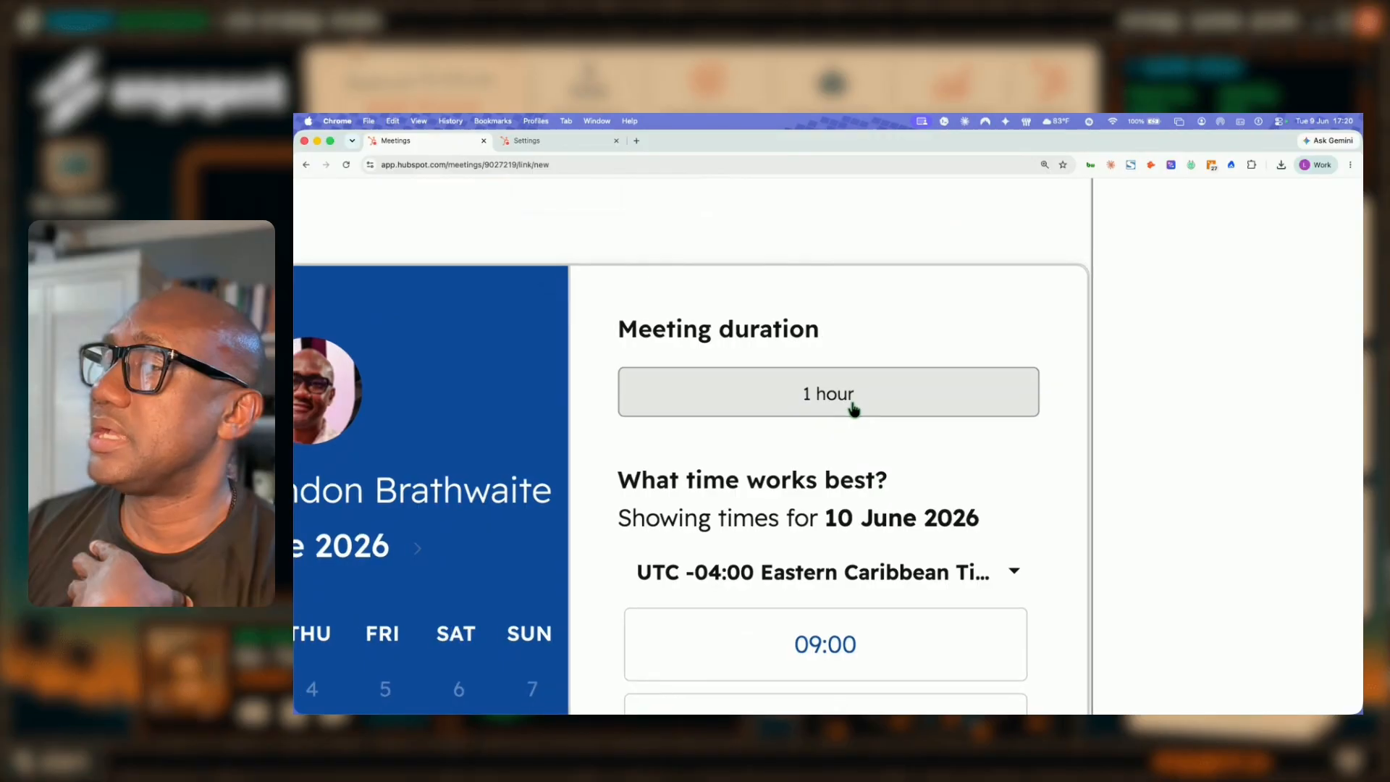
Remove Monday, Tuesday and Thursday from the availability window
{"action": "scroll", "coordinate": [856, 403], "scroll_direction": "down", "scroll_amount": 5}
{"action": "scroll", "coordinate": [515, 527], "scroll_direction": "down", "scroll_amount": 2}
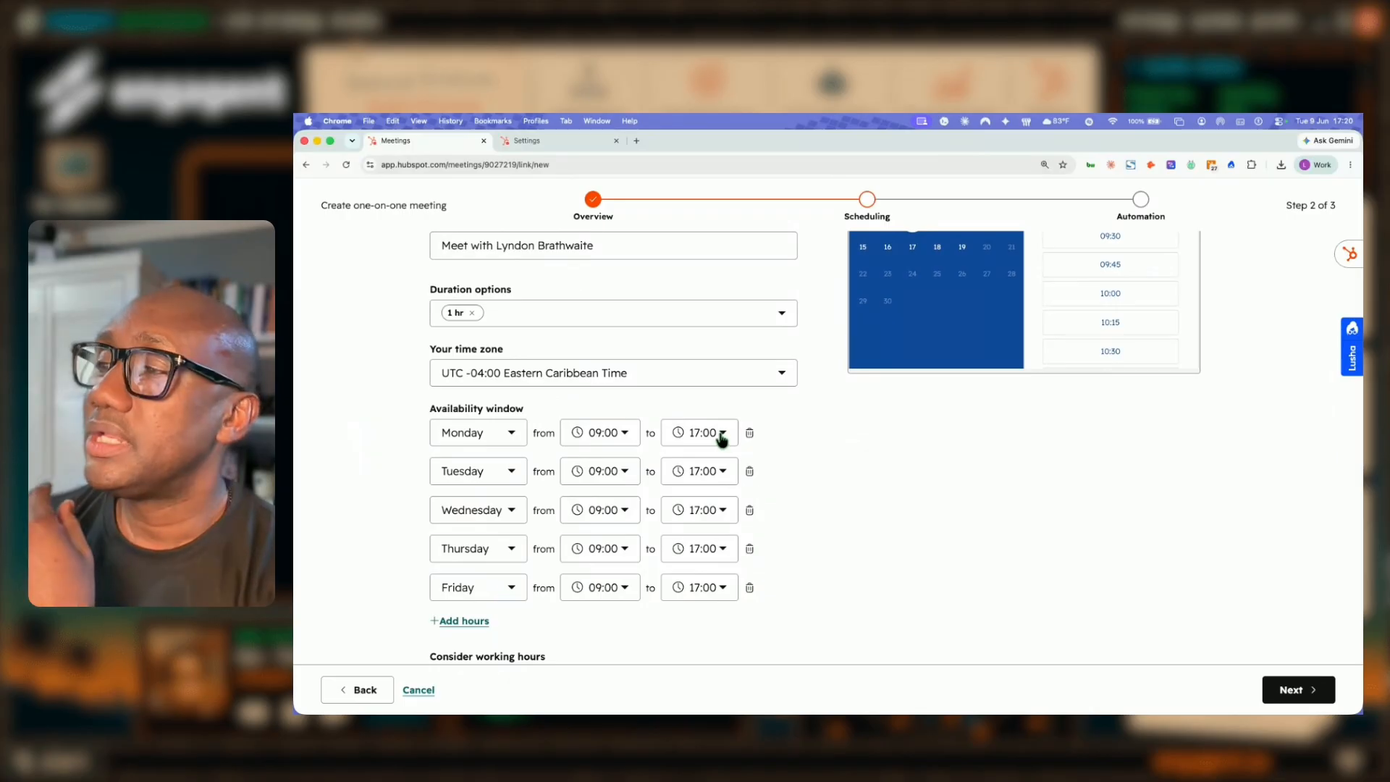
{"action": "left_click", "coordinate": [749, 432]}
{"action": "left_click", "coordinate": [749, 433]}
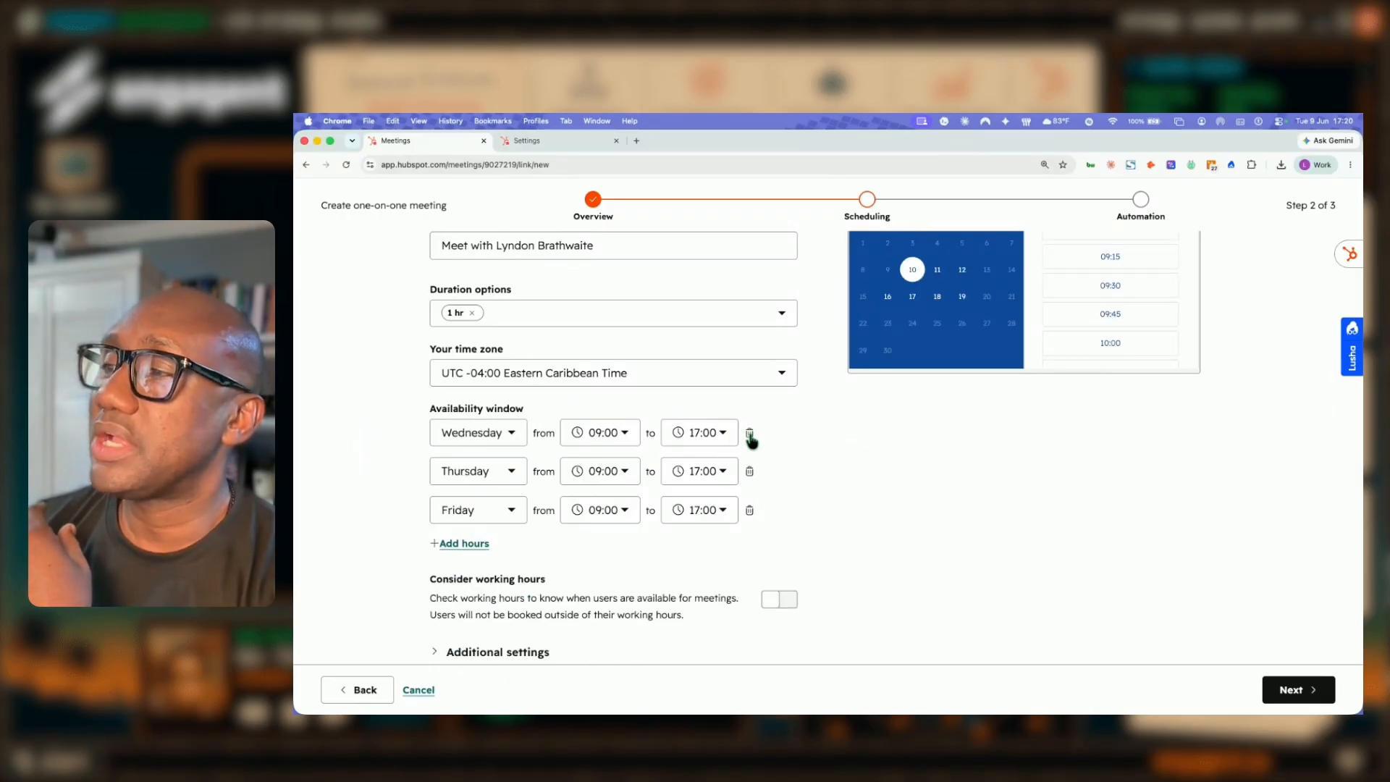
{"action": "left_click", "coordinate": [749, 472]}
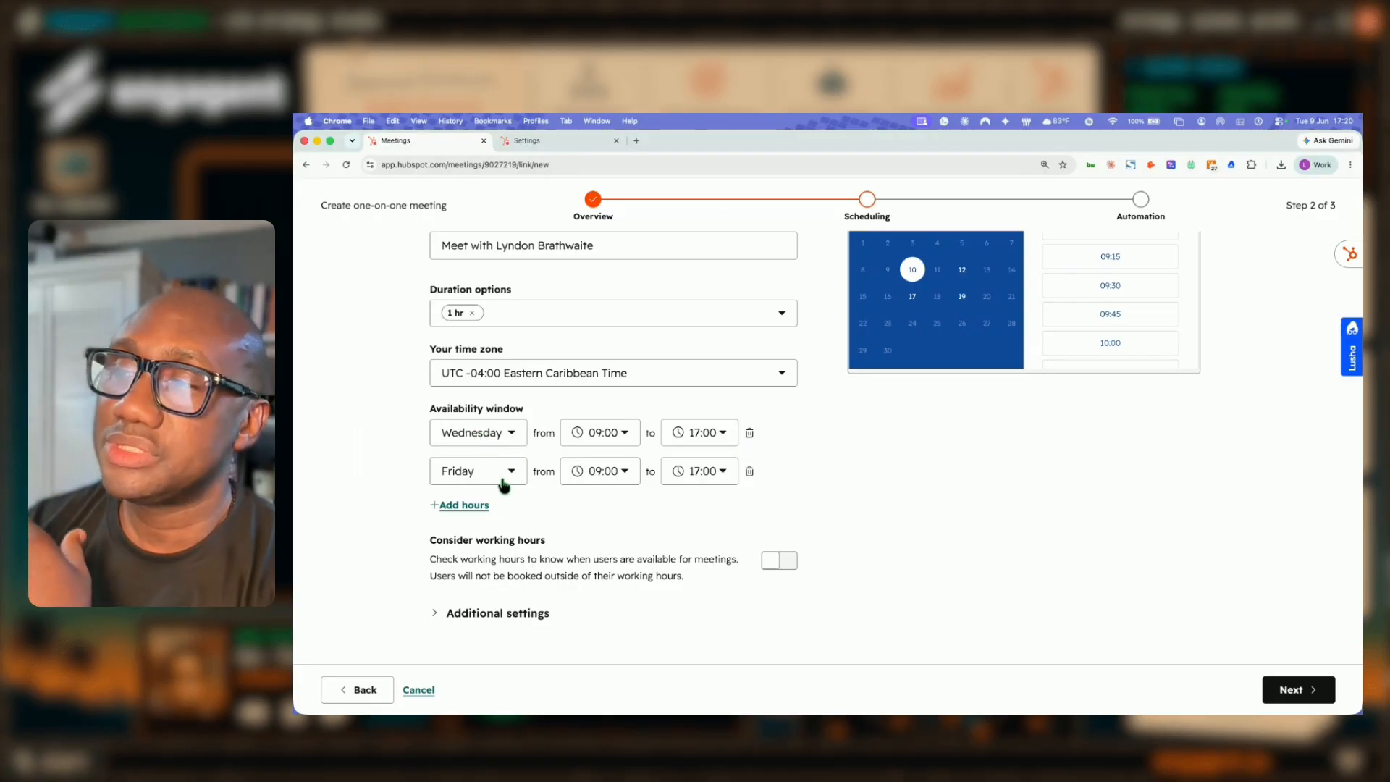
Add another set of hours to the availability window and assign it to Saturday
{"action": "left_click", "coordinate": [482, 510]}
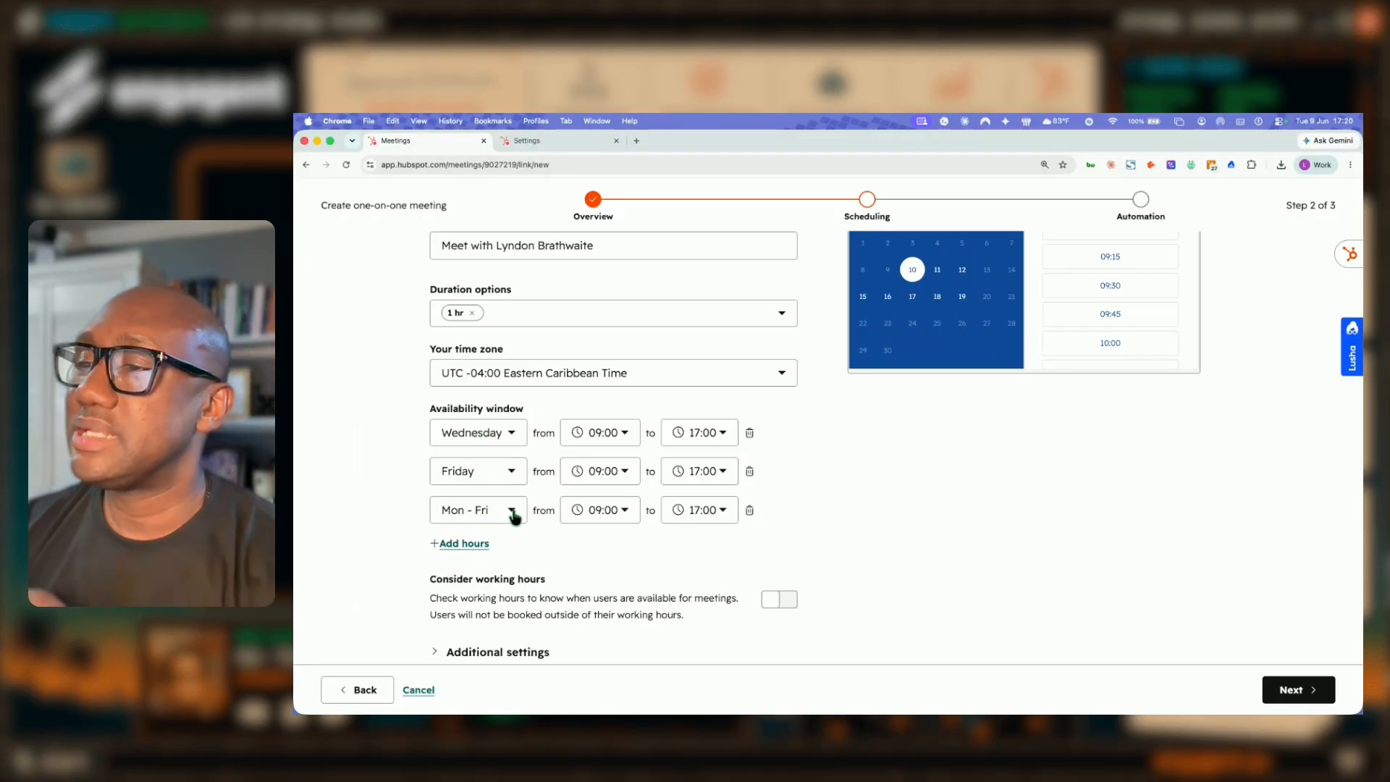
{"action": "left_click", "coordinate": [476, 511]}
{"action": "scroll", "coordinate": [490, 422], "scroll_direction": "down", "scroll_amount": 3}
{"action": "left_click", "coordinate": [466, 477]}
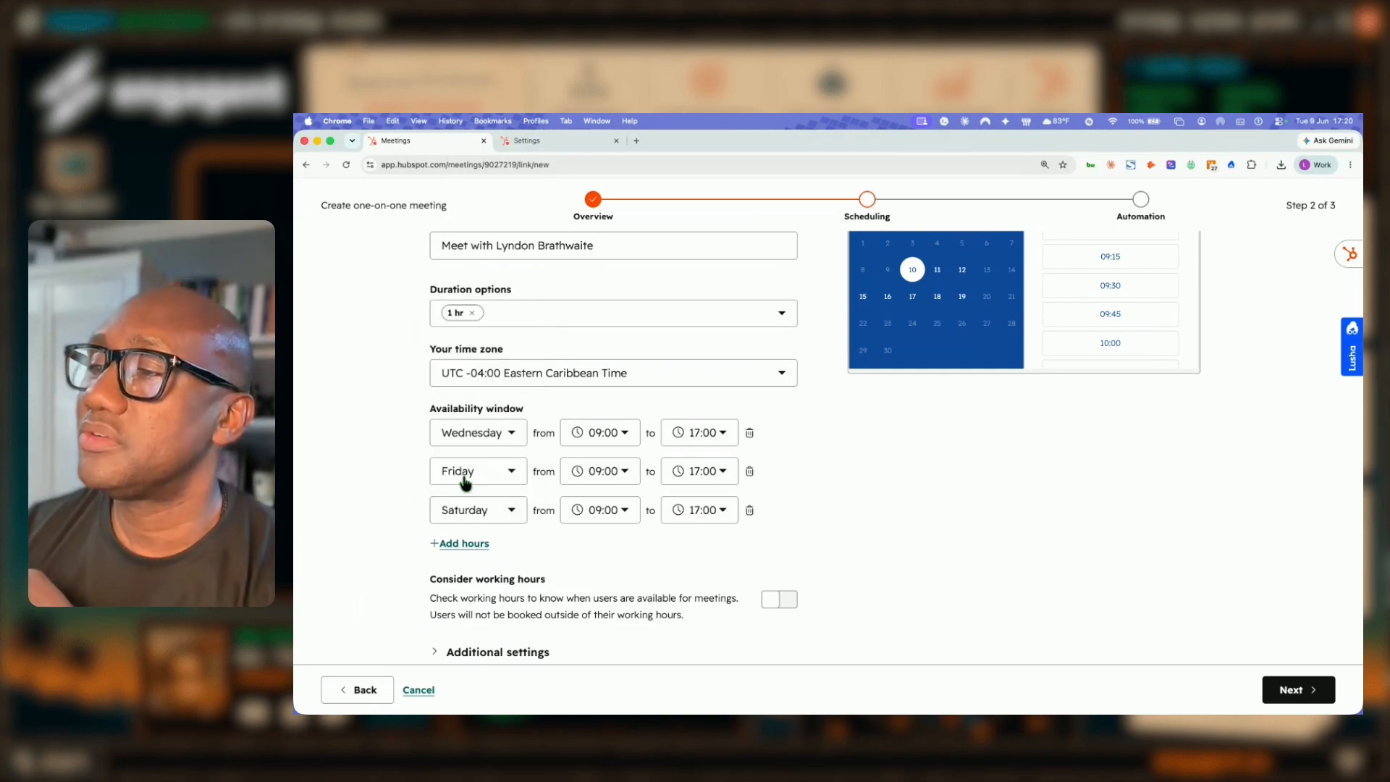
Set Saturday's availability from 10:00 to 16:15
{"action": "left_click", "coordinate": [620, 511]}
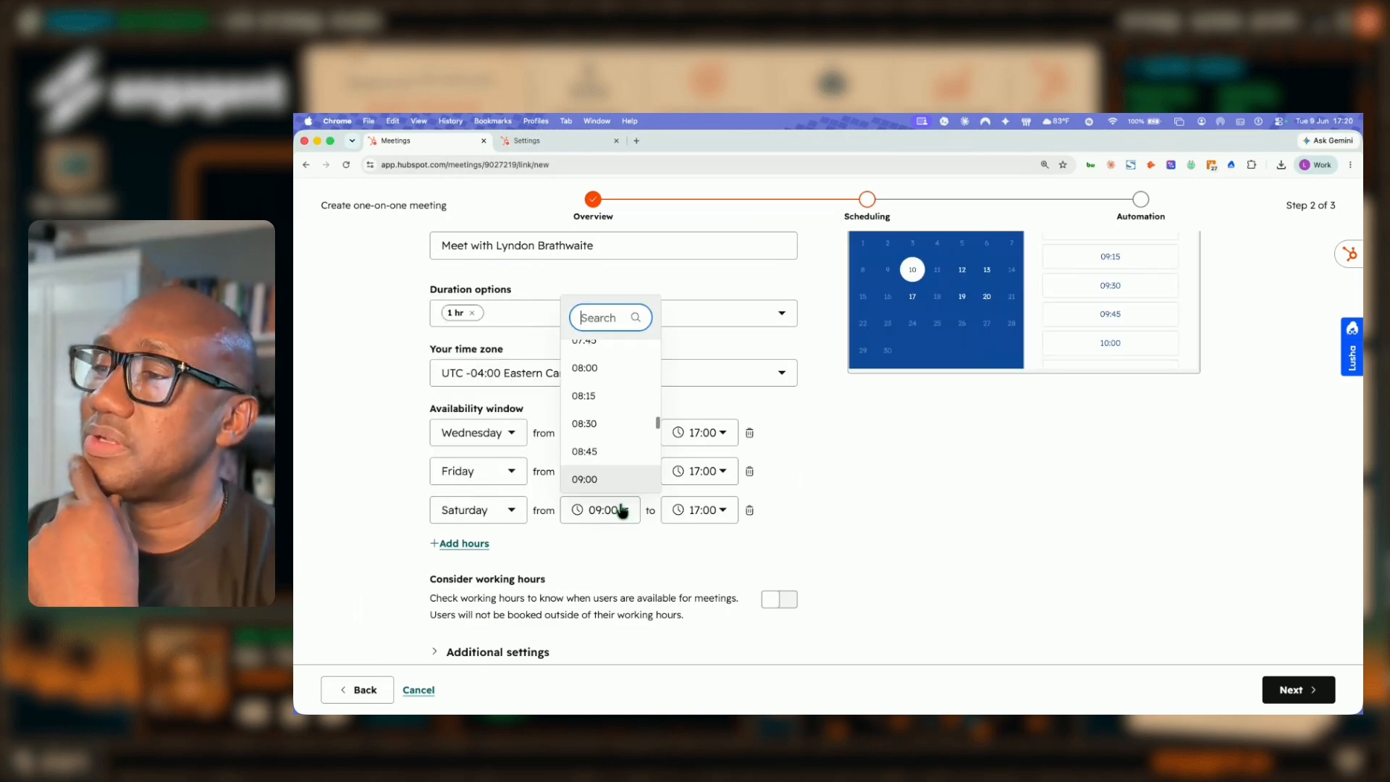
{"action": "scroll", "coordinate": [608, 420], "scroll_direction": "up", "scroll_amount": 5}
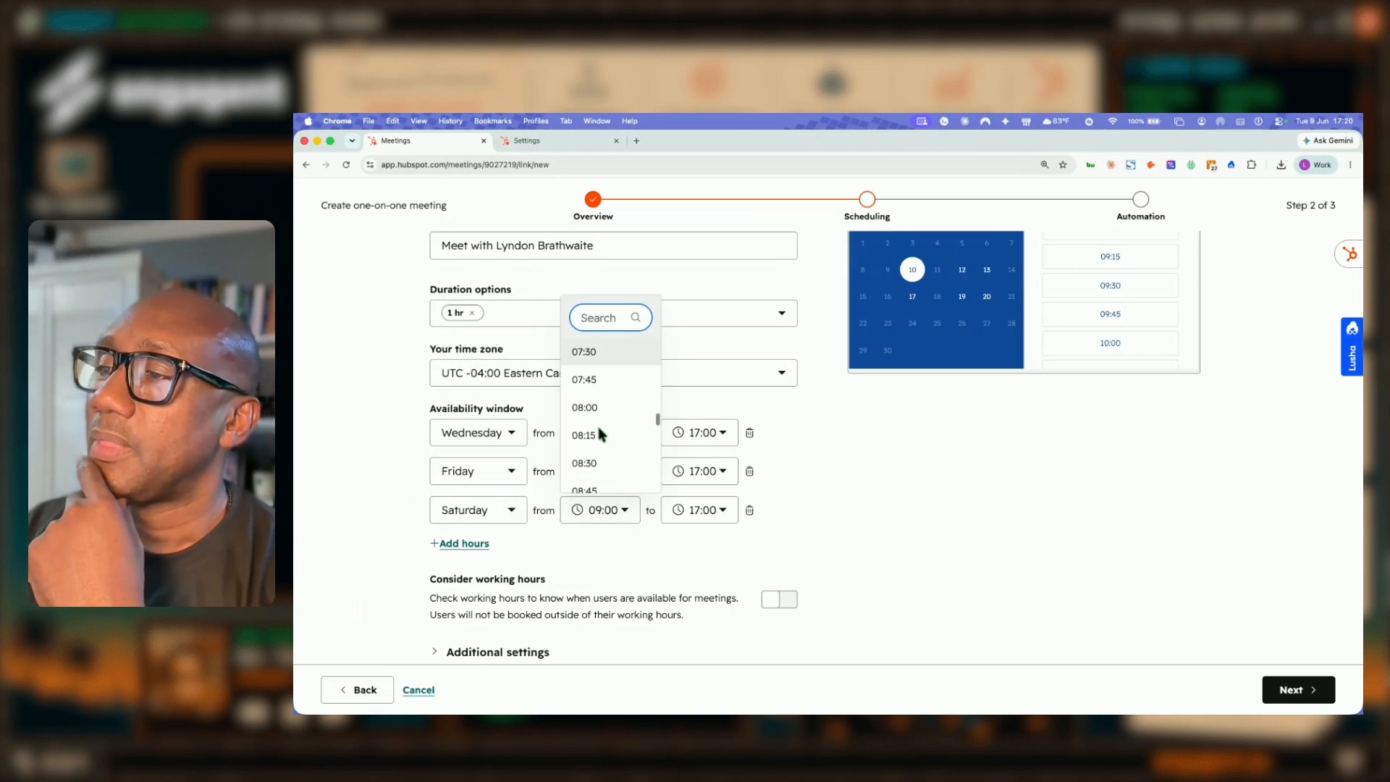
{"action": "scroll", "coordinate": [598, 409], "scroll_direction": "up", "scroll_amount": 4}
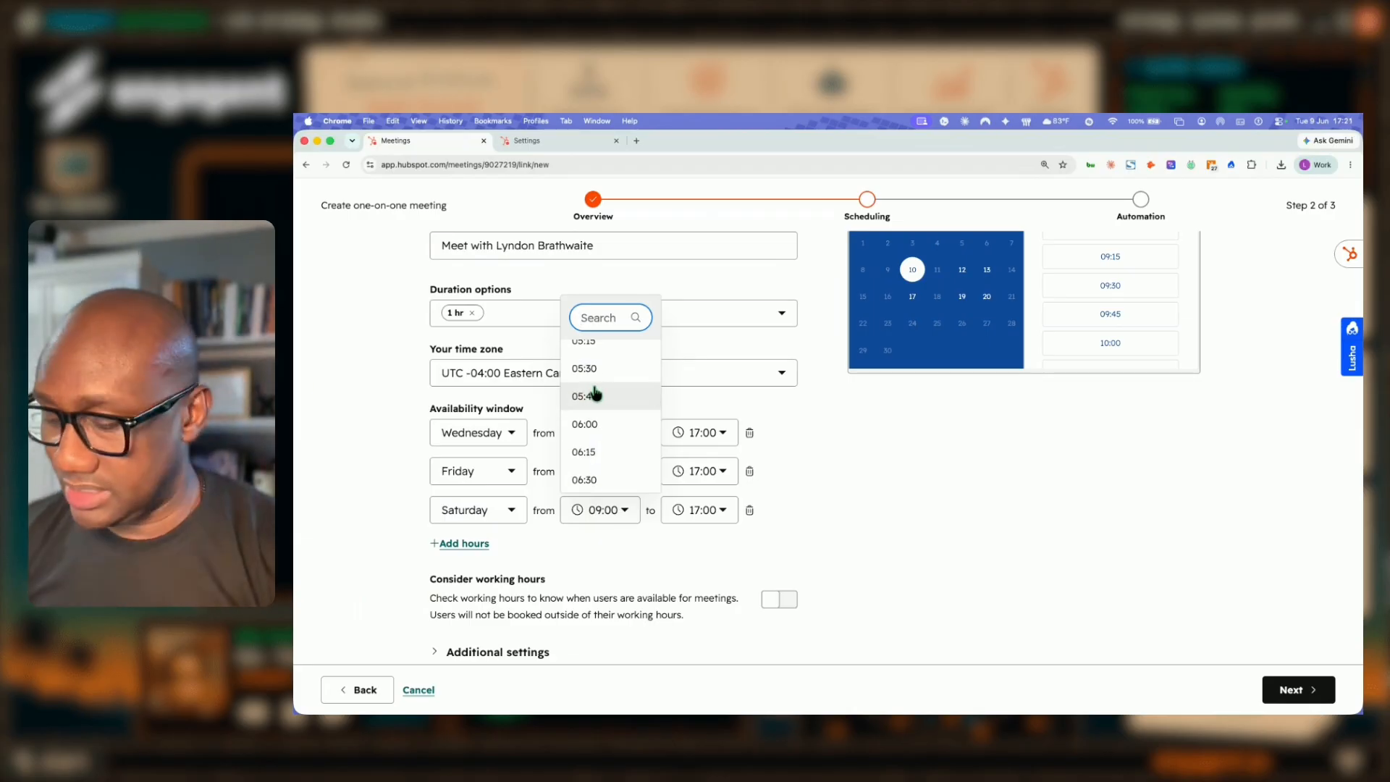
{"action": "left_click", "coordinate": [642, 453]}
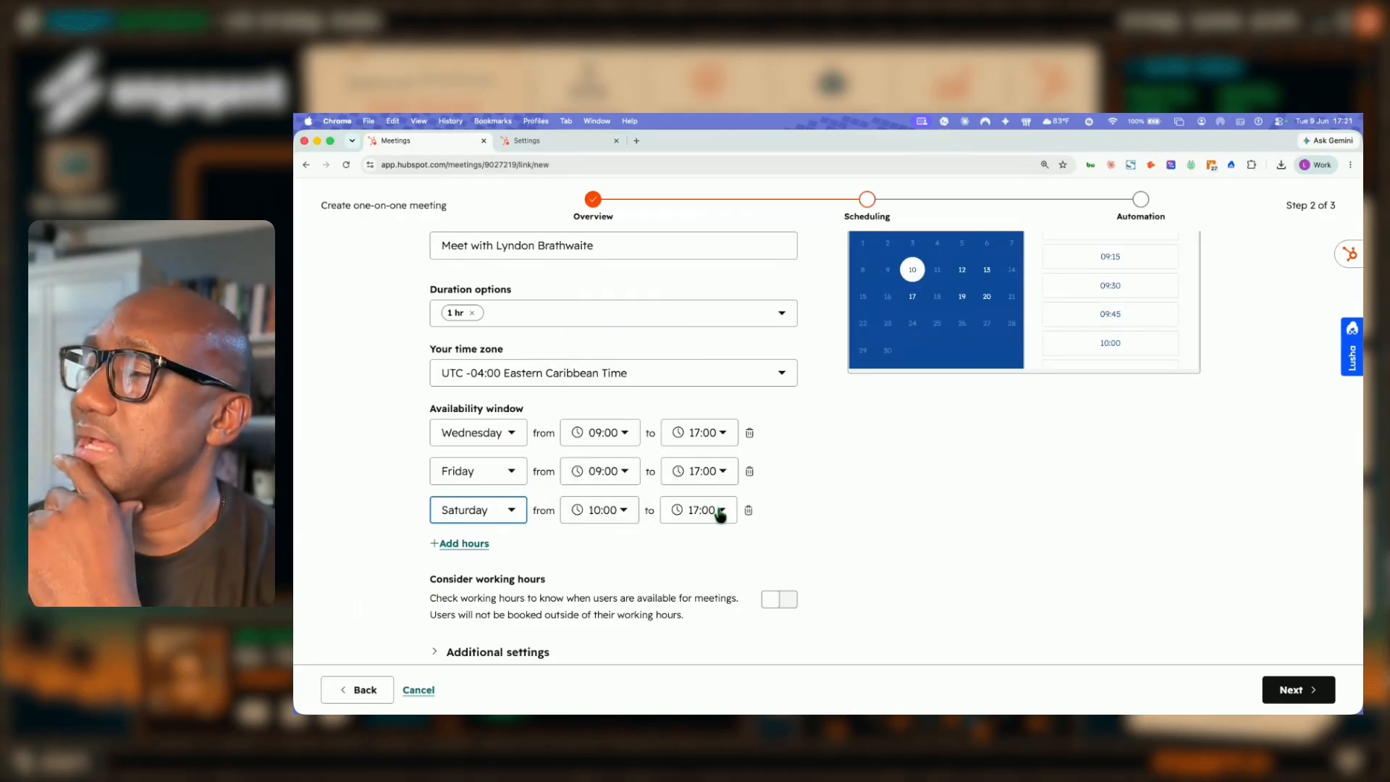
{"action": "left_click", "coordinate": [720, 511]}
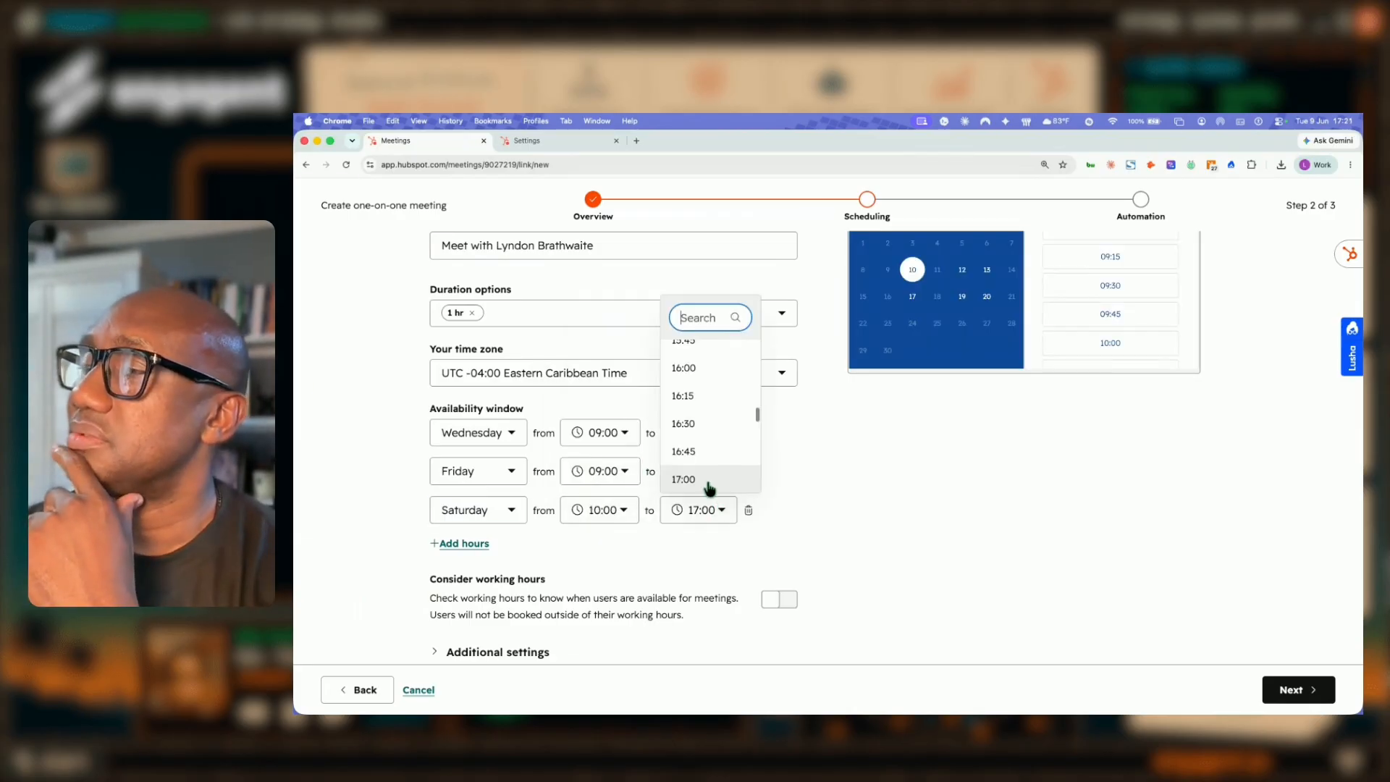
{"action": "left_click", "coordinate": [683, 393]}
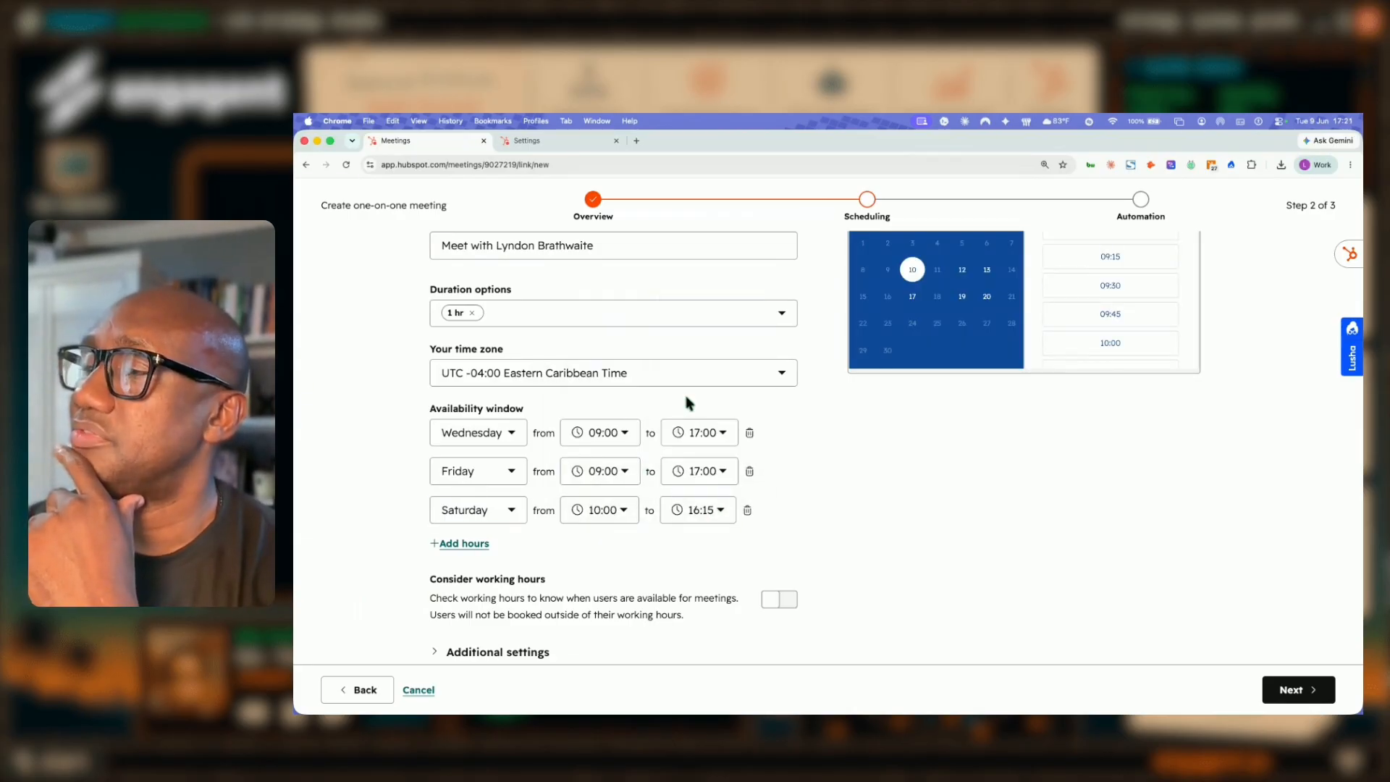
Set Wednesday's availability from 09:00 to 14:45
{"action": "left_click", "coordinate": [626, 434]}
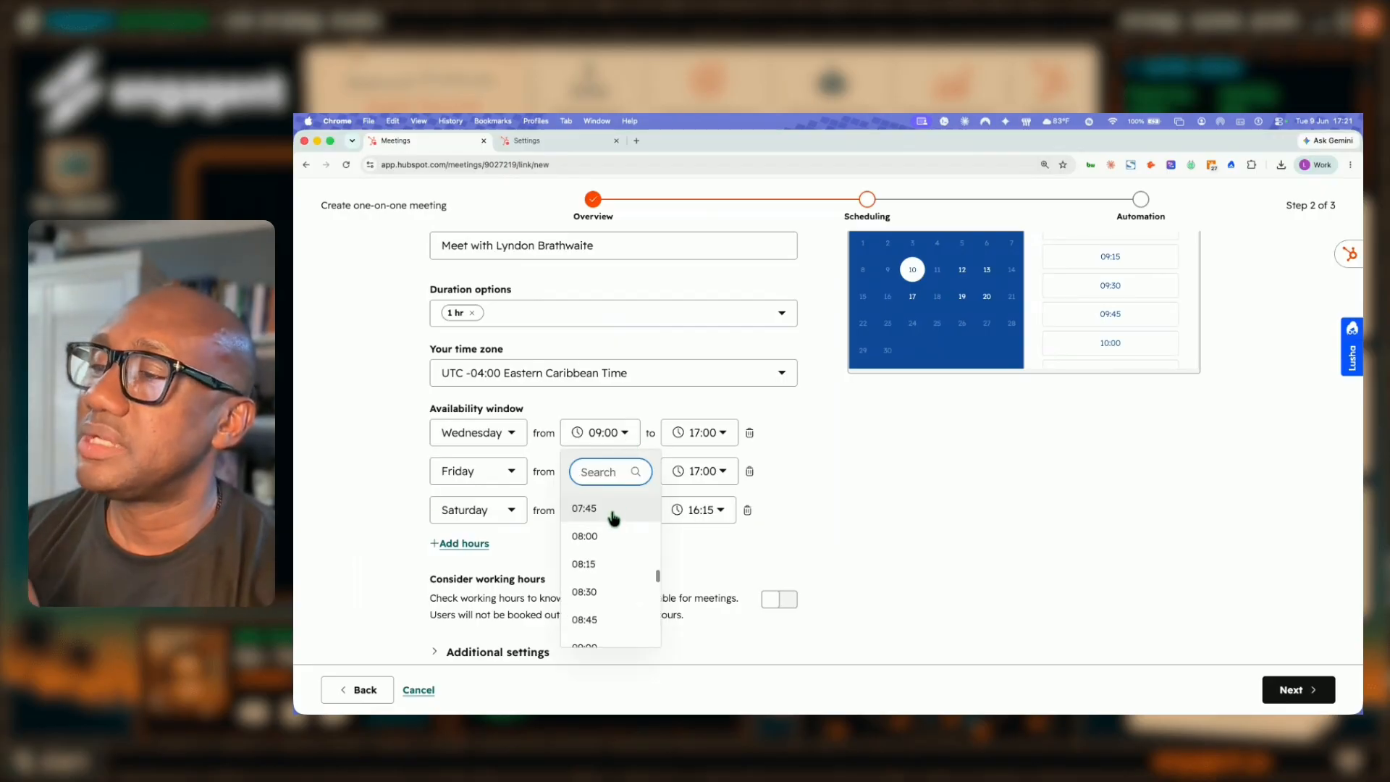
{"action": "scroll", "coordinate": [605, 562], "scroll_direction": "down", "scroll_amount": 2}
{"action": "left_click", "coordinate": [601, 567]}
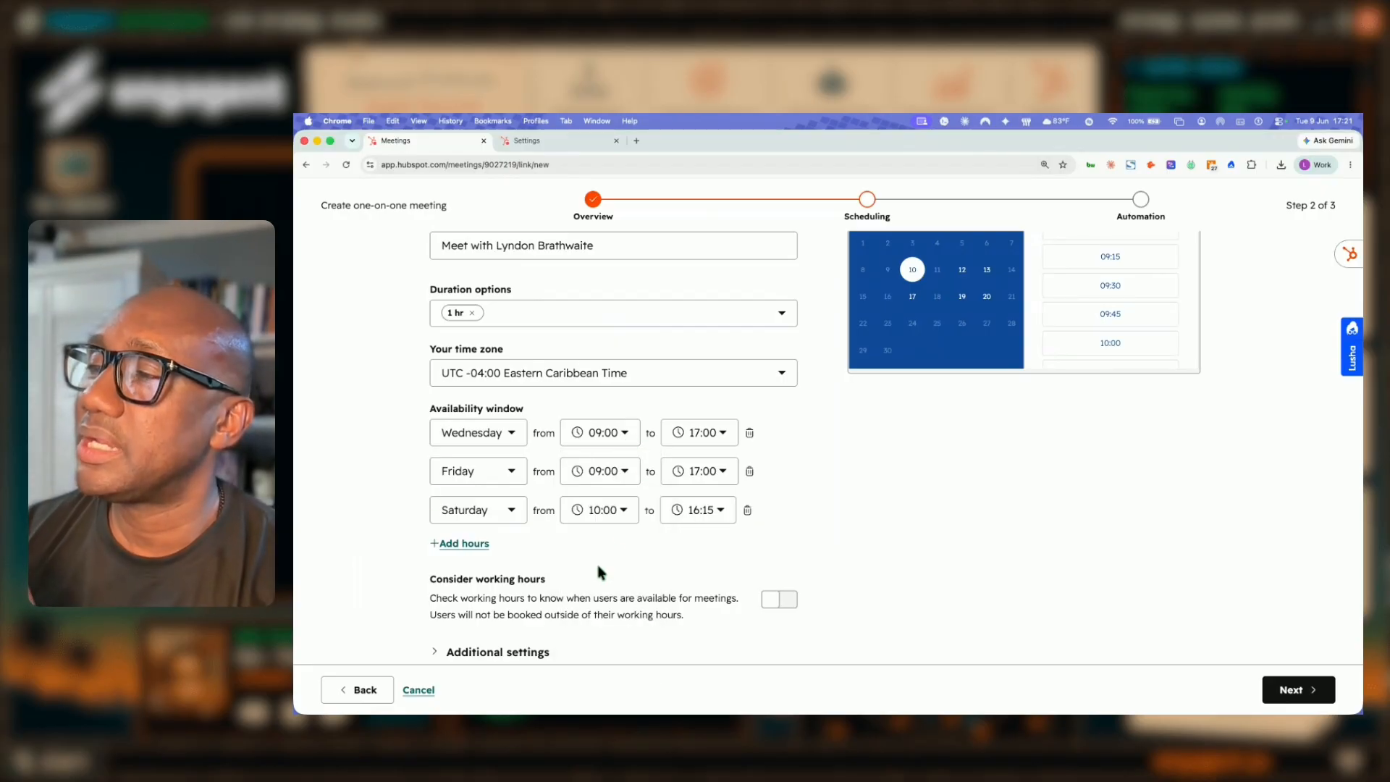
{"action": "left_click", "coordinate": [697, 471]}
{"action": "scroll", "coordinate": [689, 521], "scroll_direction": "up", "scroll_amount": 4}
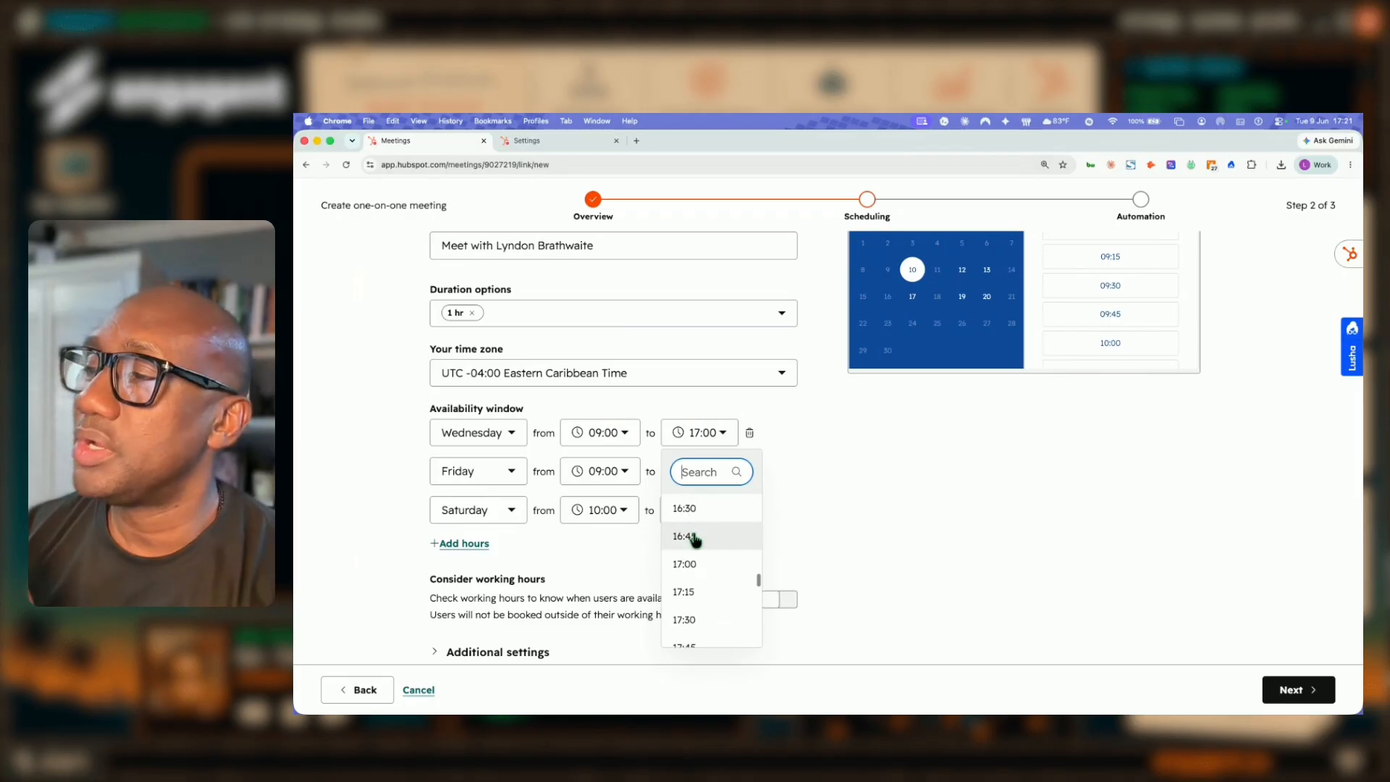
{"action": "left_click", "coordinate": [687, 506]}
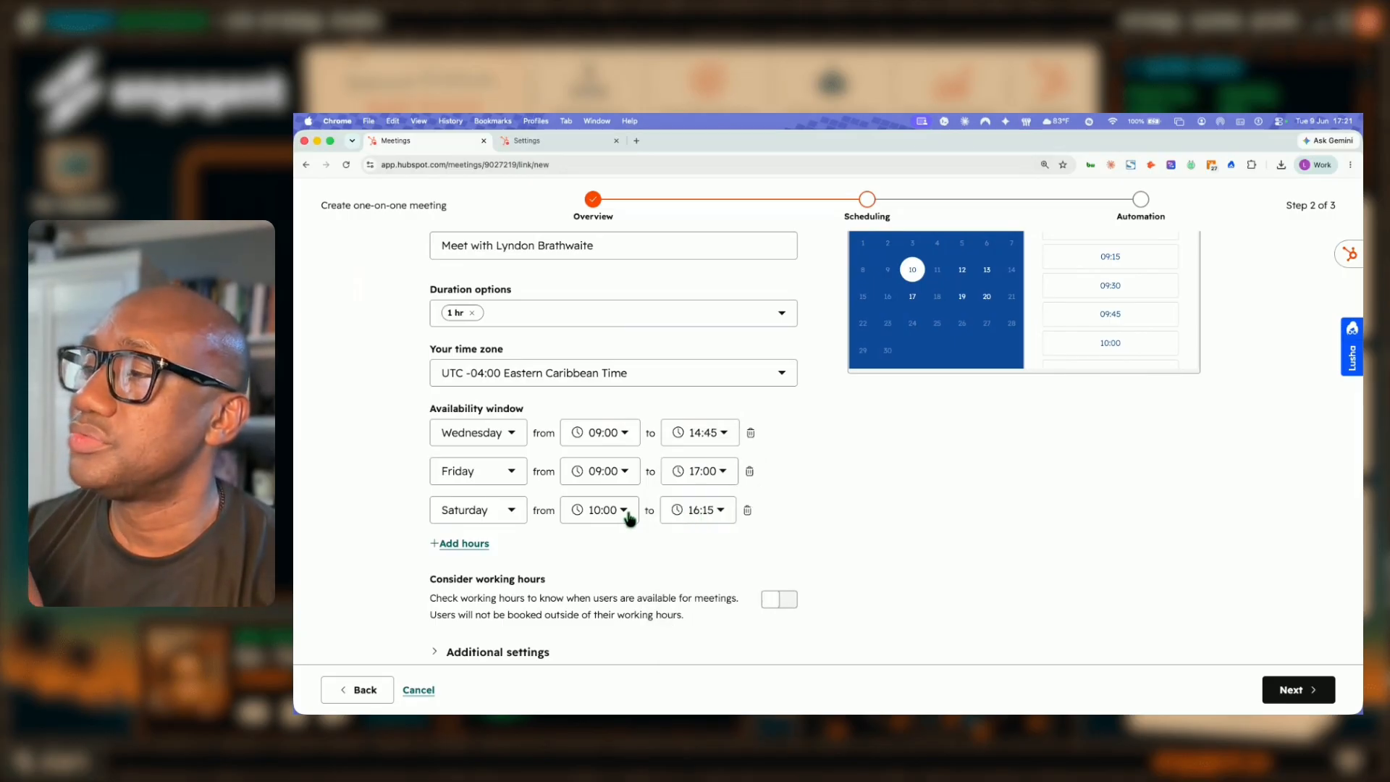
Set Friday's availability from 08:00 to 16:15
{"action": "left_click", "coordinate": [624, 471]}
{"action": "scroll", "coordinate": [595, 557], "scroll_direction": "up", "scroll_amount": 3}
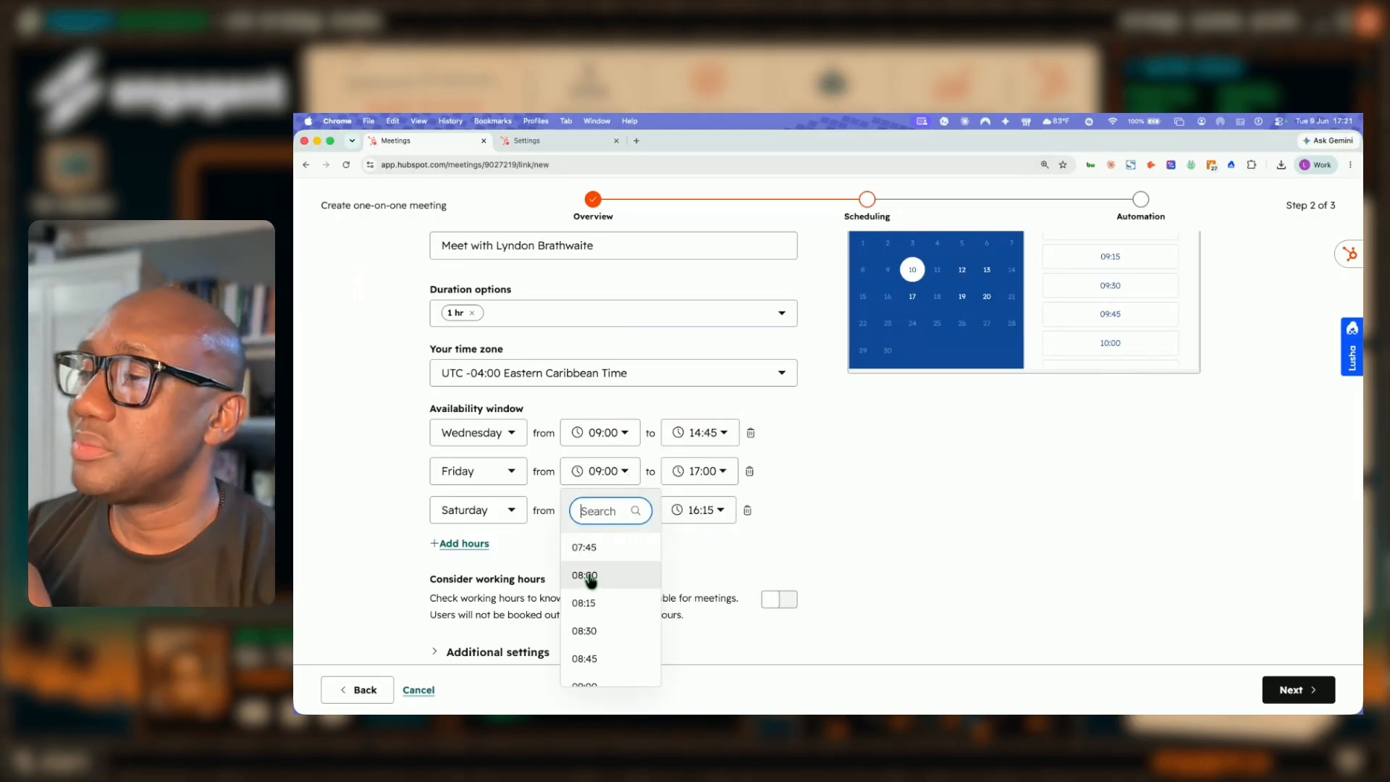
{"action": "left_click", "coordinate": [589, 575]}
{"action": "left_click", "coordinate": [697, 510]}
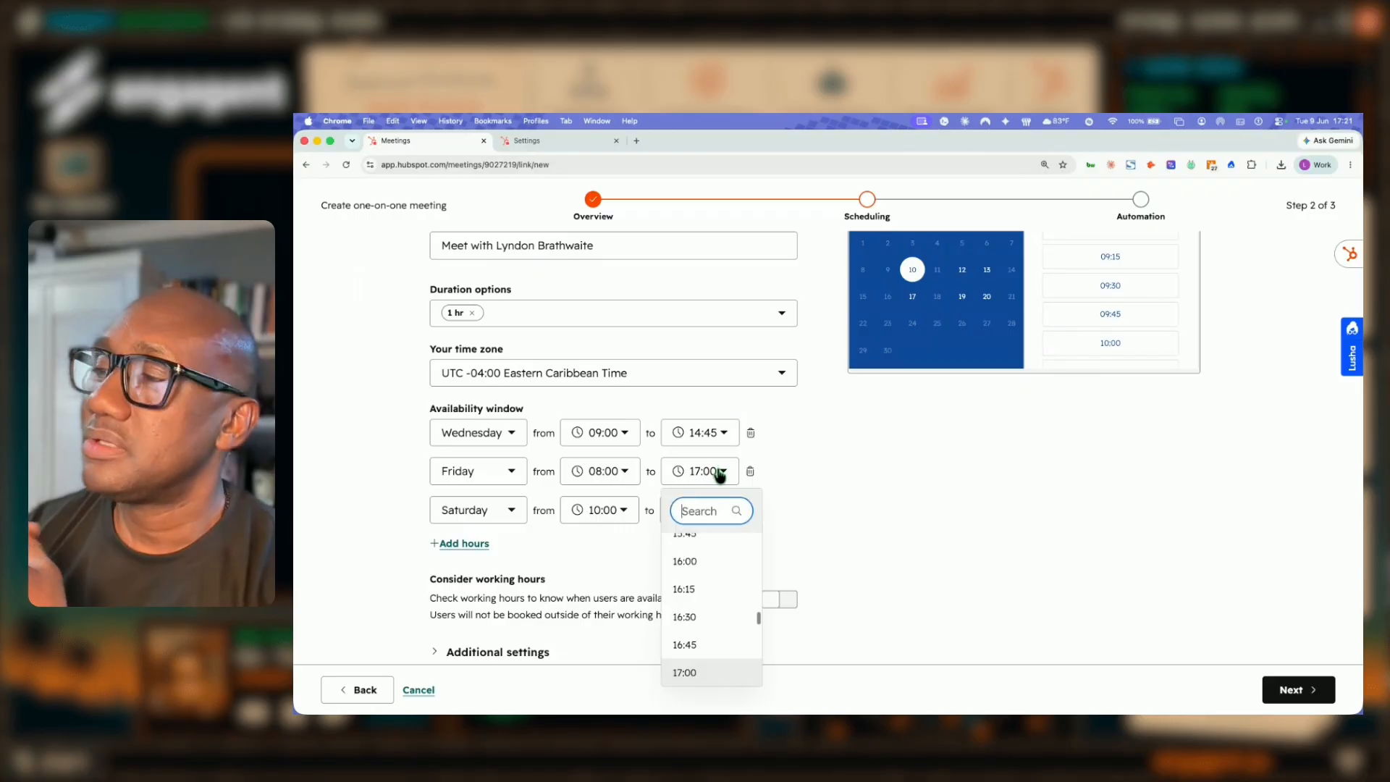
{"action": "left_click", "coordinate": [687, 592]}
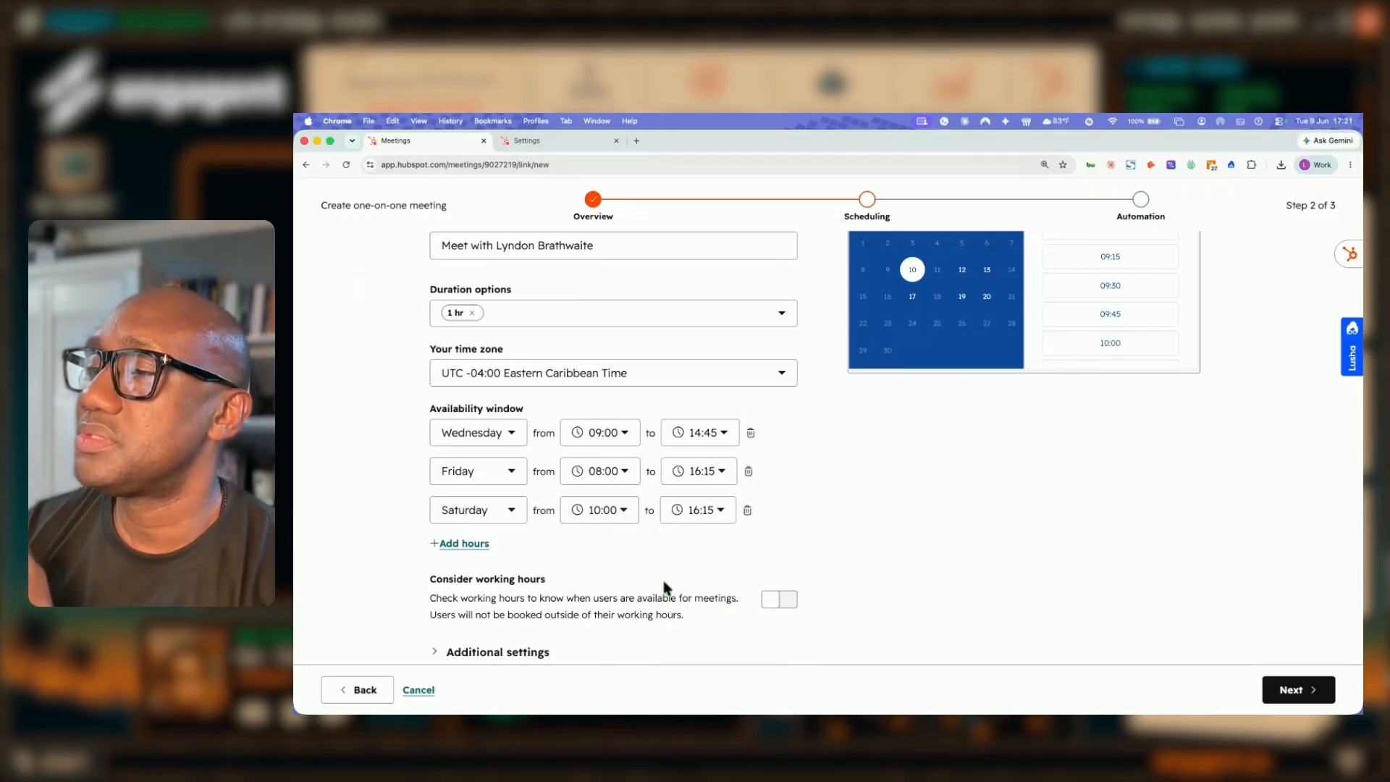
Expand the additional scheduling settings and set the rolling booking period to 3 weeks
{"action": "scroll", "coordinate": [568, 547], "scroll_direction": "down", "scroll_amount": 1}
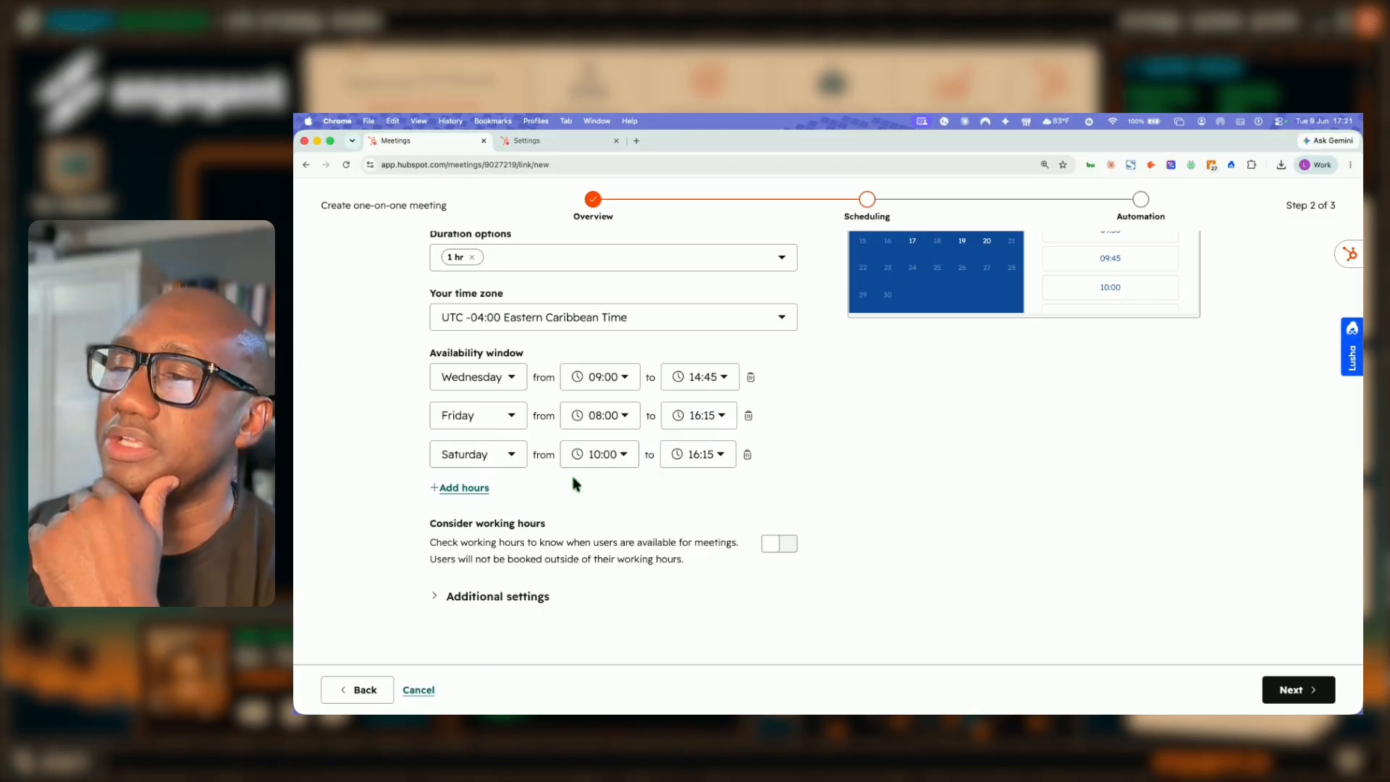
{"action": "left_click", "coordinate": [434, 595]}
{"action": "scroll", "coordinate": [438, 601], "scroll_direction": "down", "scroll_amount": 3}
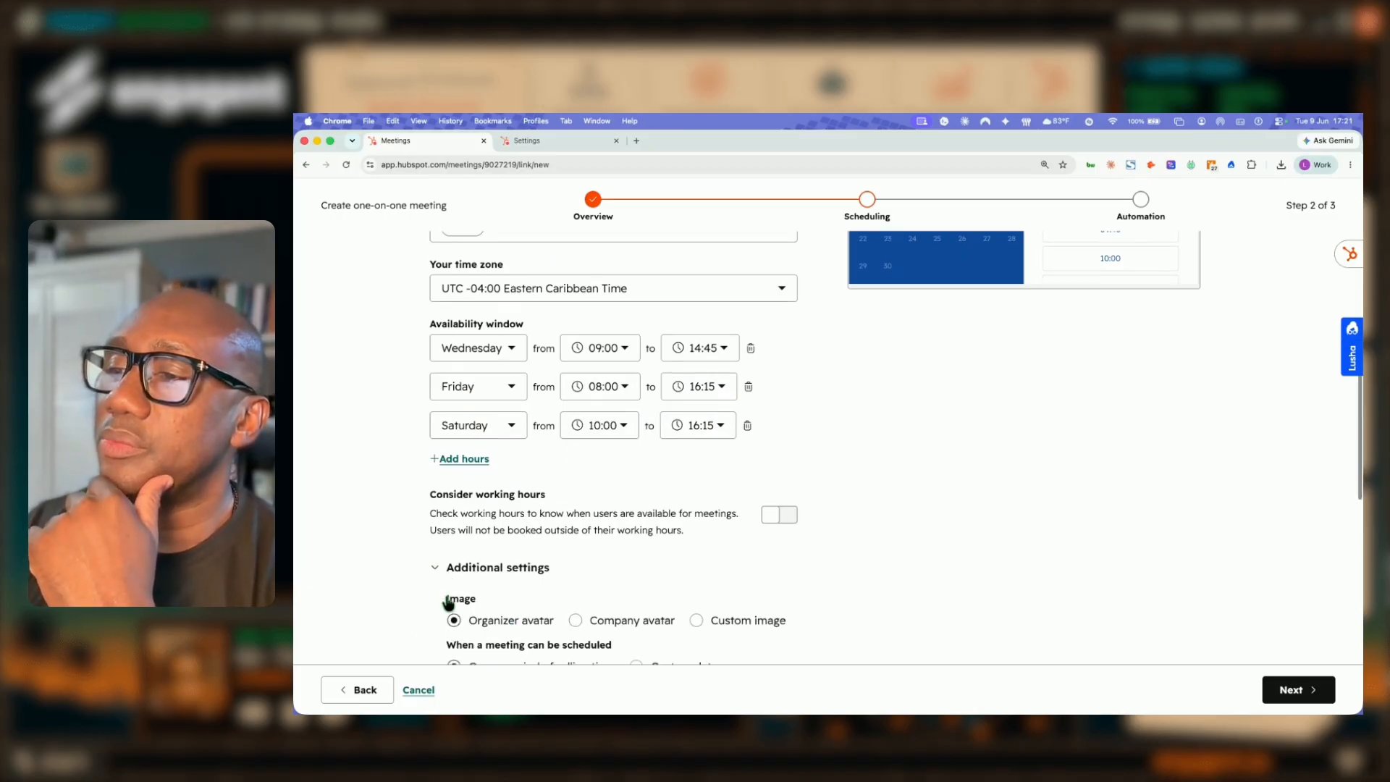
{"action": "scroll", "coordinate": [559, 494], "scroll_direction": "down", "scroll_amount": 5}
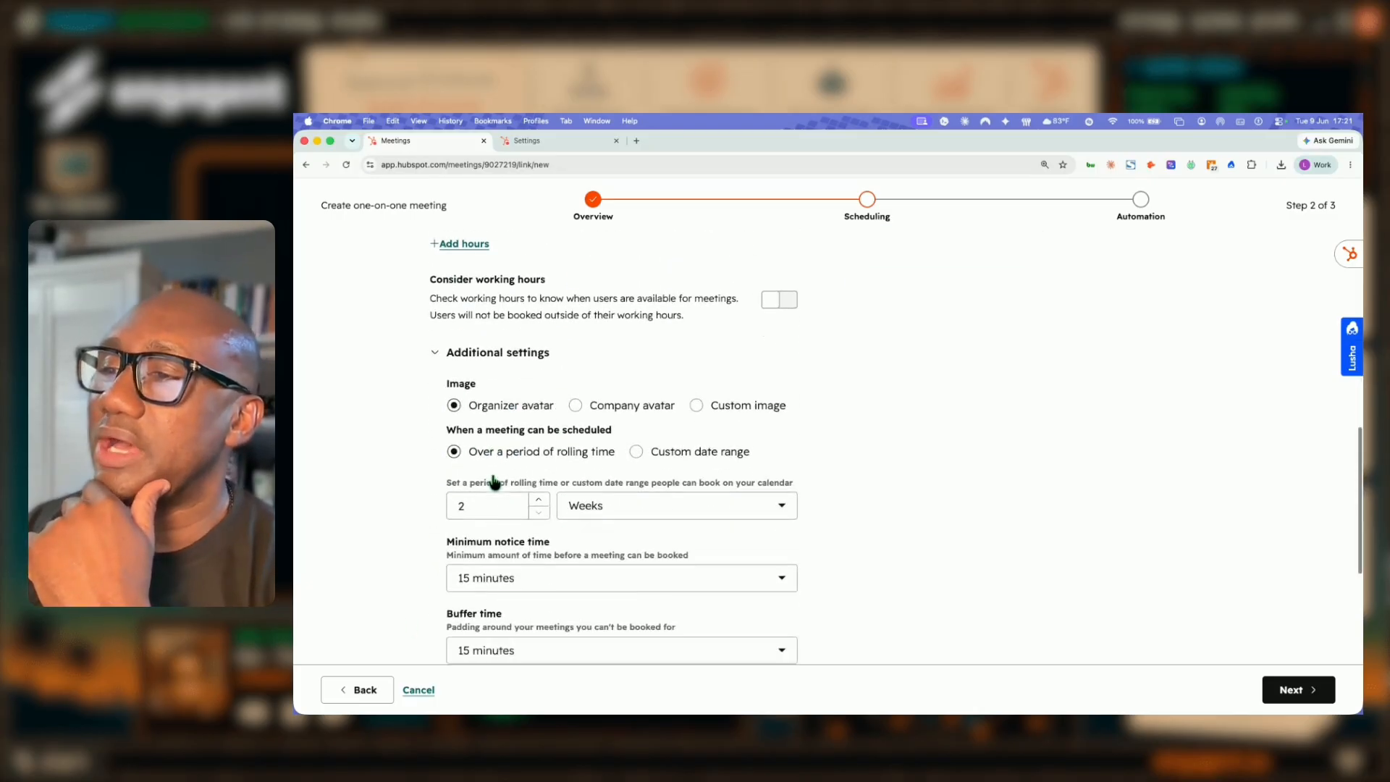
{"action": "scroll", "coordinate": [661, 505], "scroll_direction": "up", "scroll_amount": 12}
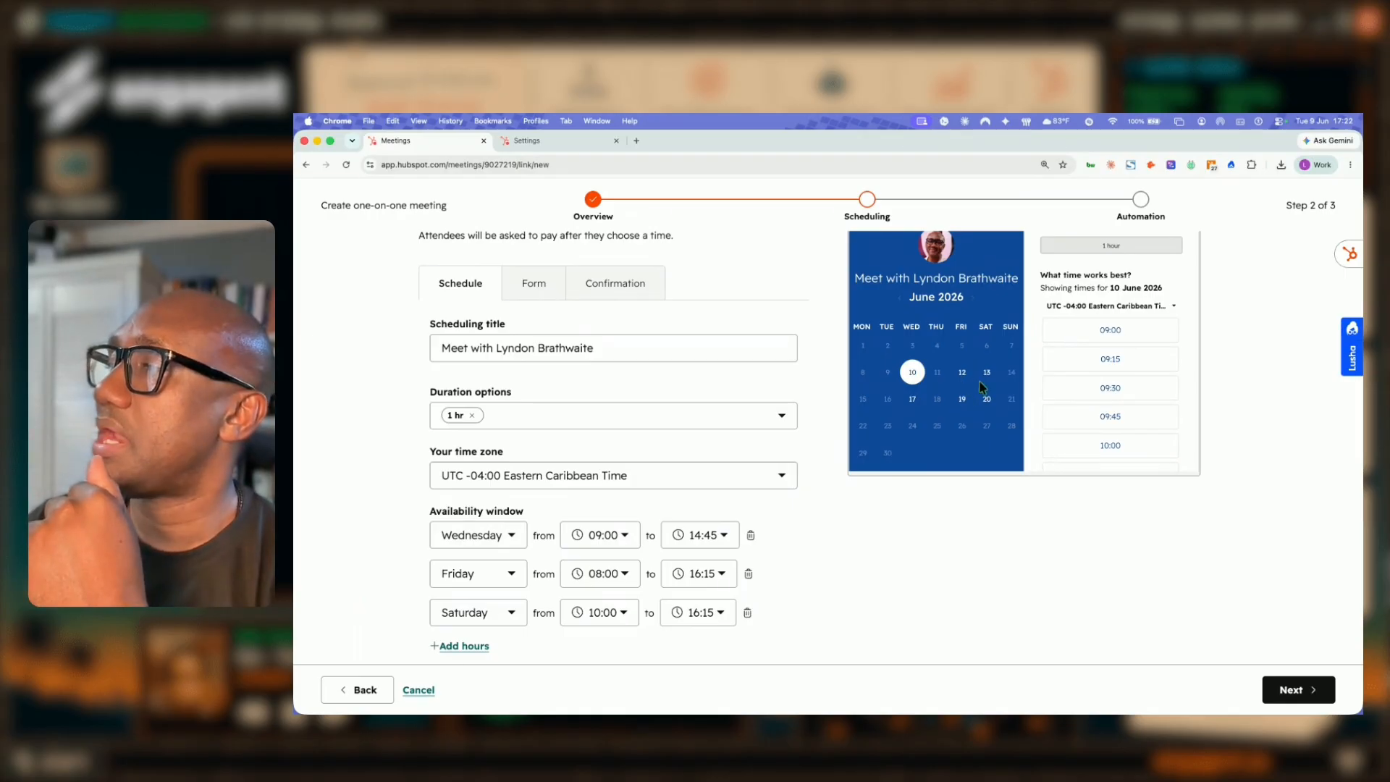
{"action": "scroll", "coordinate": [936, 416], "scroll_direction": "down", "scroll_amount": 2}
{"action": "scroll", "coordinate": [745, 475], "scroll_direction": "down", "scroll_amount": 10}
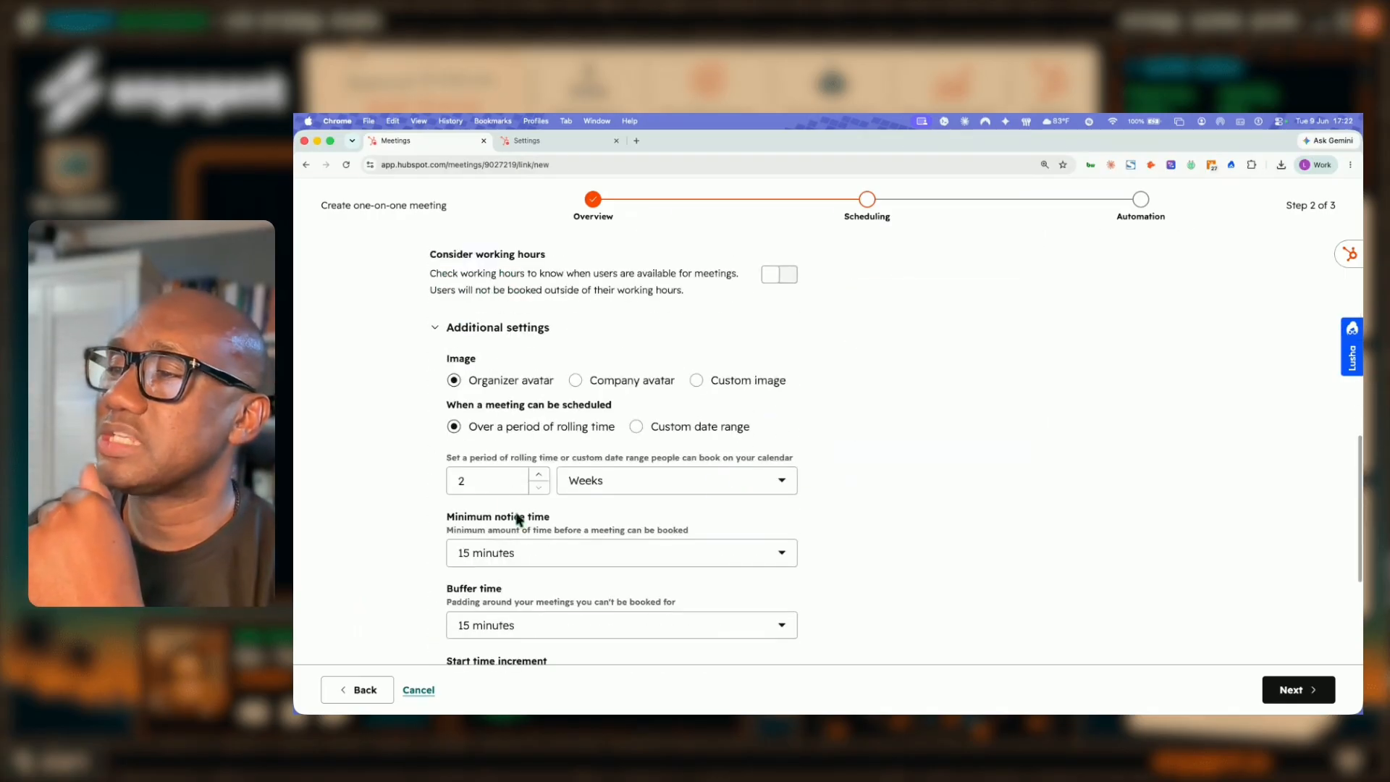
{"action": "left_click", "coordinate": [538, 475]}
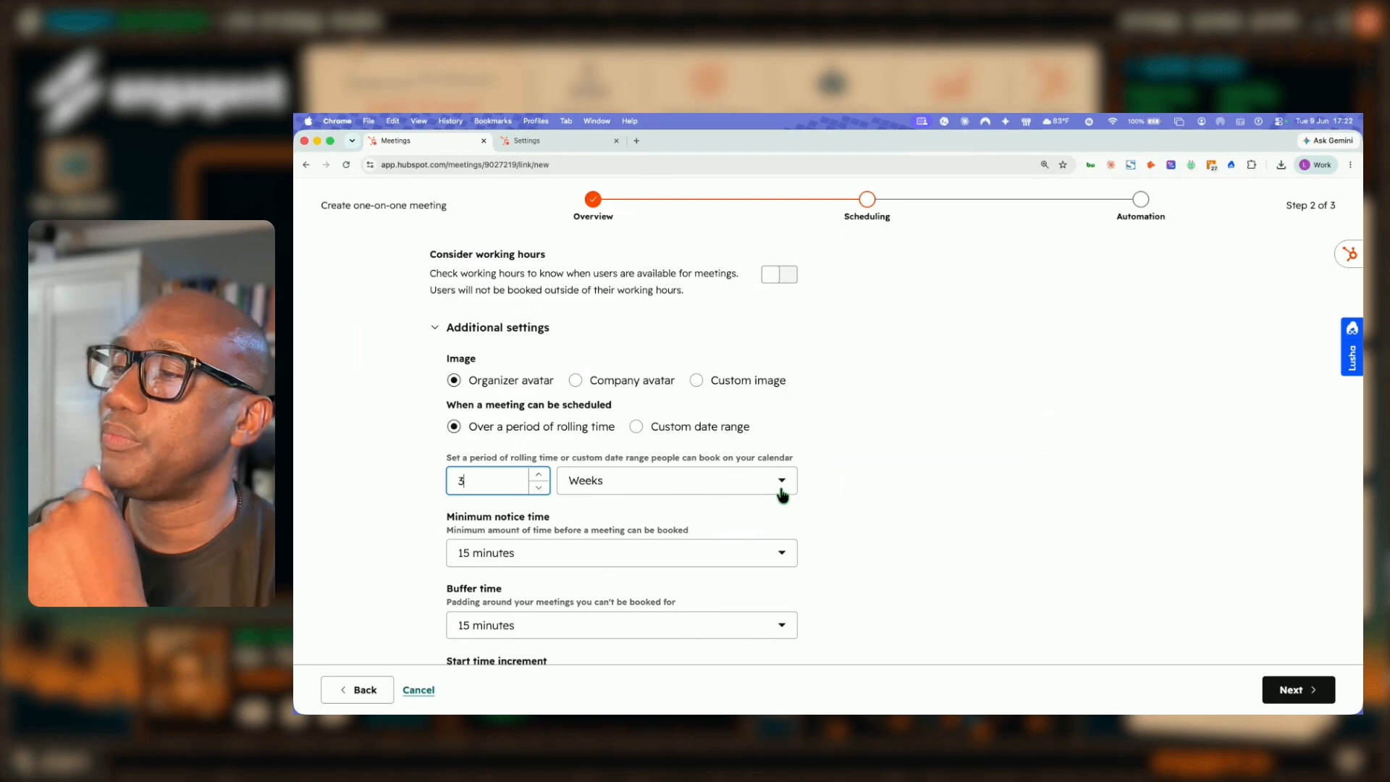
Set the minimum notice time before a meeting can be booked to 1 day
{"action": "scroll", "coordinate": [782, 495], "scroll_direction": "up", "scroll_amount": 10}
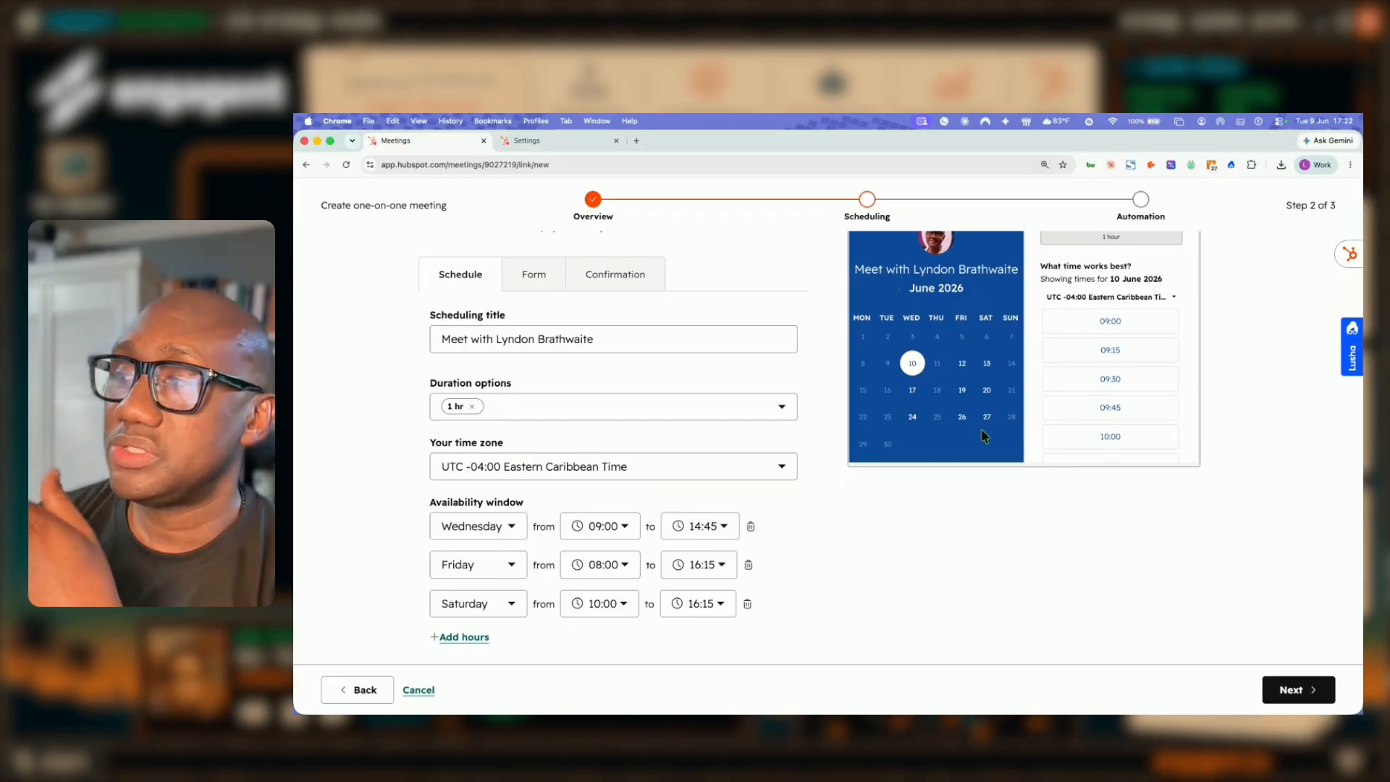
{"action": "scroll", "coordinate": [1118, 329], "scroll_direction": "up", "scroll_amount": 2}
{"action": "scroll", "coordinate": [1118, 330], "scroll_direction": "up", "scroll_amount": 1}
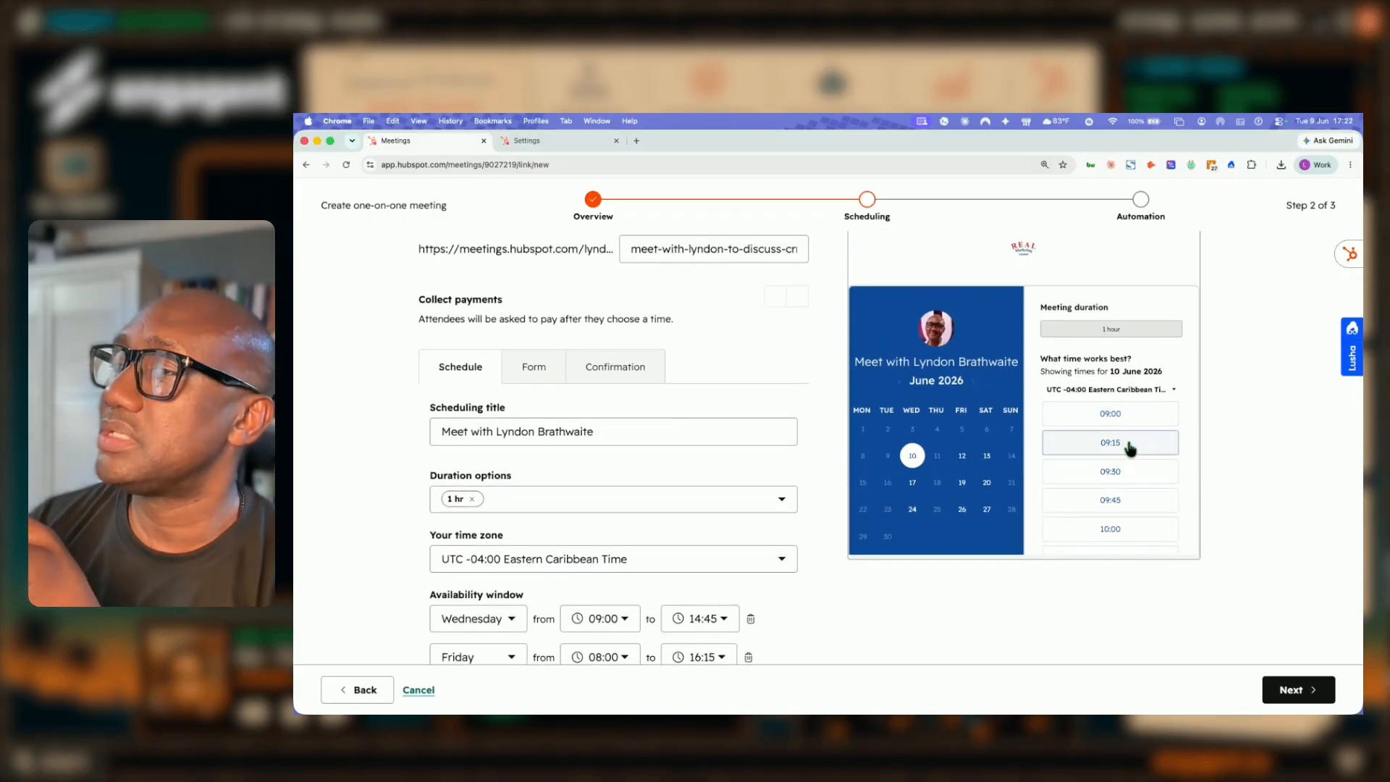
{"action": "scroll", "coordinate": [820, 454], "scroll_direction": "down", "scroll_amount": 5}
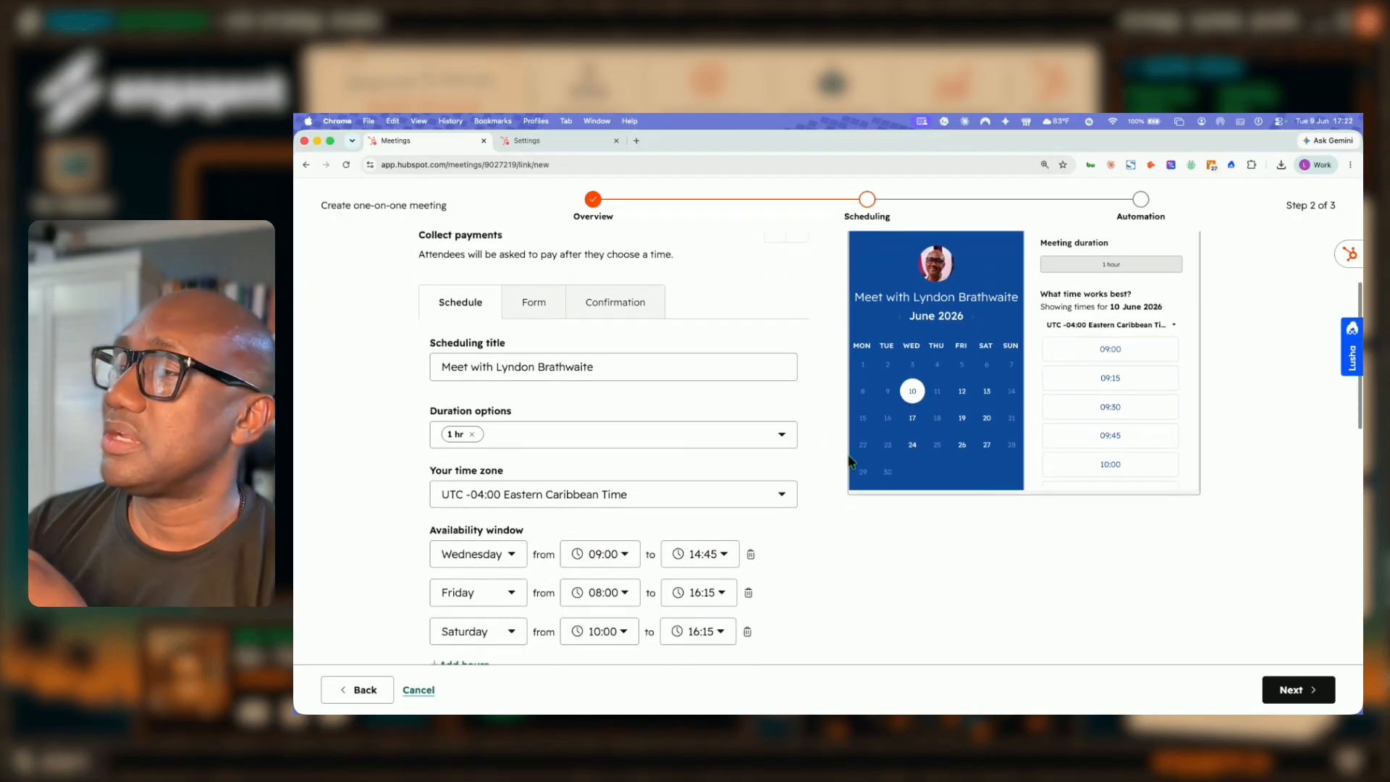
{"action": "scroll", "coordinate": [752, 452], "scroll_direction": "down", "scroll_amount": 10}
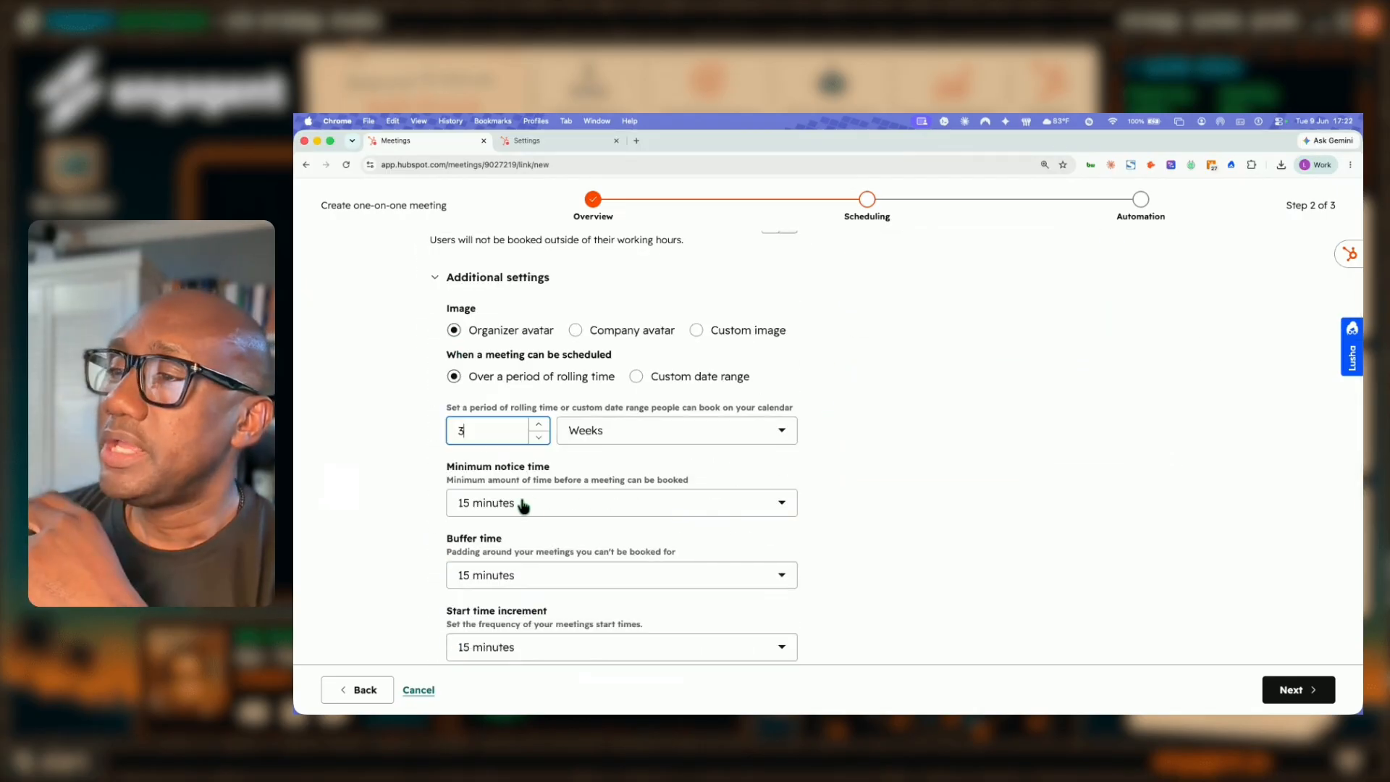
{"action": "scroll", "coordinate": [571, 513], "scroll_direction": "down", "scroll_amount": 2}
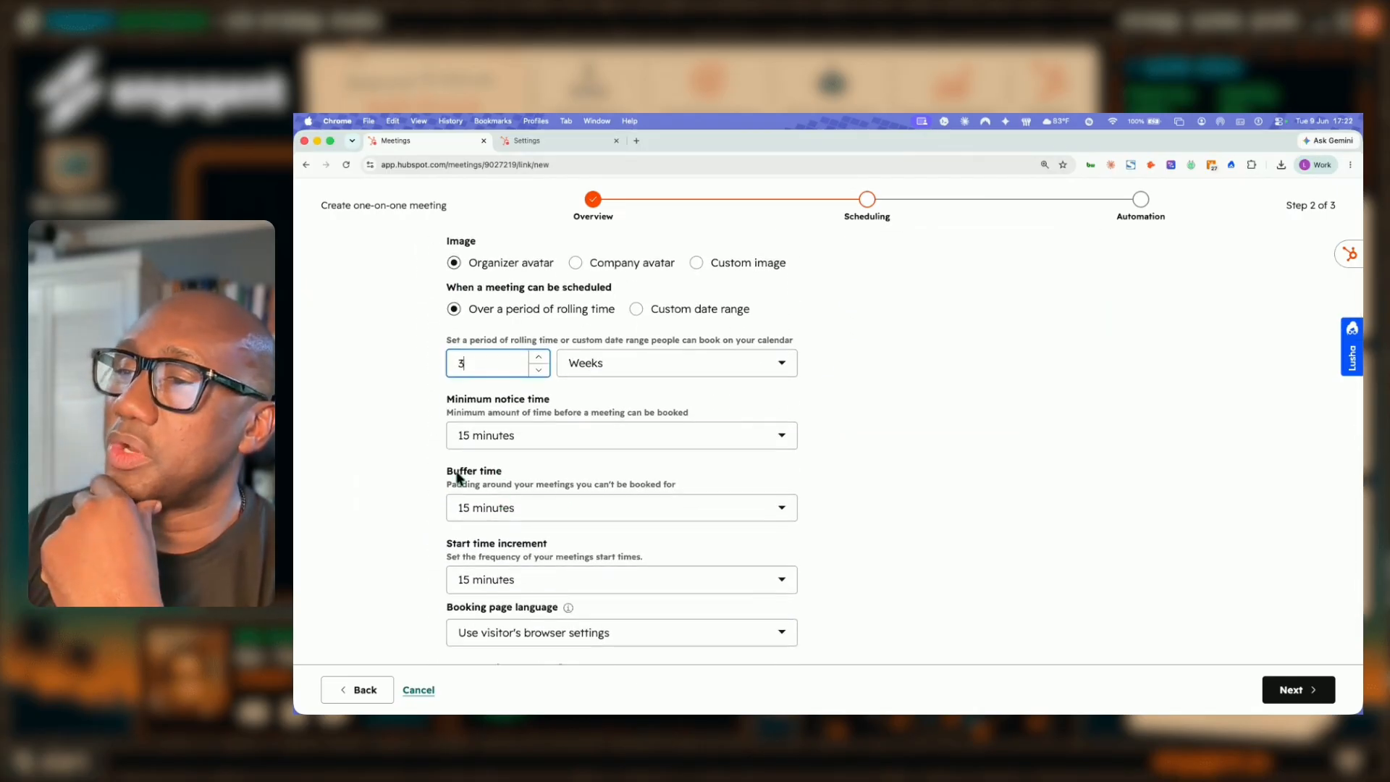
{"action": "left_click", "coordinate": [496, 449]}
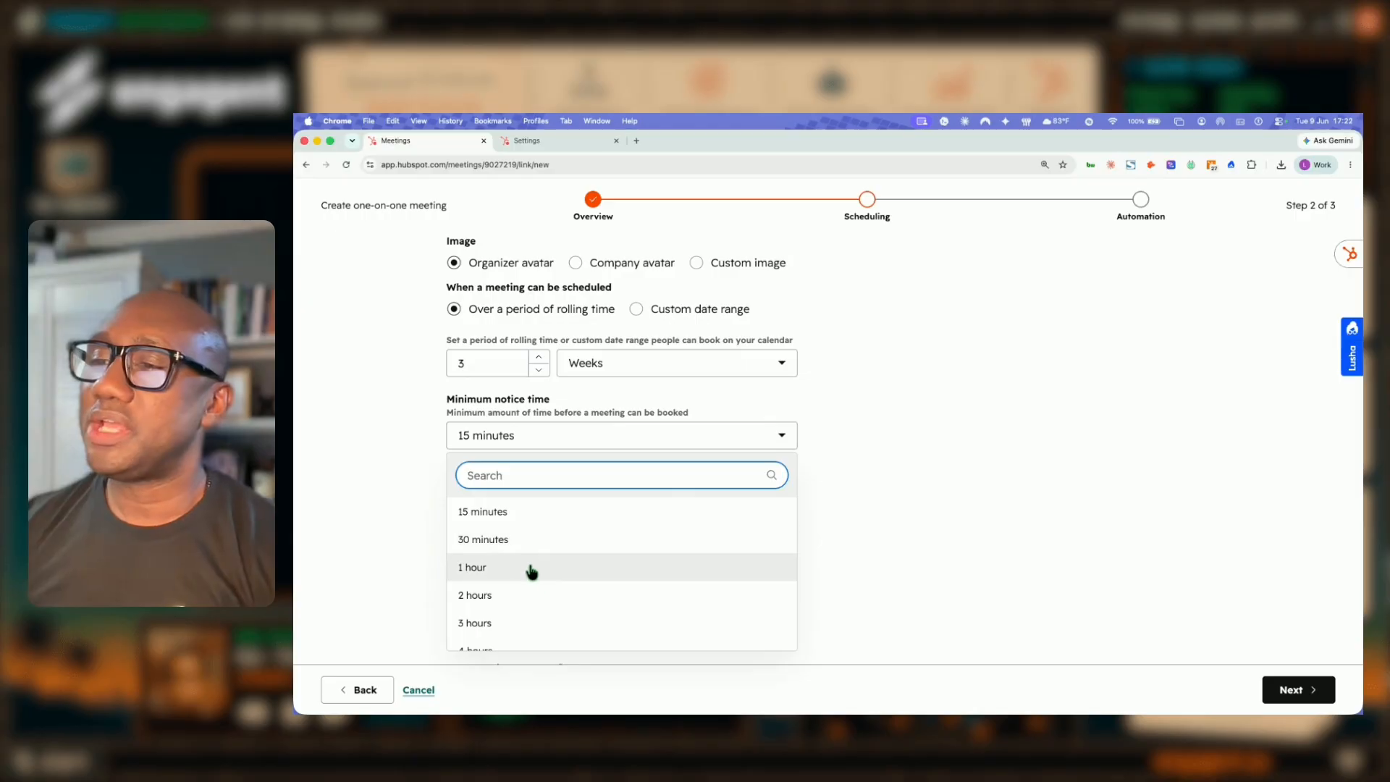
{"action": "scroll", "coordinate": [526, 579], "scroll_direction": "down", "scroll_amount": 3}
{"action": "scroll", "coordinate": [524, 584], "scroll_direction": "down", "scroll_amount": 3}
{"action": "left_click", "coordinate": [497, 542]}
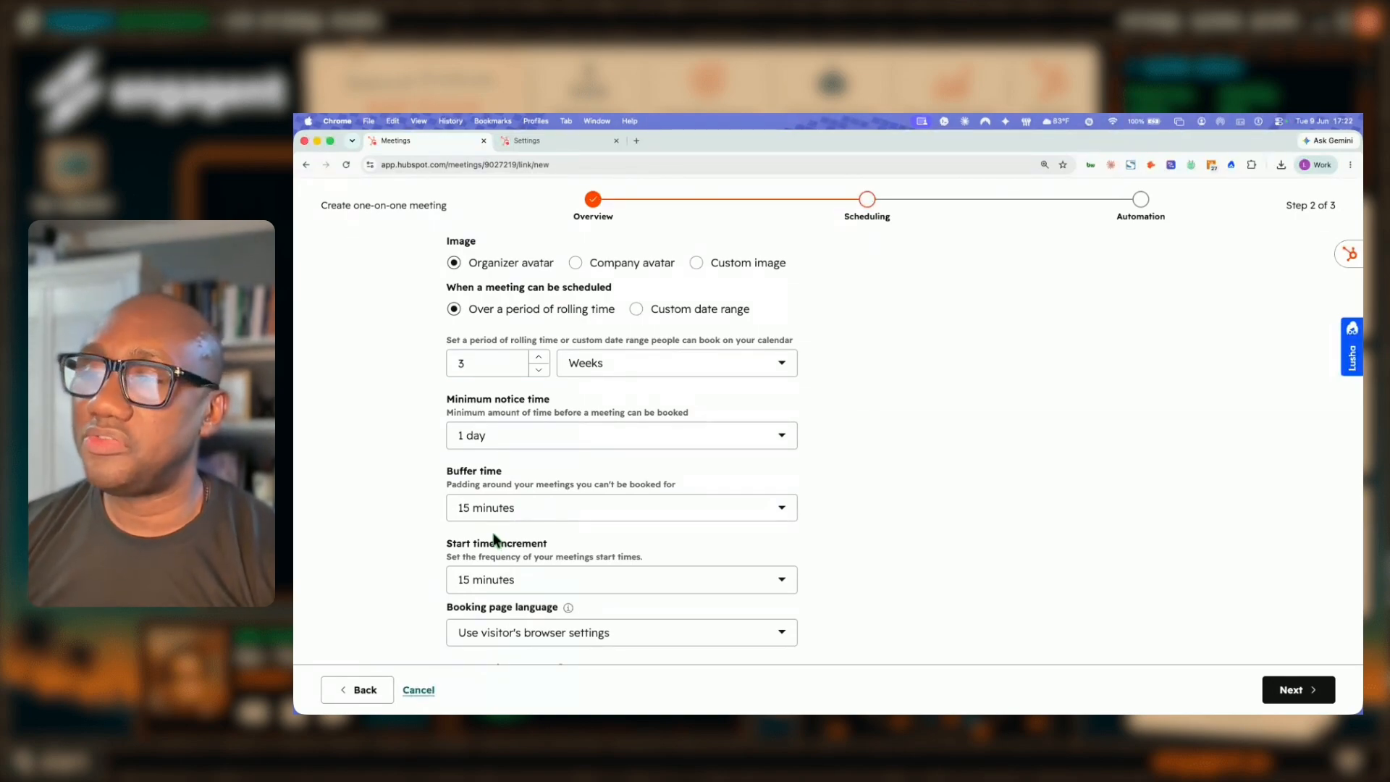
Add the contact property Brand of Vehicle to the booking form's questions and save it
{"action": "scroll", "coordinate": [490, 534], "scroll_direction": "up", "scroll_amount": 2}
{"action": "scroll", "coordinate": [489, 533], "scroll_direction": "down", "scroll_amount": 5}
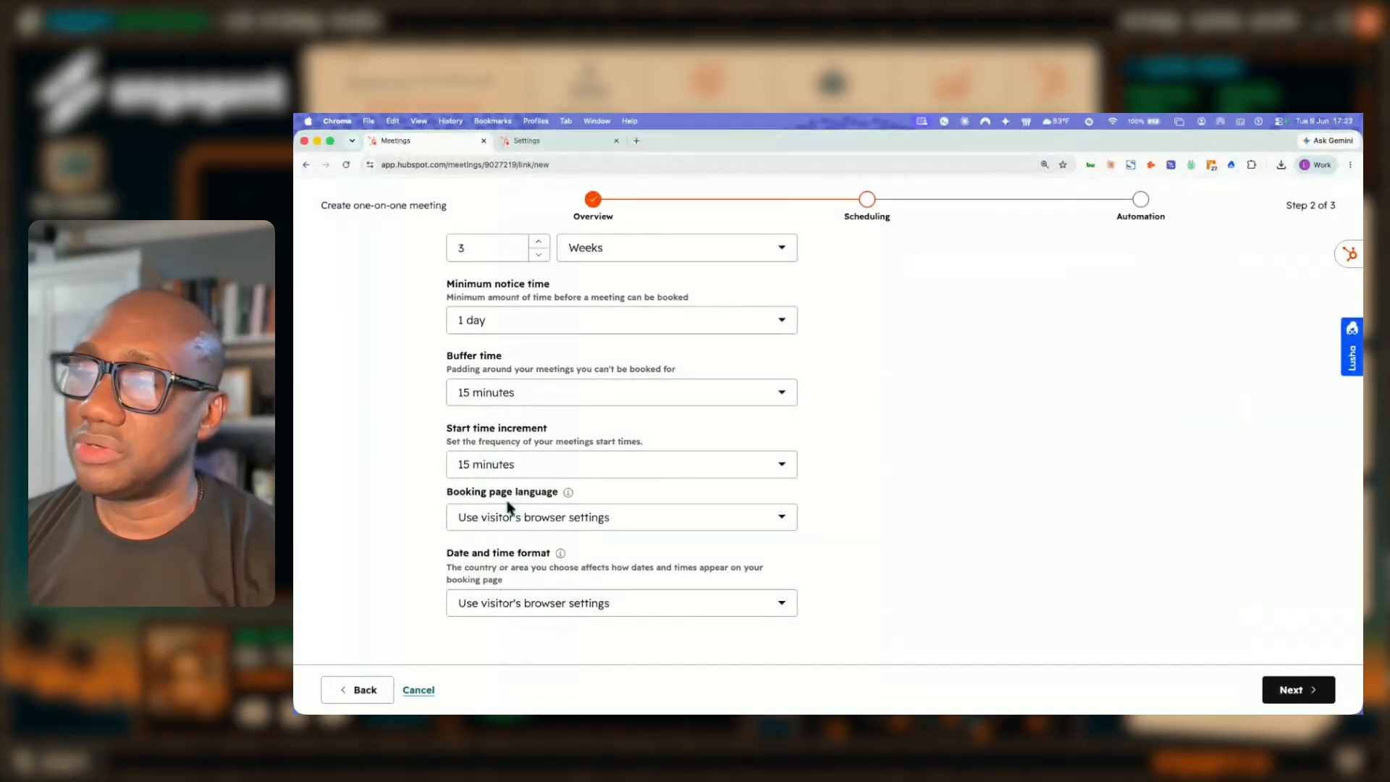
{"action": "scroll", "coordinate": [499, 601], "scroll_direction": "up", "scroll_amount": 8}
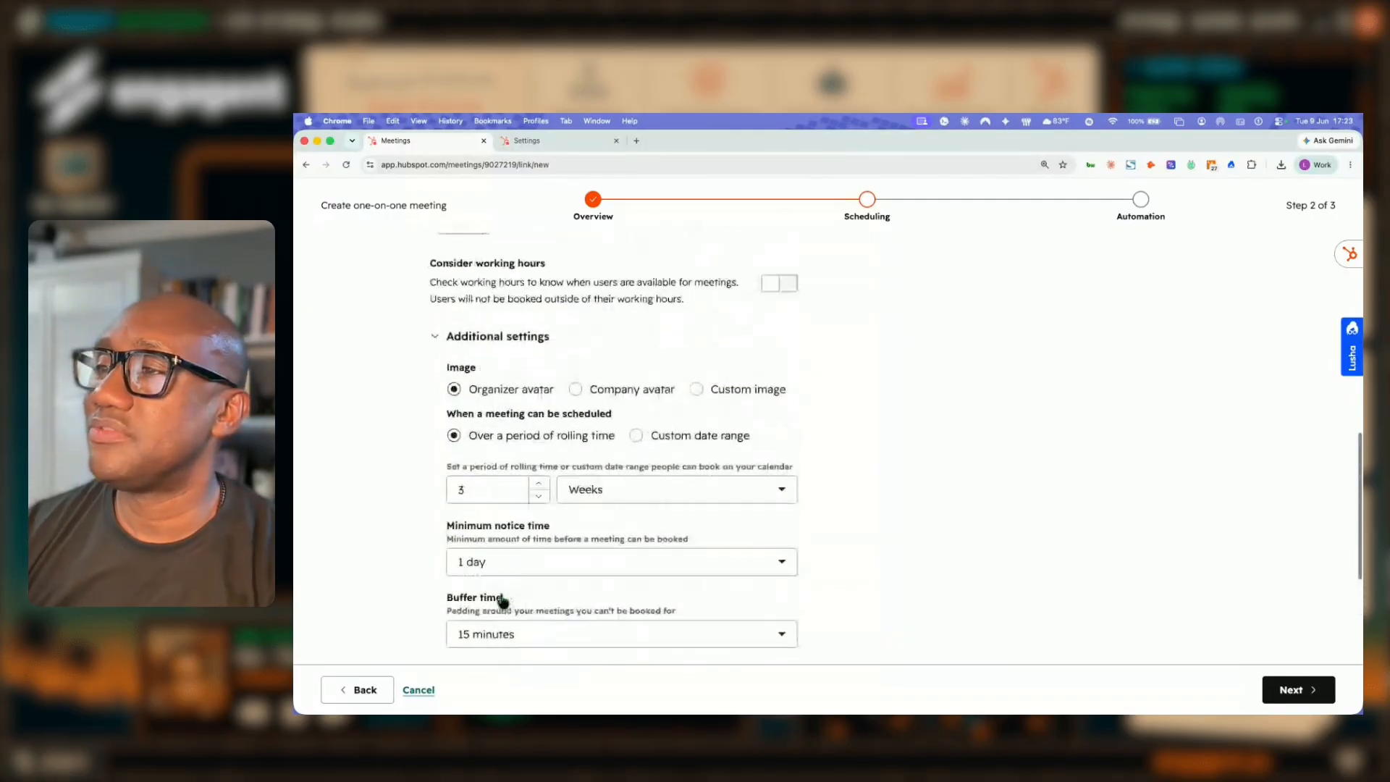
{"action": "scroll", "coordinate": [502, 601], "scroll_direction": "up", "scroll_amount": 3}
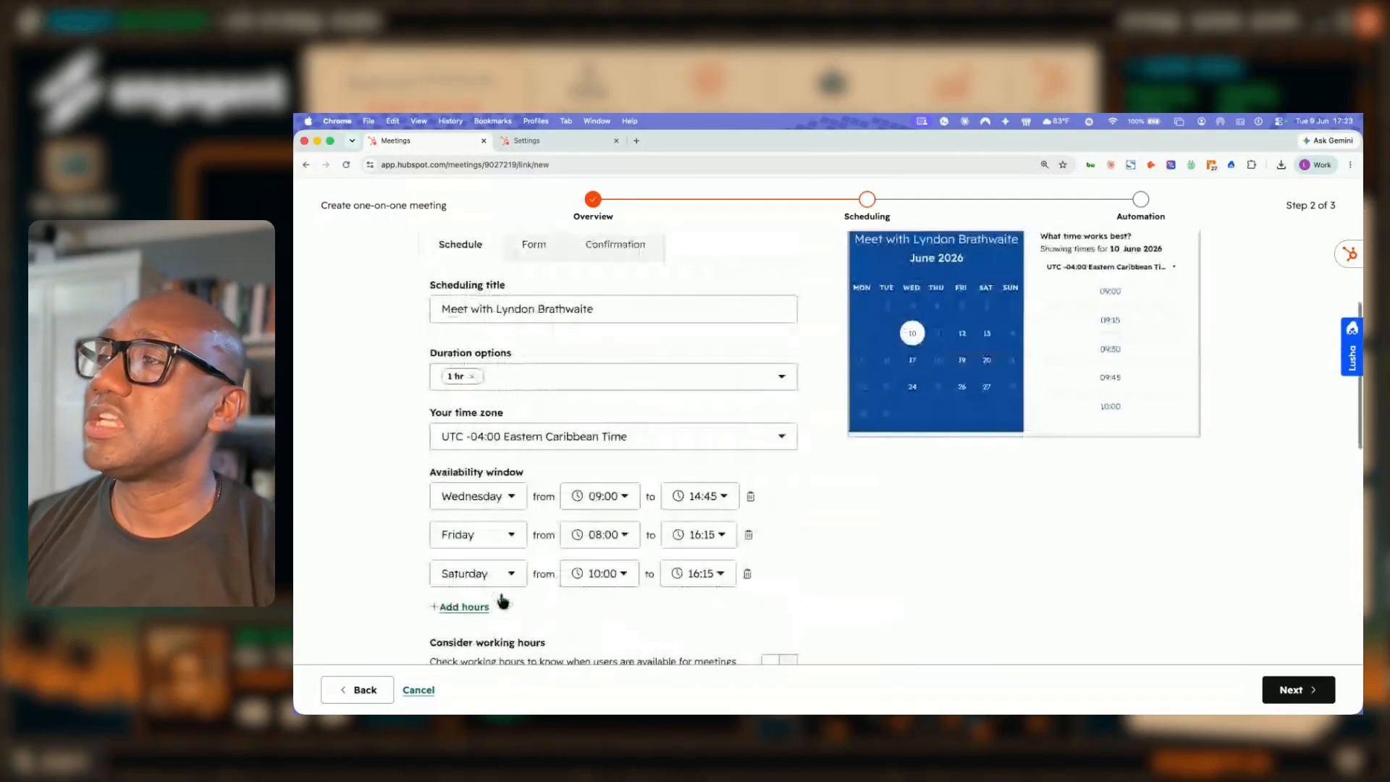
{"action": "left_click", "coordinate": [539, 270]}
{"action": "scroll", "coordinate": [520, 475], "scroll_direction": "down", "scroll_amount": 2}
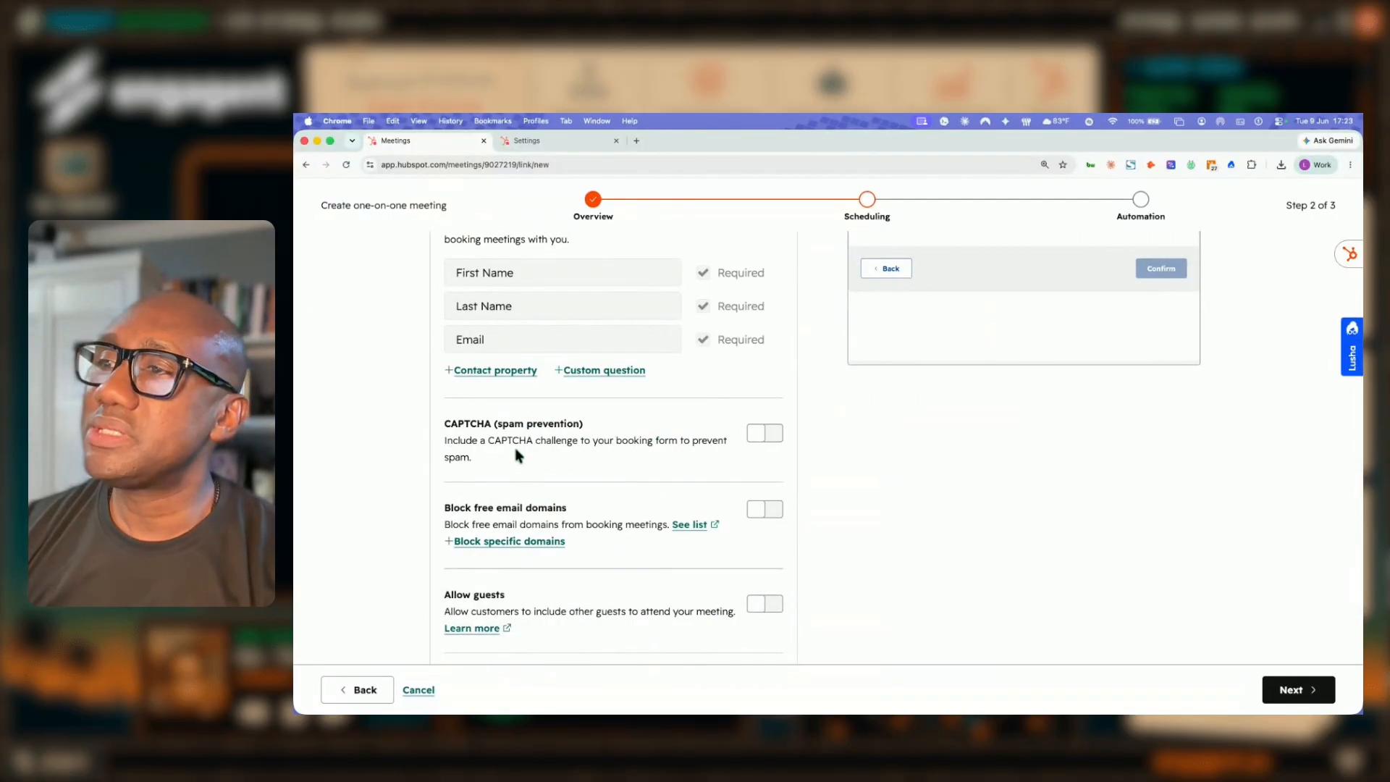
{"action": "scroll", "coordinate": [510, 434], "scroll_direction": "up", "scroll_amount": 1}
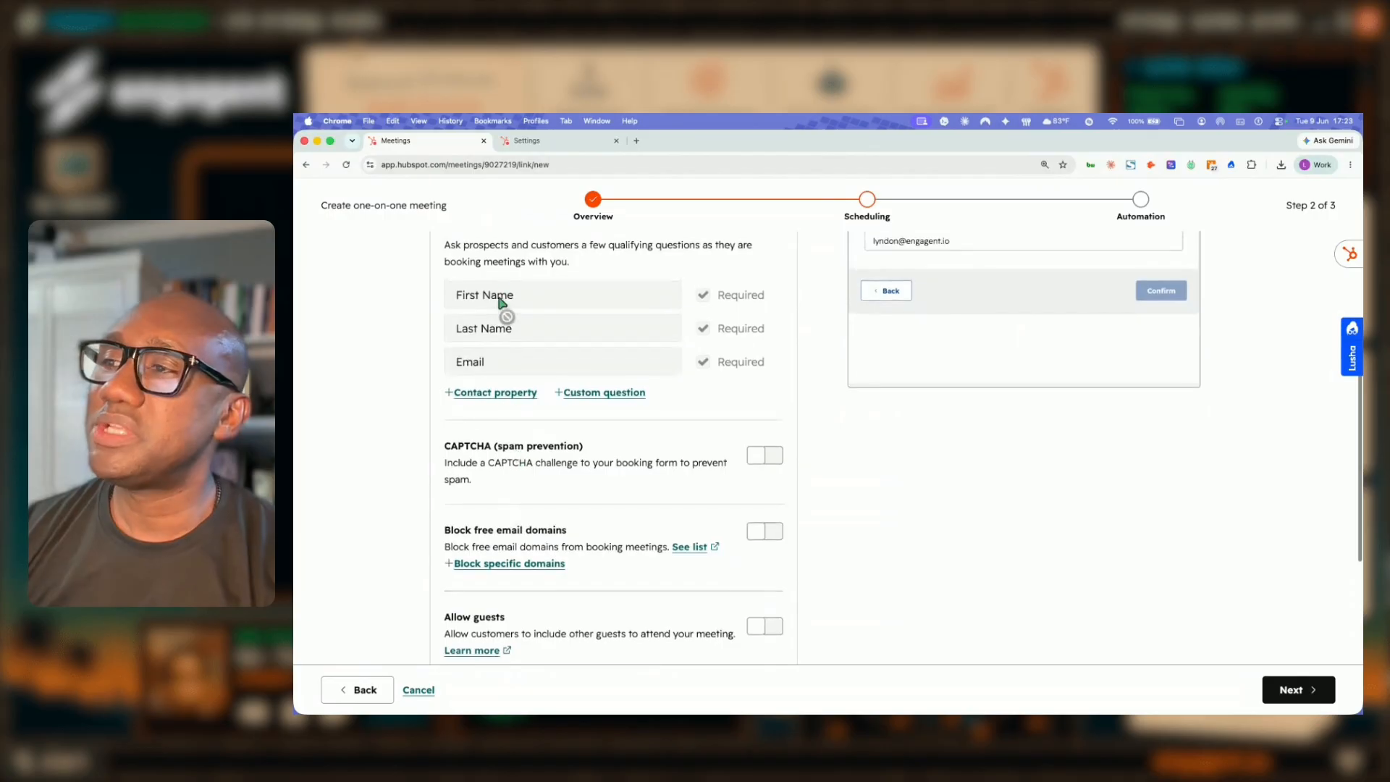
{"action": "left_click", "coordinate": [503, 395]}
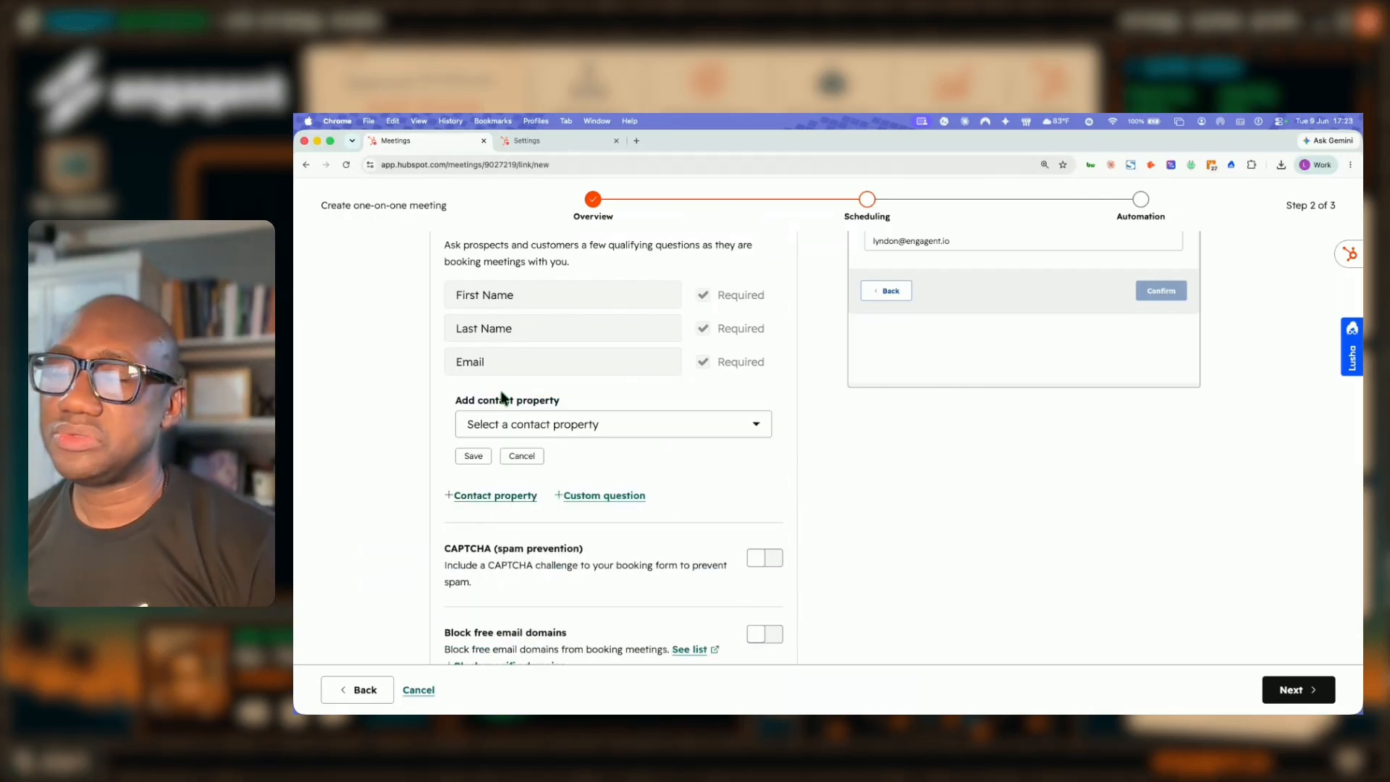
{"action": "left_click", "coordinate": [526, 427]}
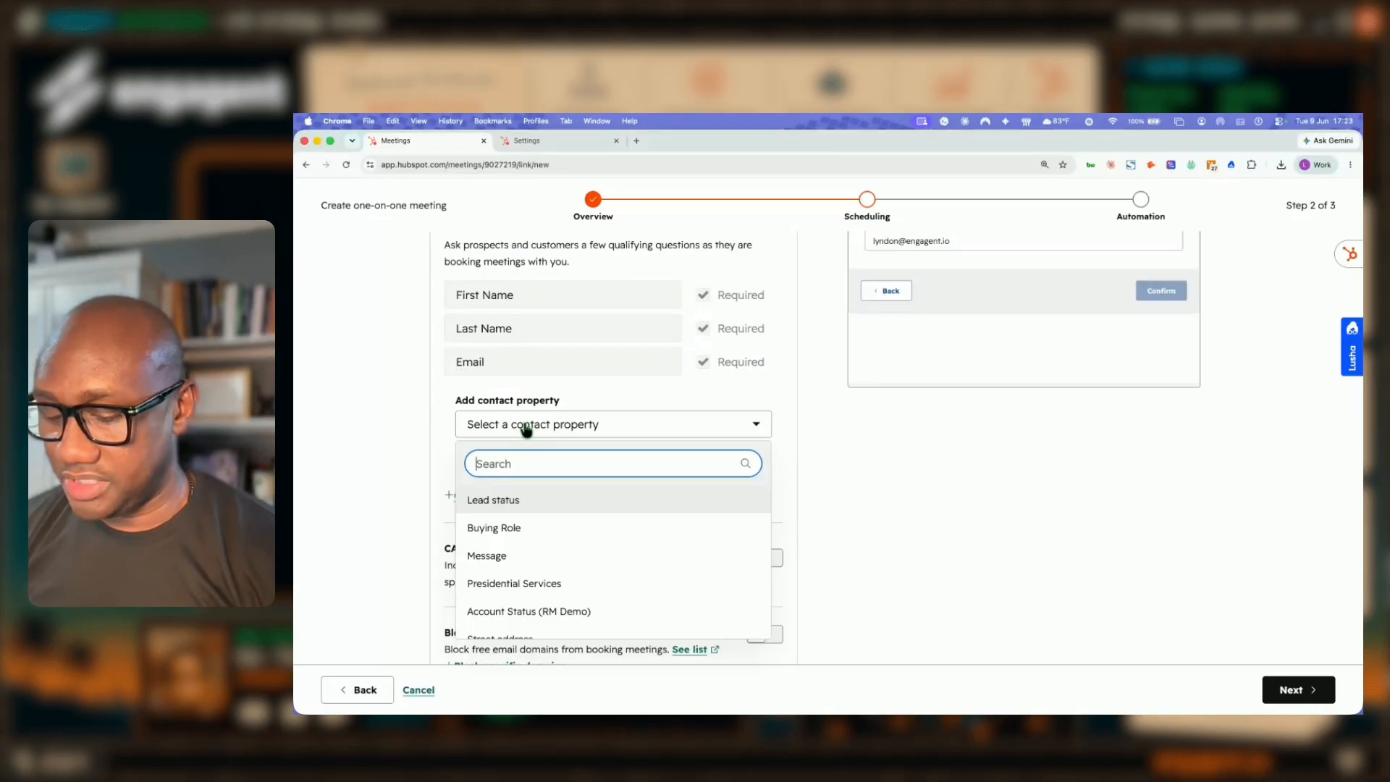
{"action": "type", "text": "veh"}
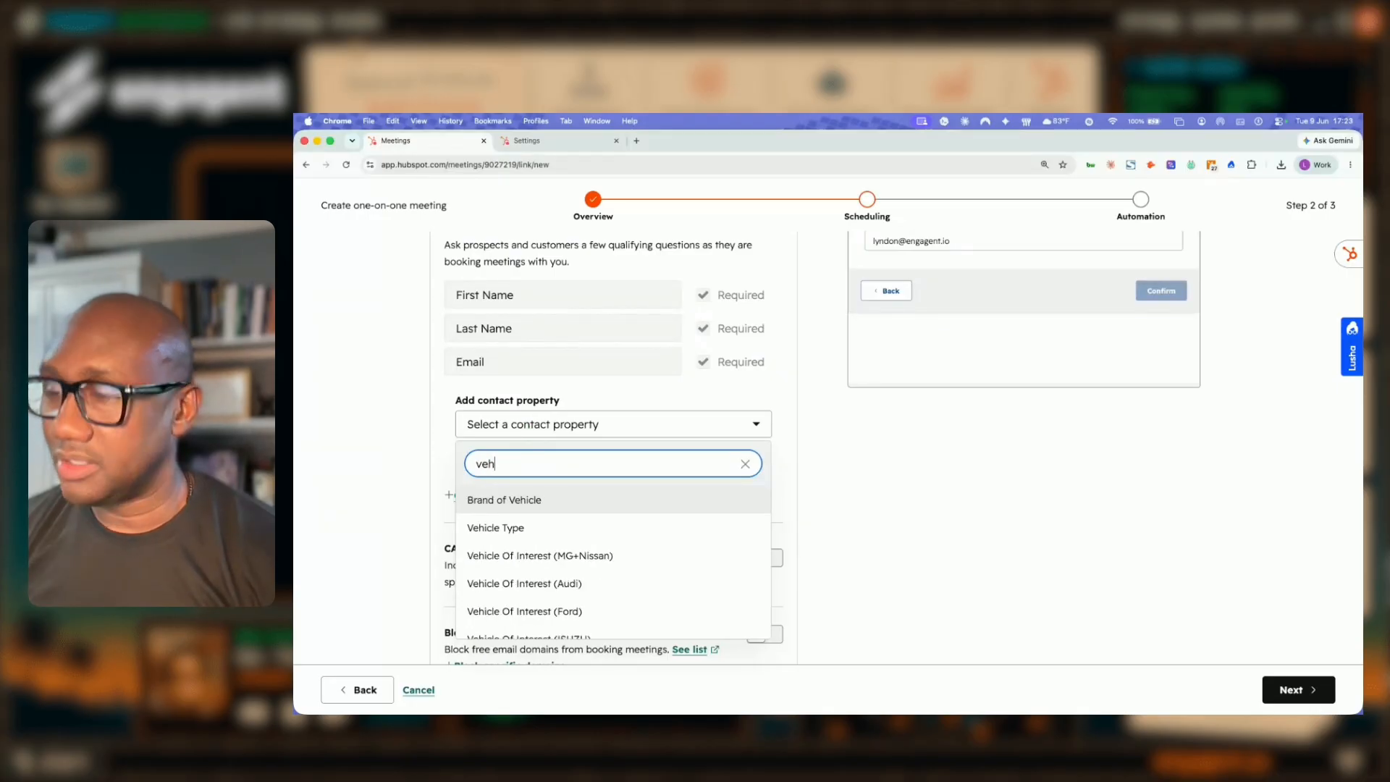
{"action": "left_click", "coordinate": [513, 506]}
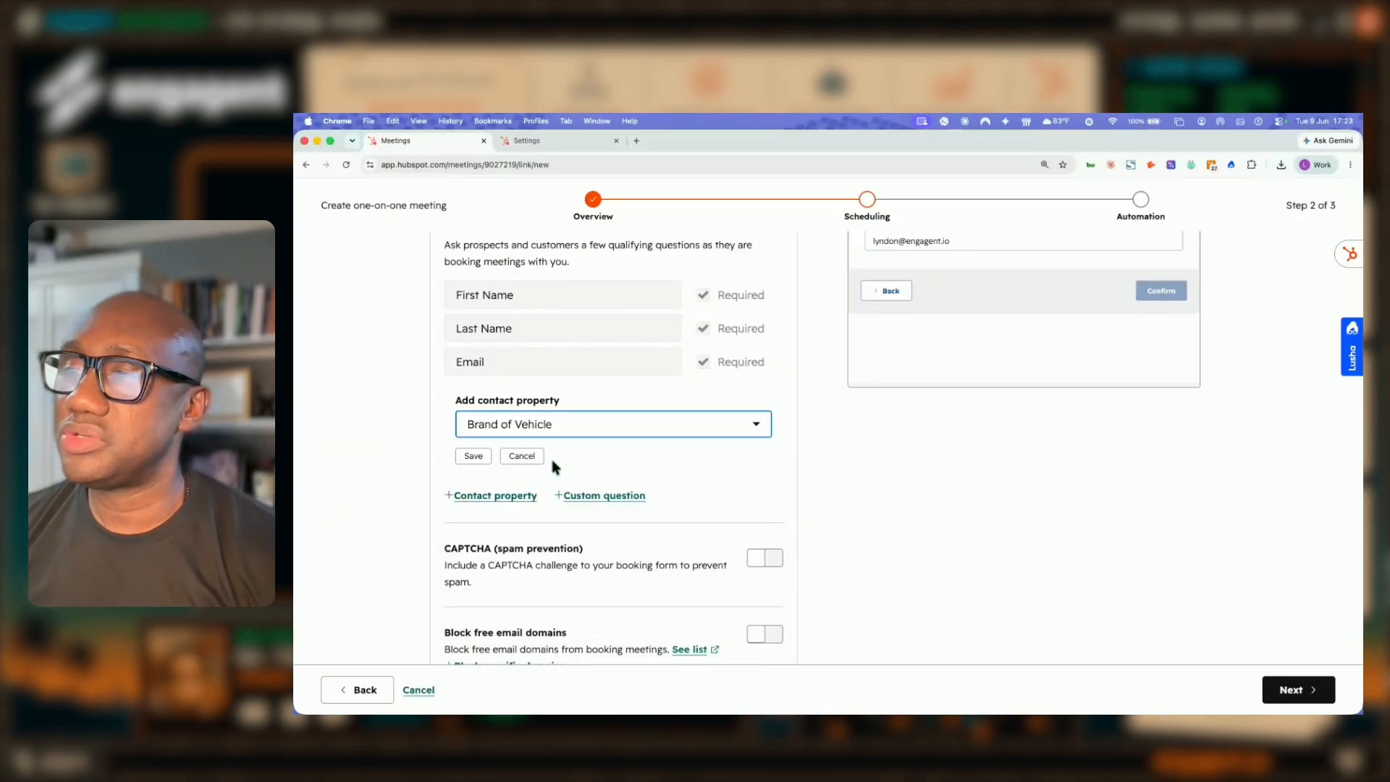
{"action": "left_click", "coordinate": [475, 462]}
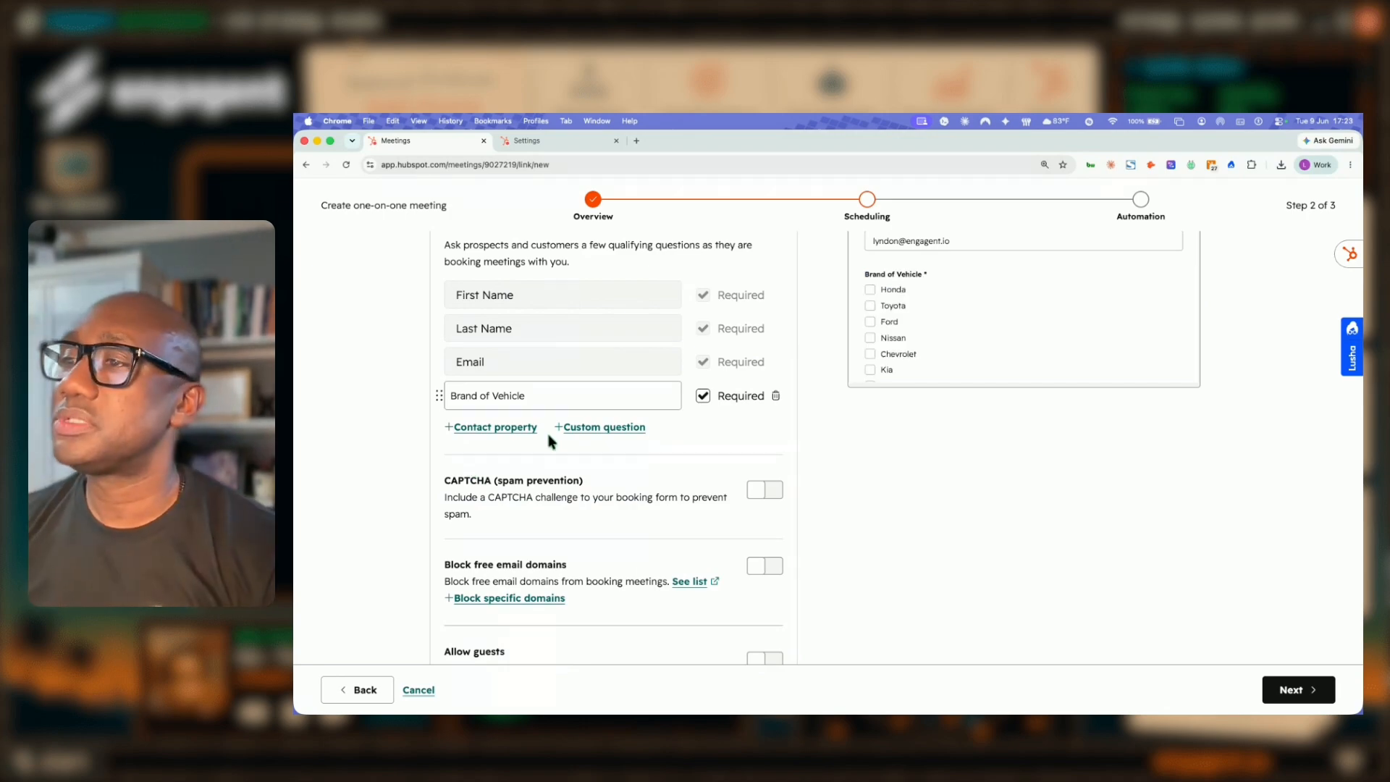
Add and save the custom form question "What is something you will like to achieve from this meeting."
{"action": "left_click", "coordinate": [604, 427]}
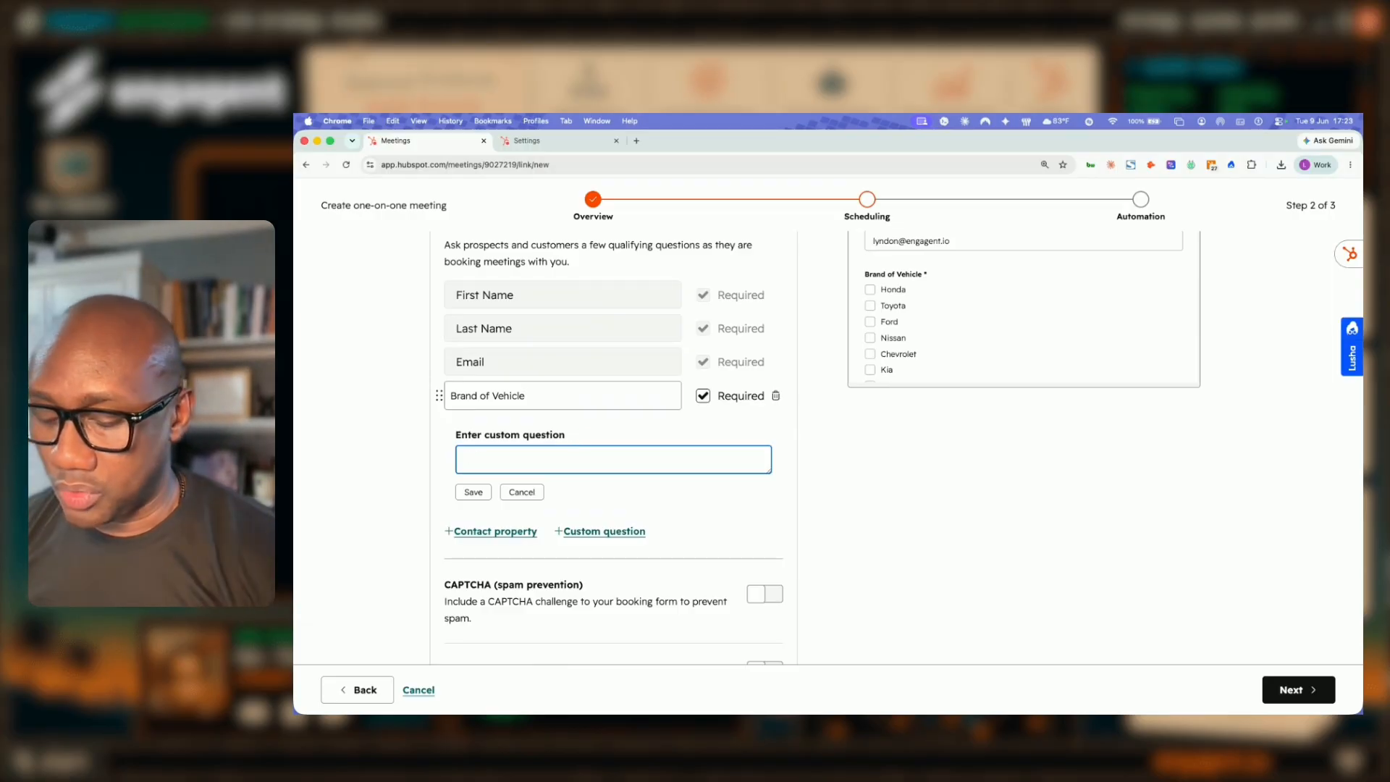
{"action": "type", "text": "What is somethign y"}
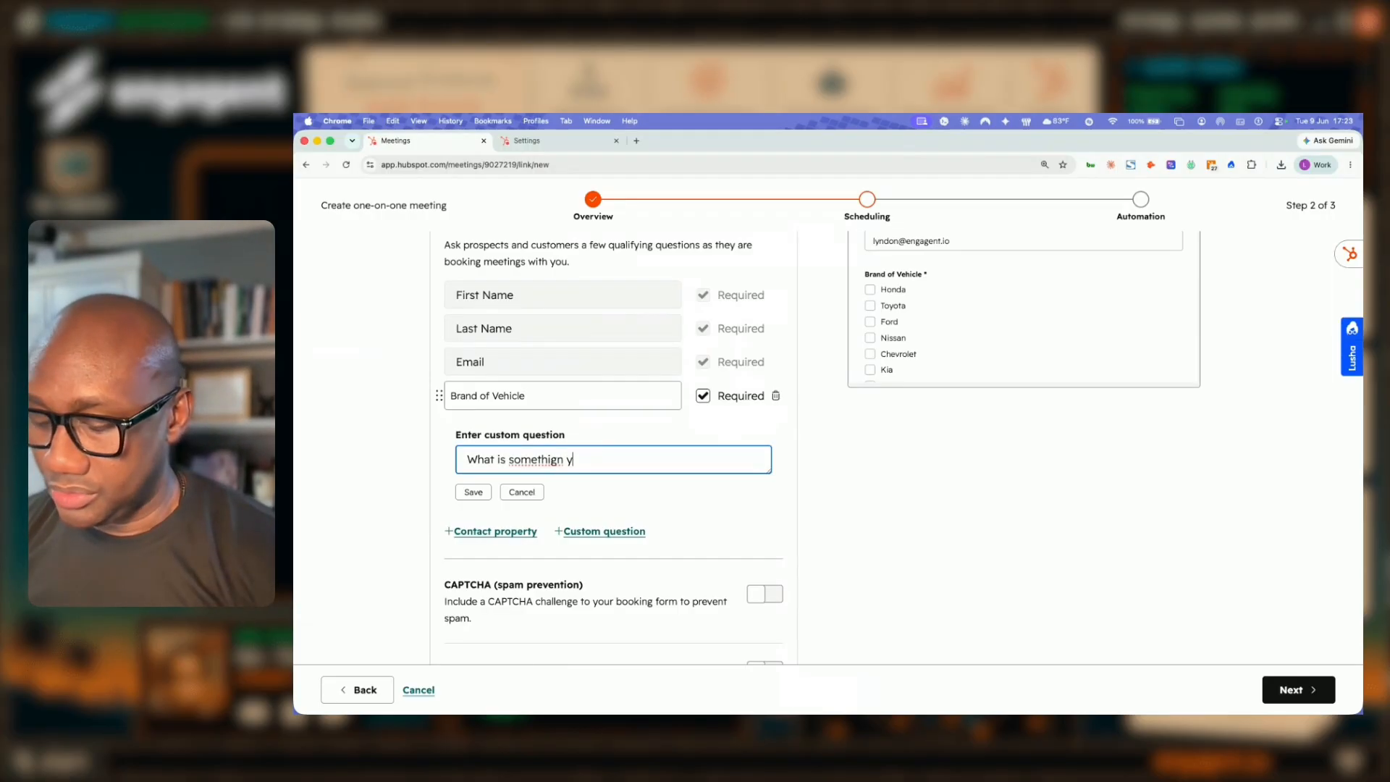
{"action": "type", "text": "ou will like to a"}
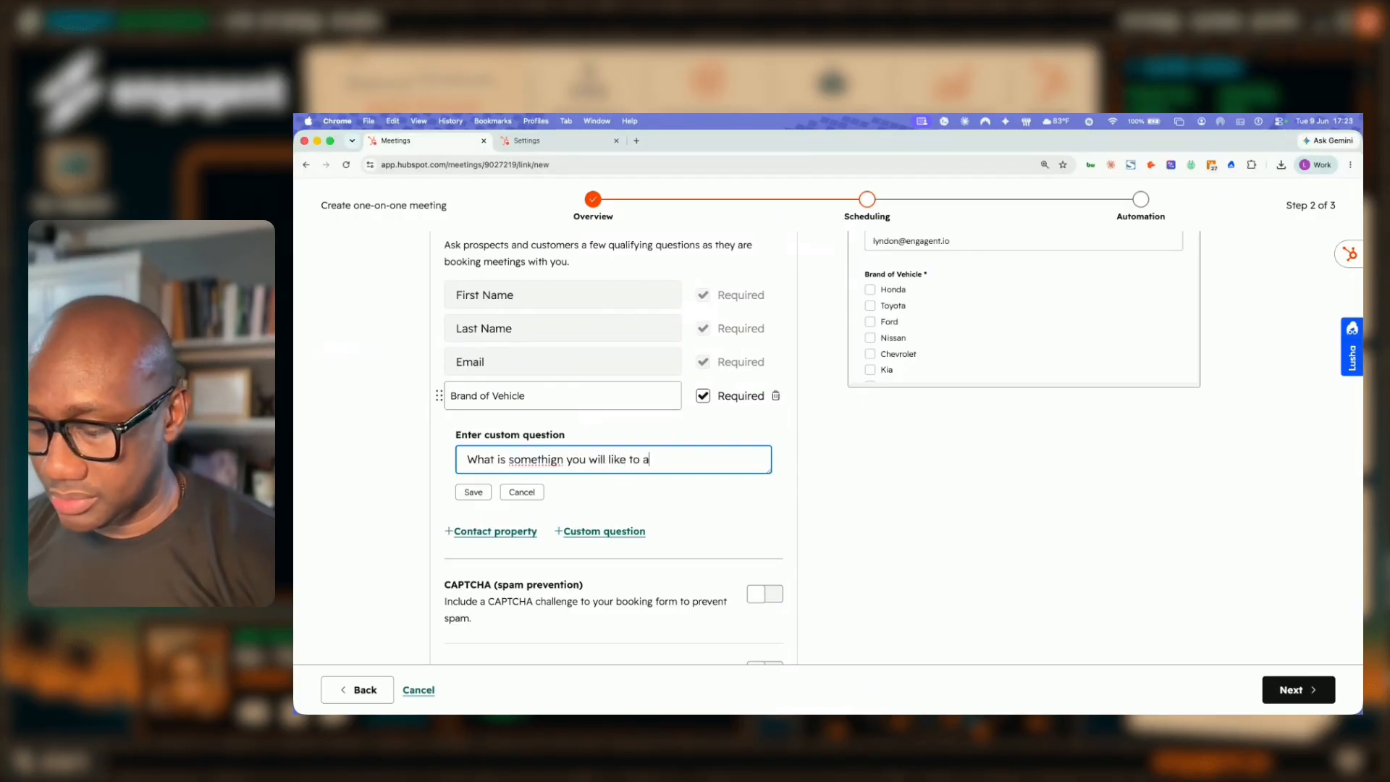
{"action": "type", "text": "chieve from this "}
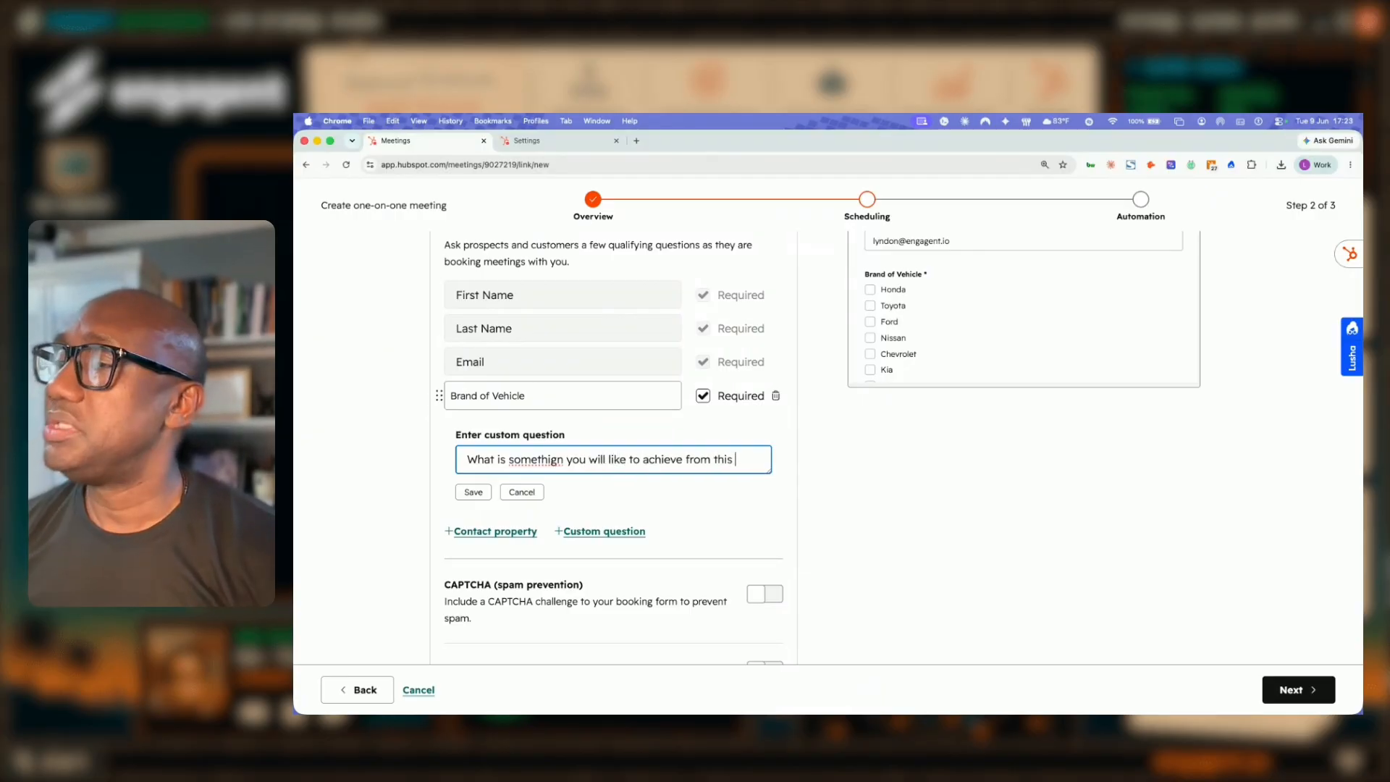
{"action": "type", "text": "meeting."}
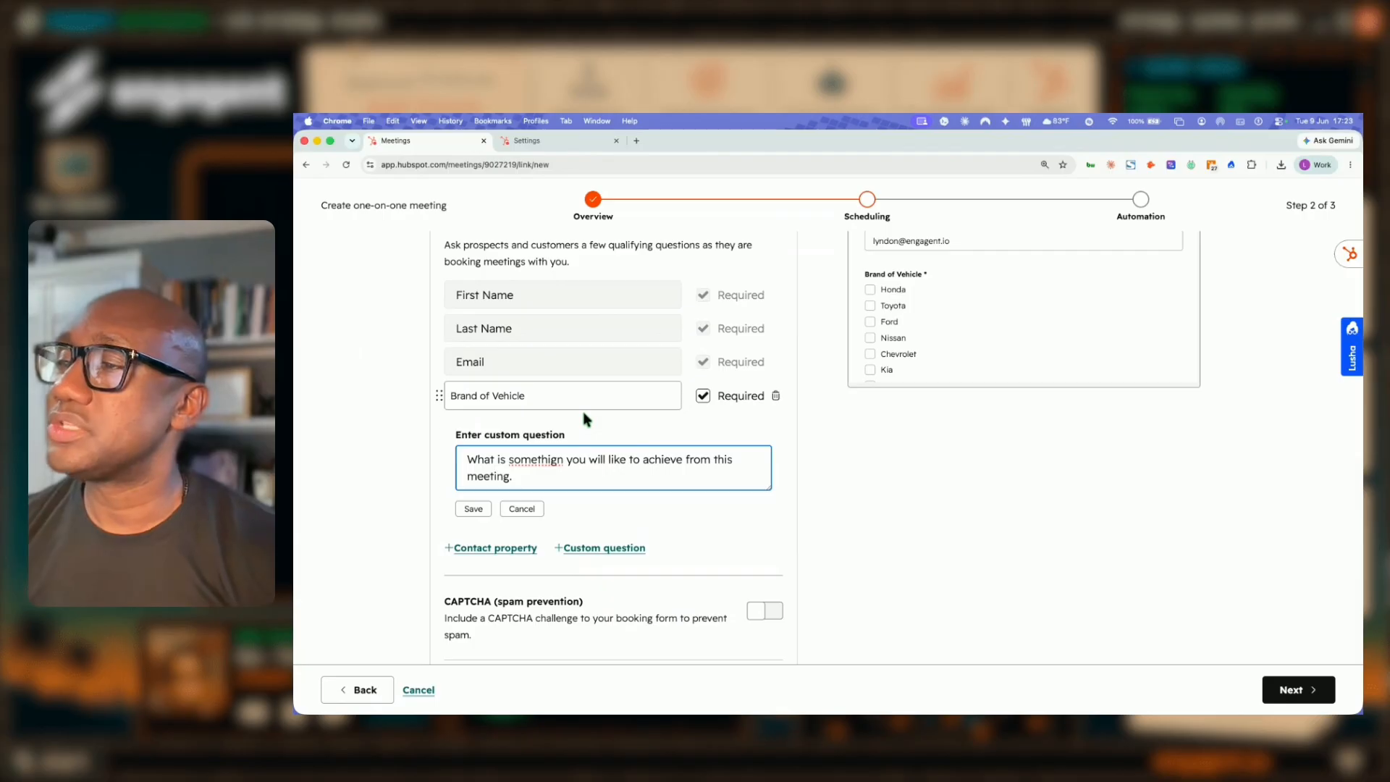
{"action": "left_click", "coordinate": [563, 459]}
{"action": "key", "text": "BackSpace"}
{"action": "key", "text": "BackSpace"}
{"action": "type", "text": "ng"}
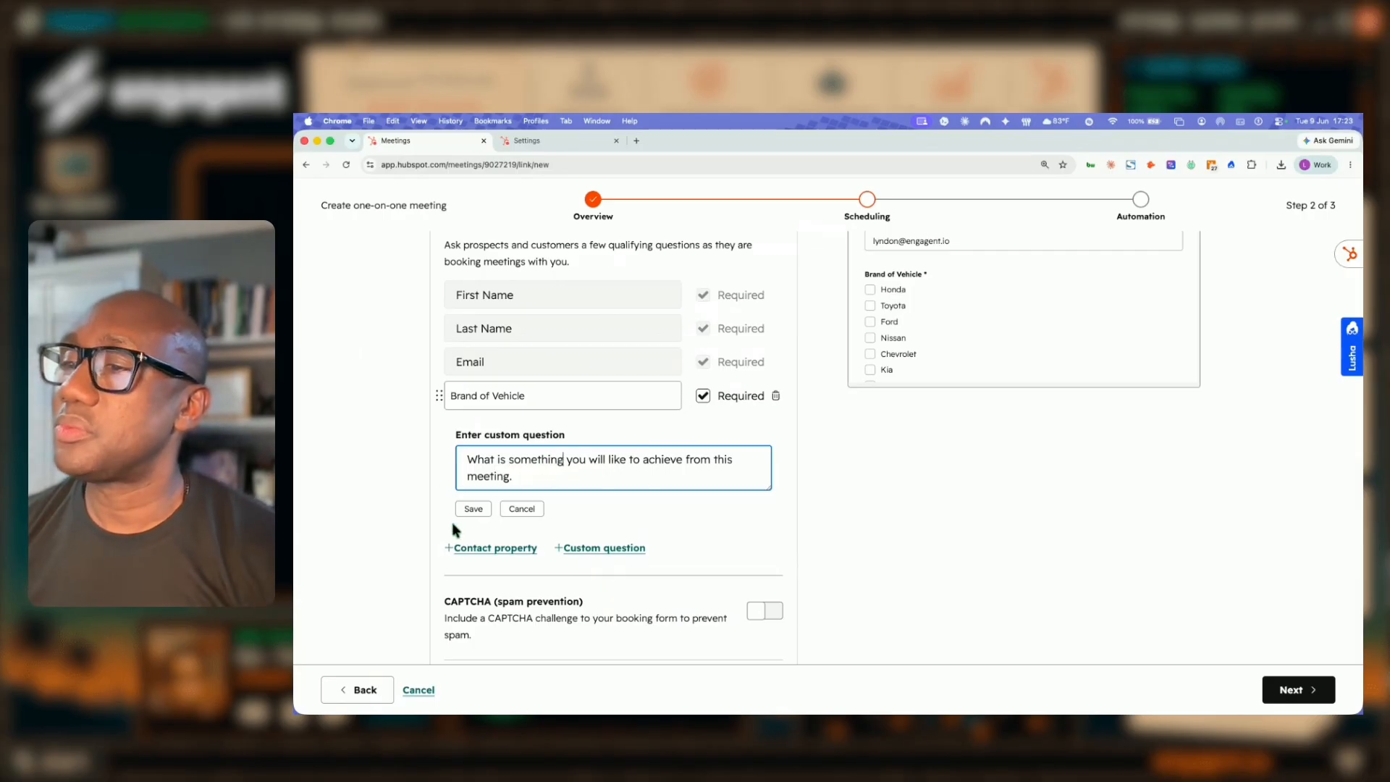
{"action": "left_click", "coordinate": [473, 508]}
{"action": "scroll", "coordinate": [964, 323], "scroll_direction": "down", "scroll_amount": 5}
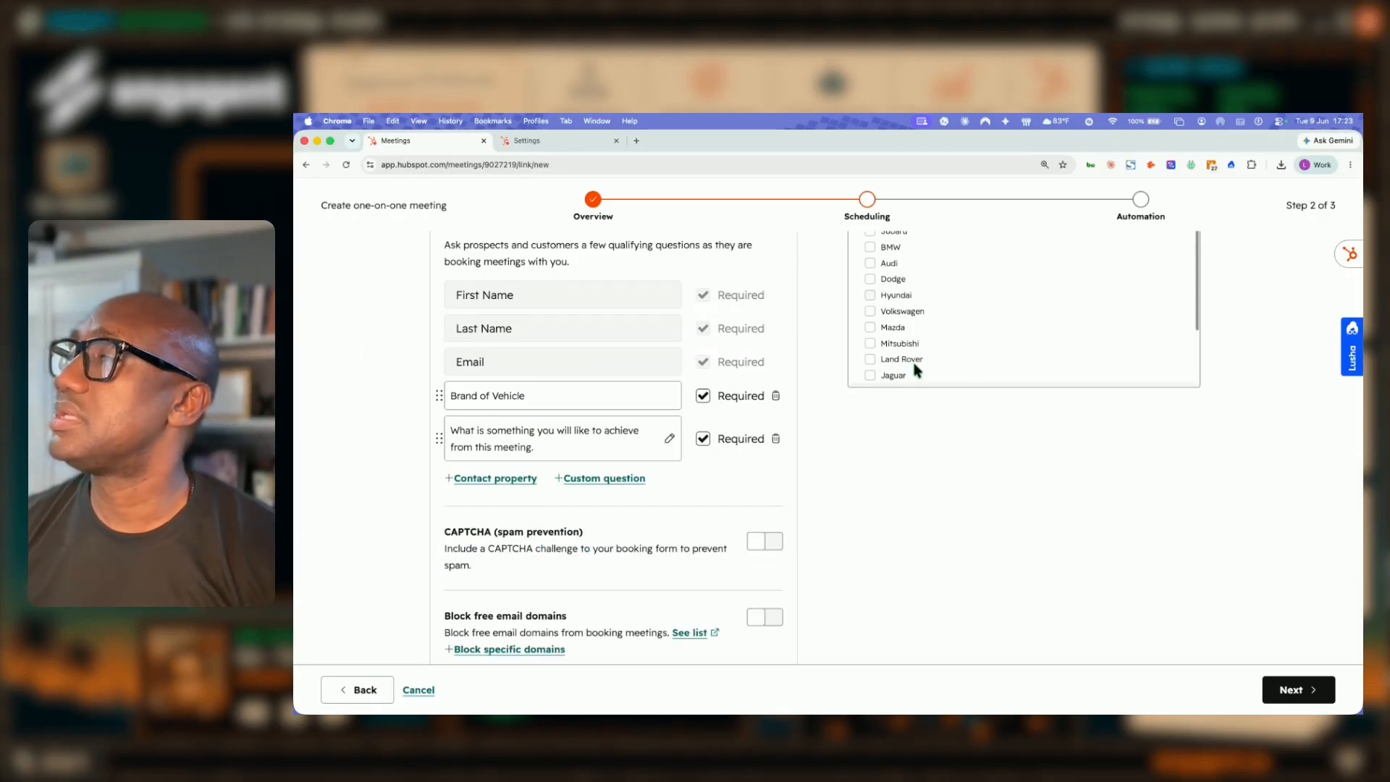
{"action": "scroll", "coordinate": [917, 371], "scroll_direction": "down", "scroll_amount": 5}
{"action": "scroll", "coordinate": [611, 467], "scroll_direction": "down", "scroll_amount": 1}
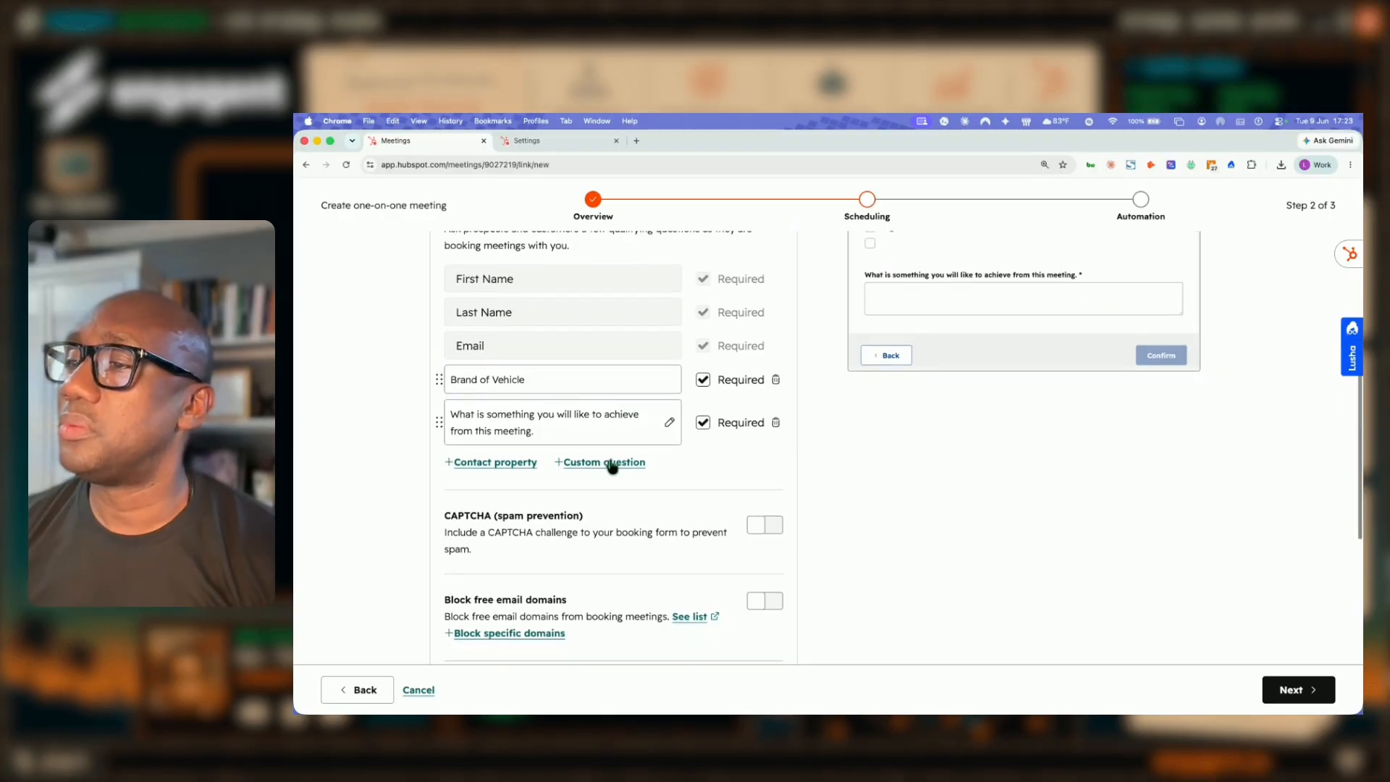
{"action": "scroll", "coordinate": [612, 467], "scroll_direction": "down", "scroll_amount": 2}
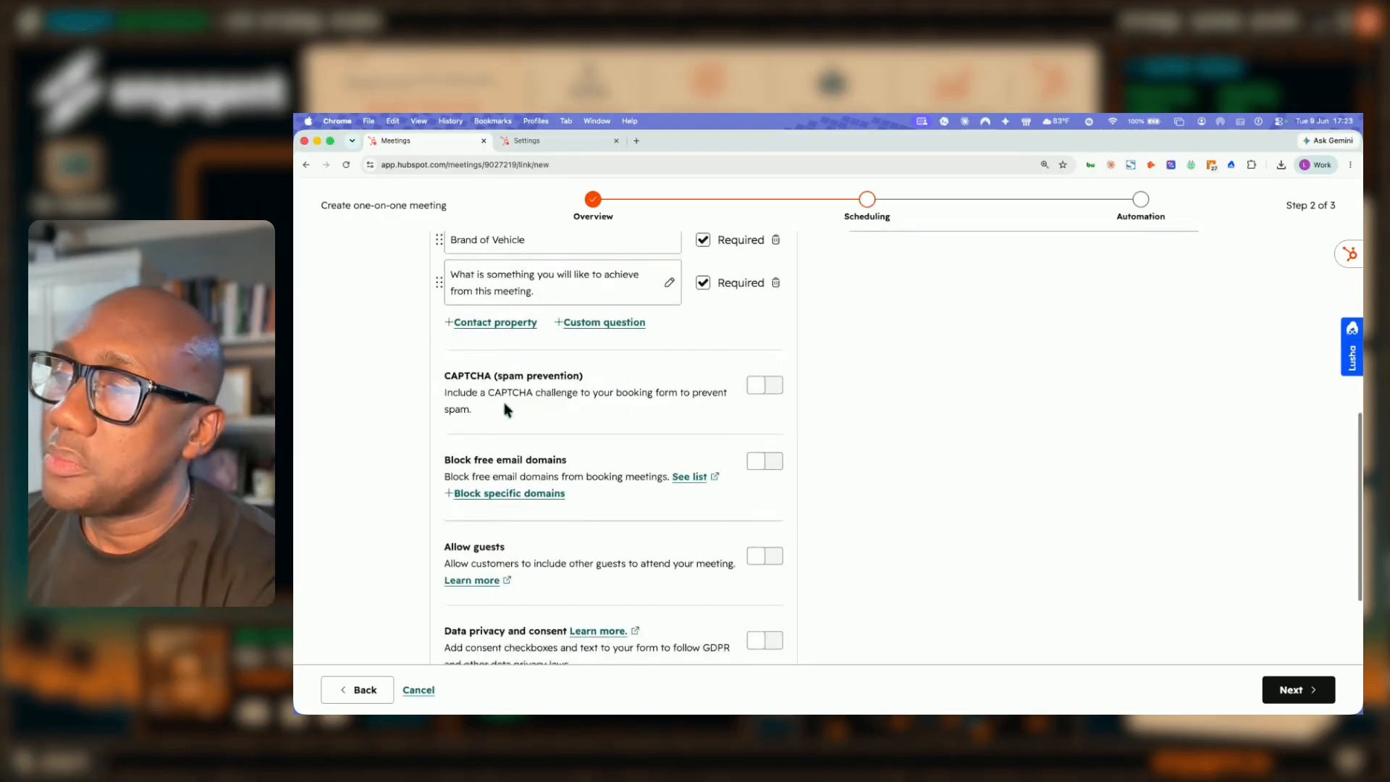
Turn on CAPTCHA spam prevention for the booking form and allow customers to include guests
{"action": "left_click", "coordinate": [763, 391]}
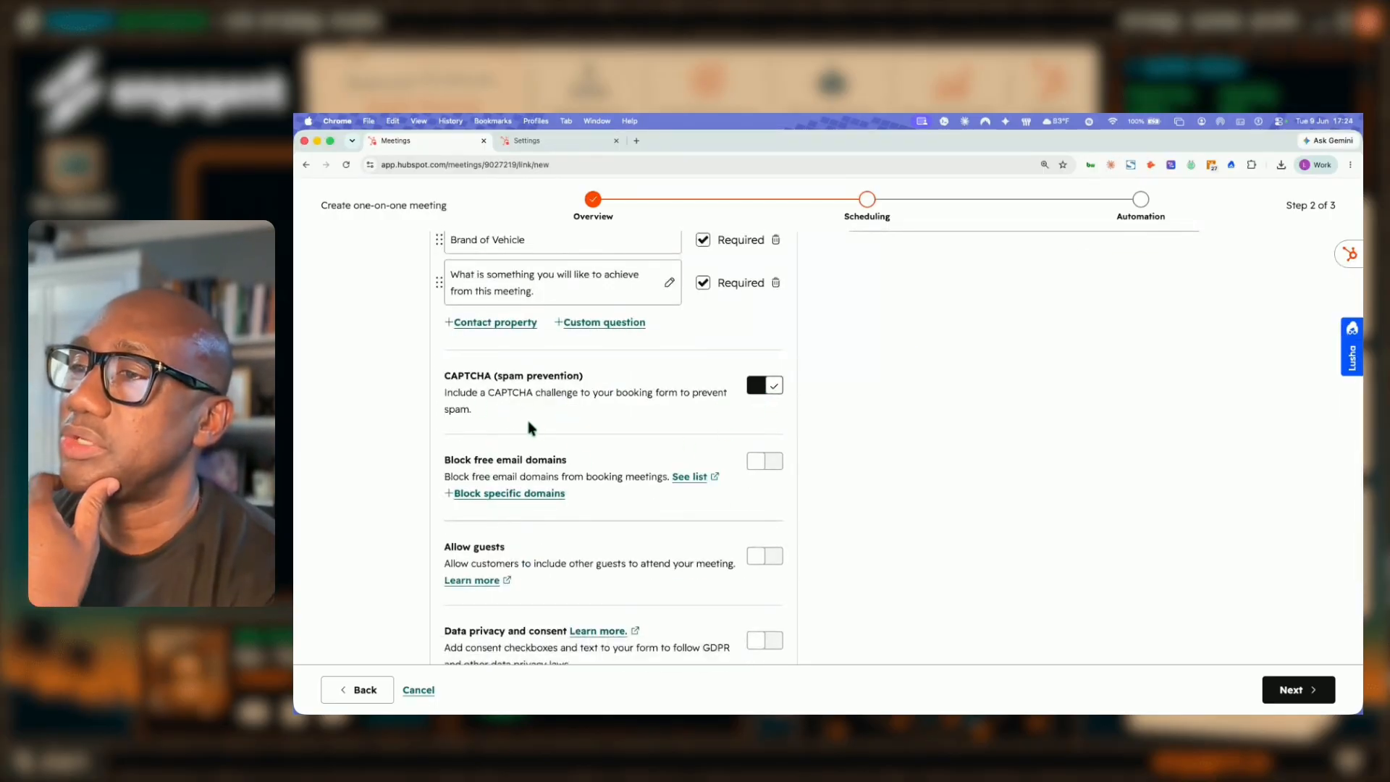
{"action": "scroll", "coordinate": [503, 406], "scroll_direction": "down", "scroll_amount": 2}
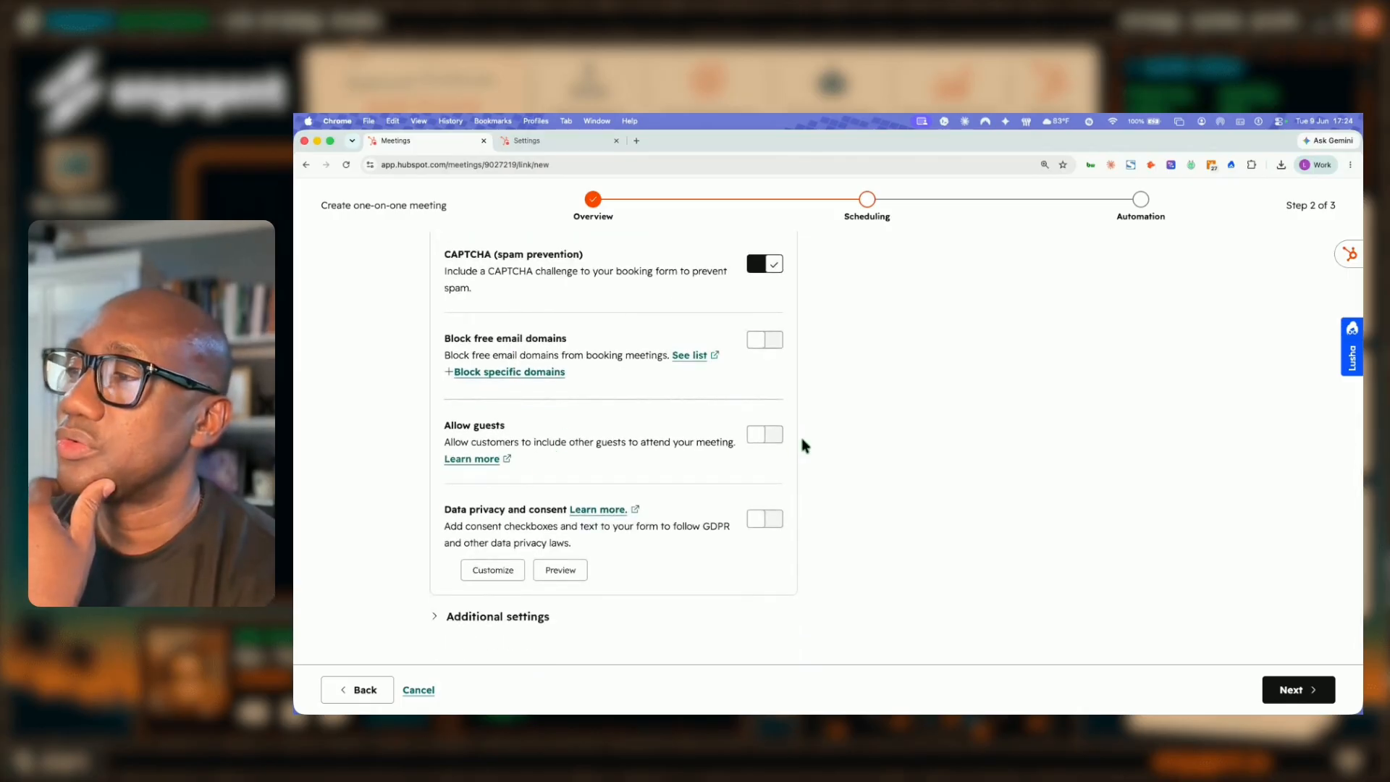
{"action": "left_click", "coordinate": [764, 437]}
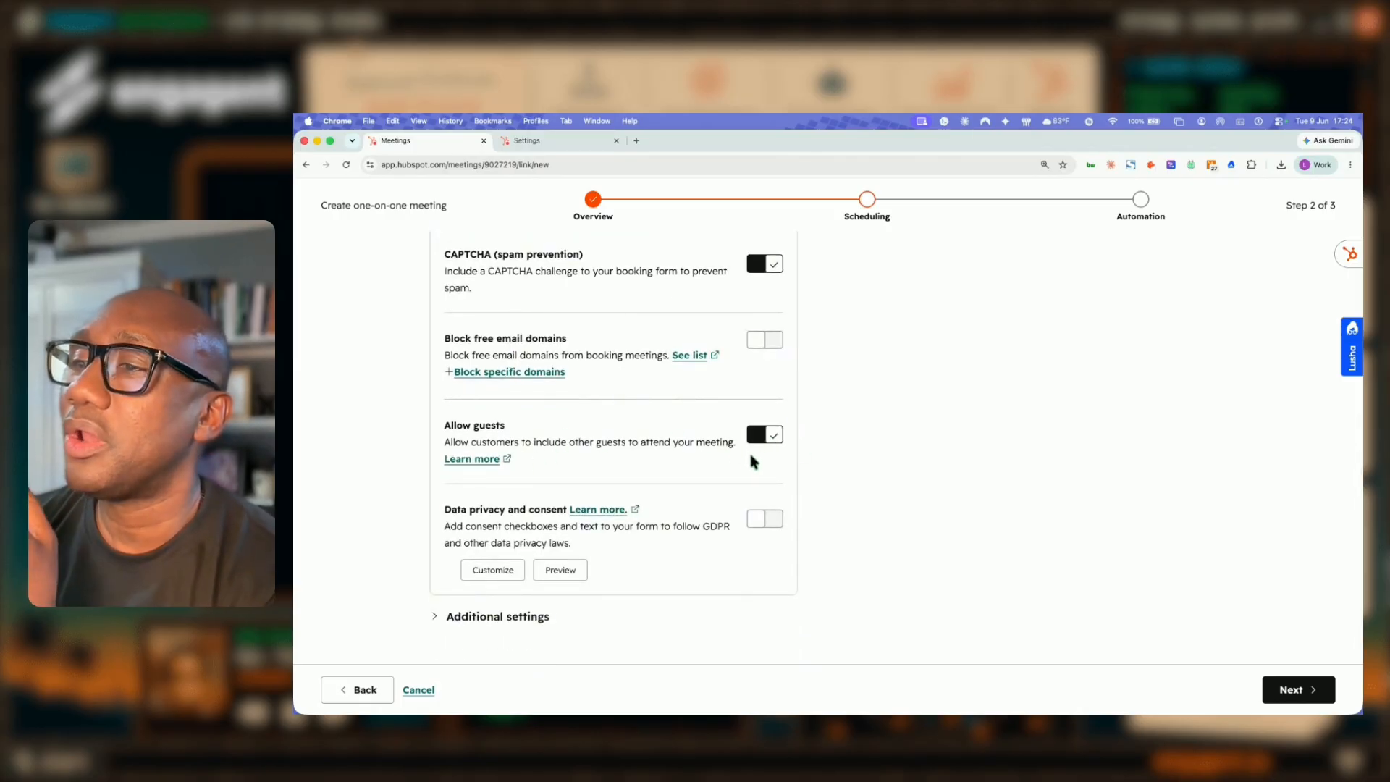
Try the data privacy and consent option on the booking form and check it in the page preview
{"action": "scroll", "coordinate": [751, 460], "scroll_direction": "down", "scroll_amount": 1}
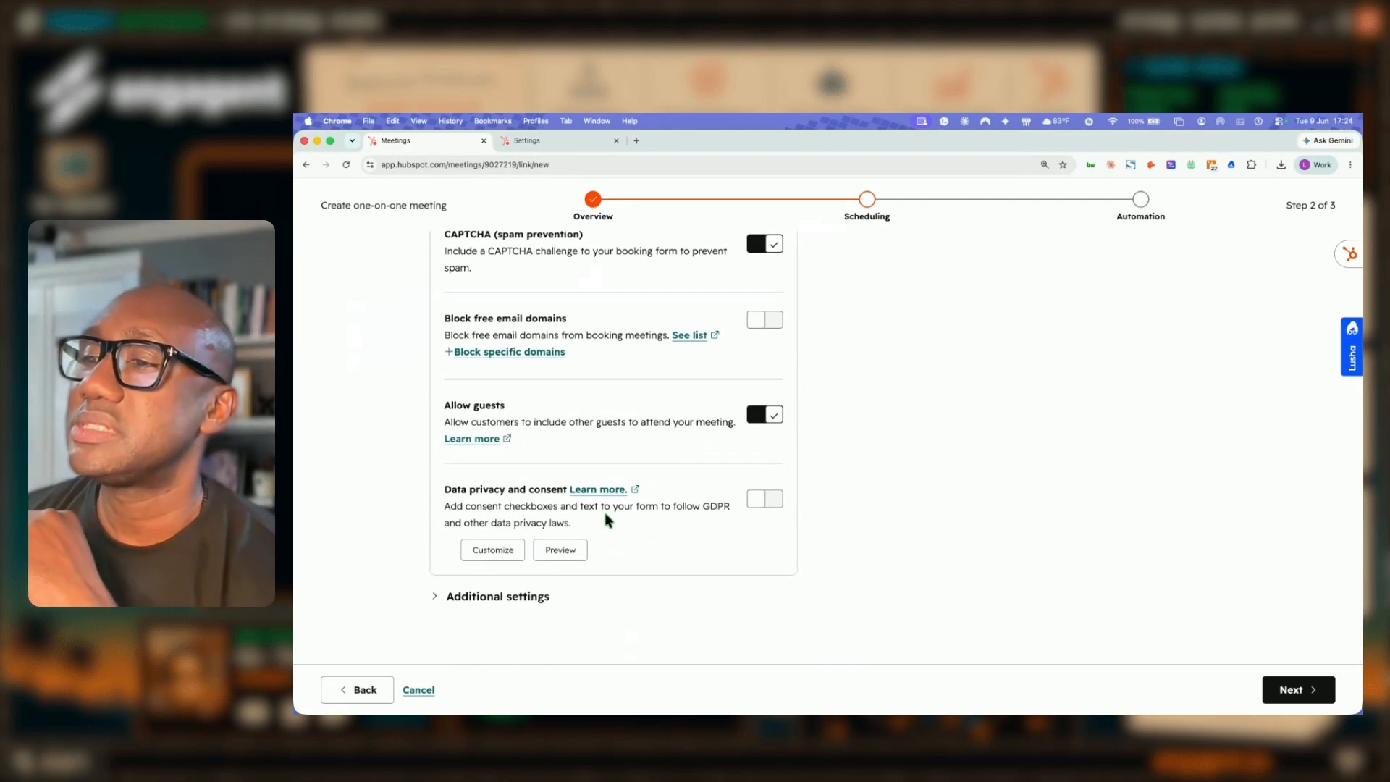
{"action": "left_click", "coordinate": [758, 503]}
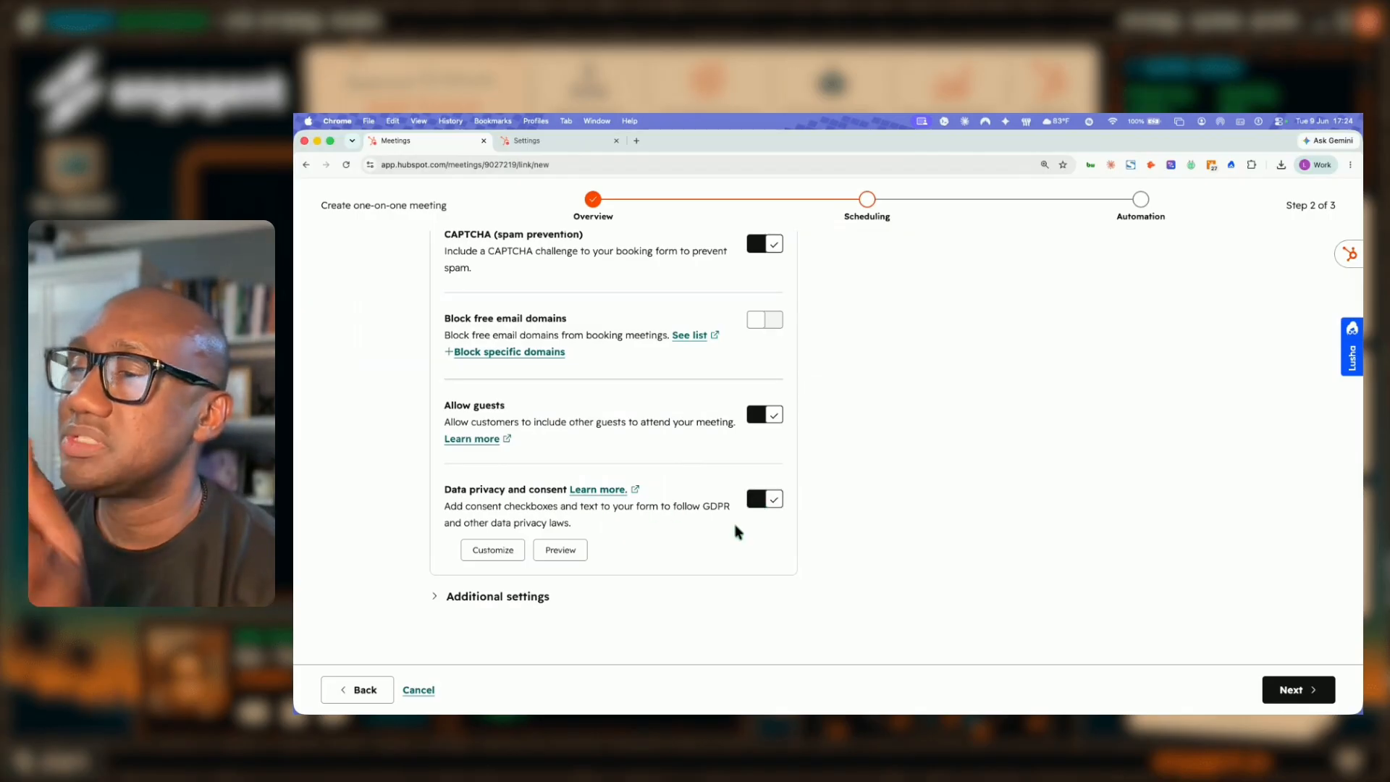
{"action": "scroll", "coordinate": [712, 524], "scroll_direction": "up", "scroll_amount": 6}
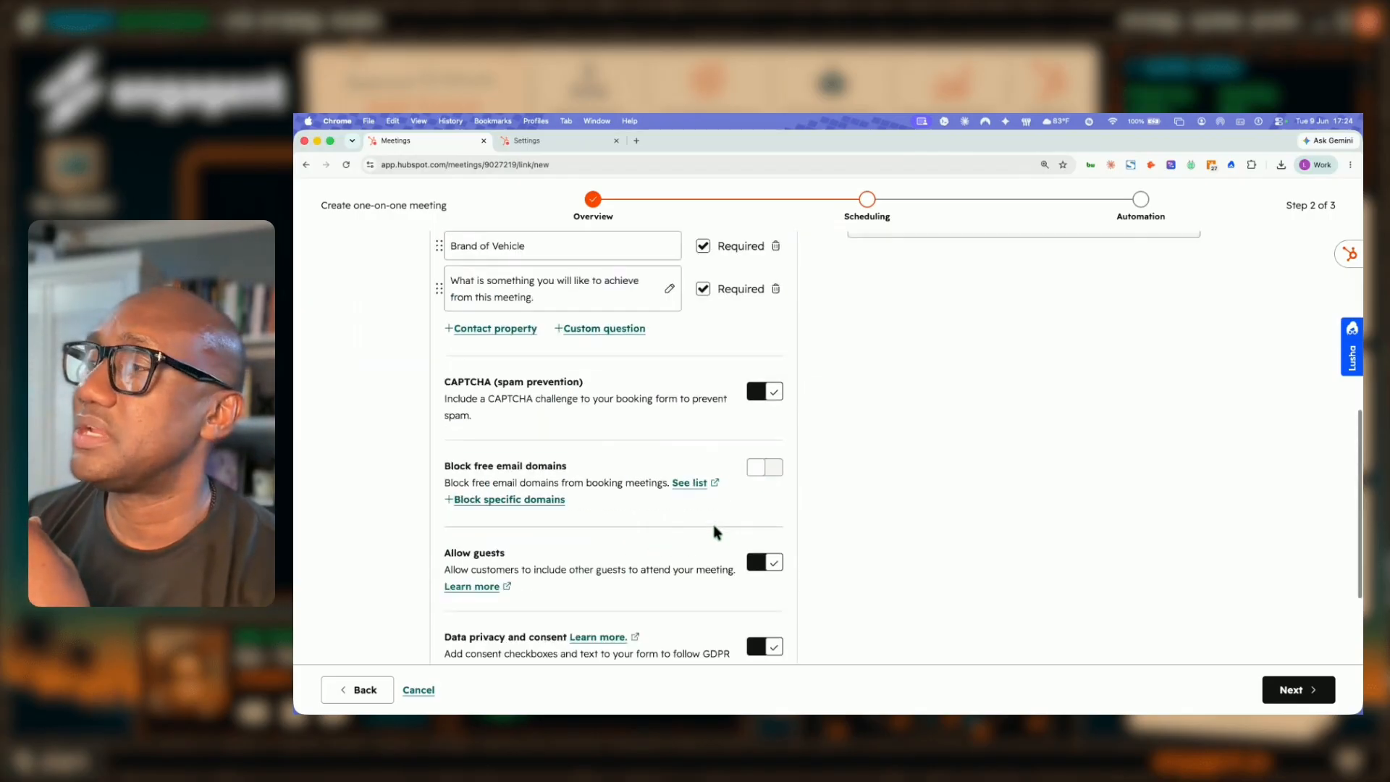
{"action": "scroll", "coordinate": [1024, 437], "scroll_direction": "down", "scroll_amount": 10}
{"action": "scroll", "coordinate": [937, 355], "scroll_direction": "down", "scroll_amount": 1}
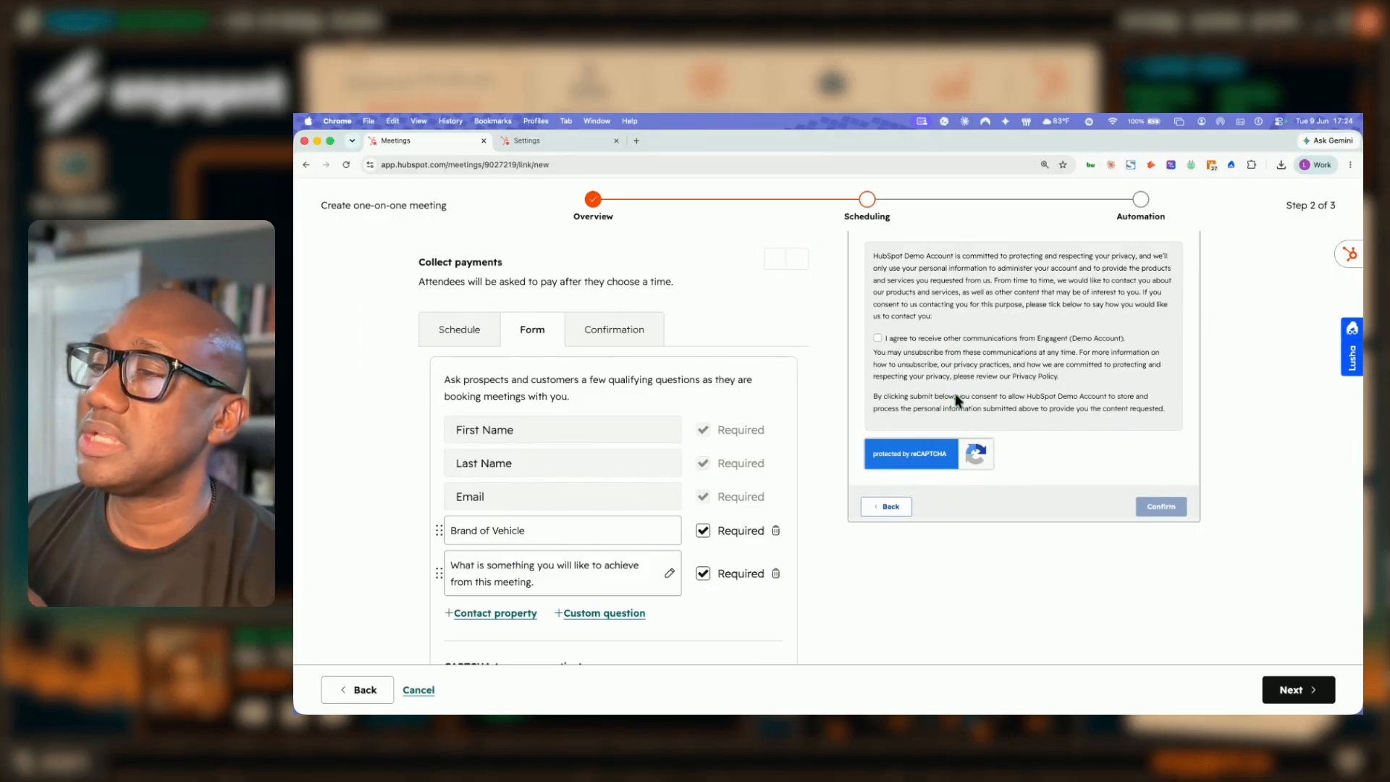
{"action": "scroll", "coordinate": [628, 483], "scroll_direction": "down", "scroll_amount": 6}
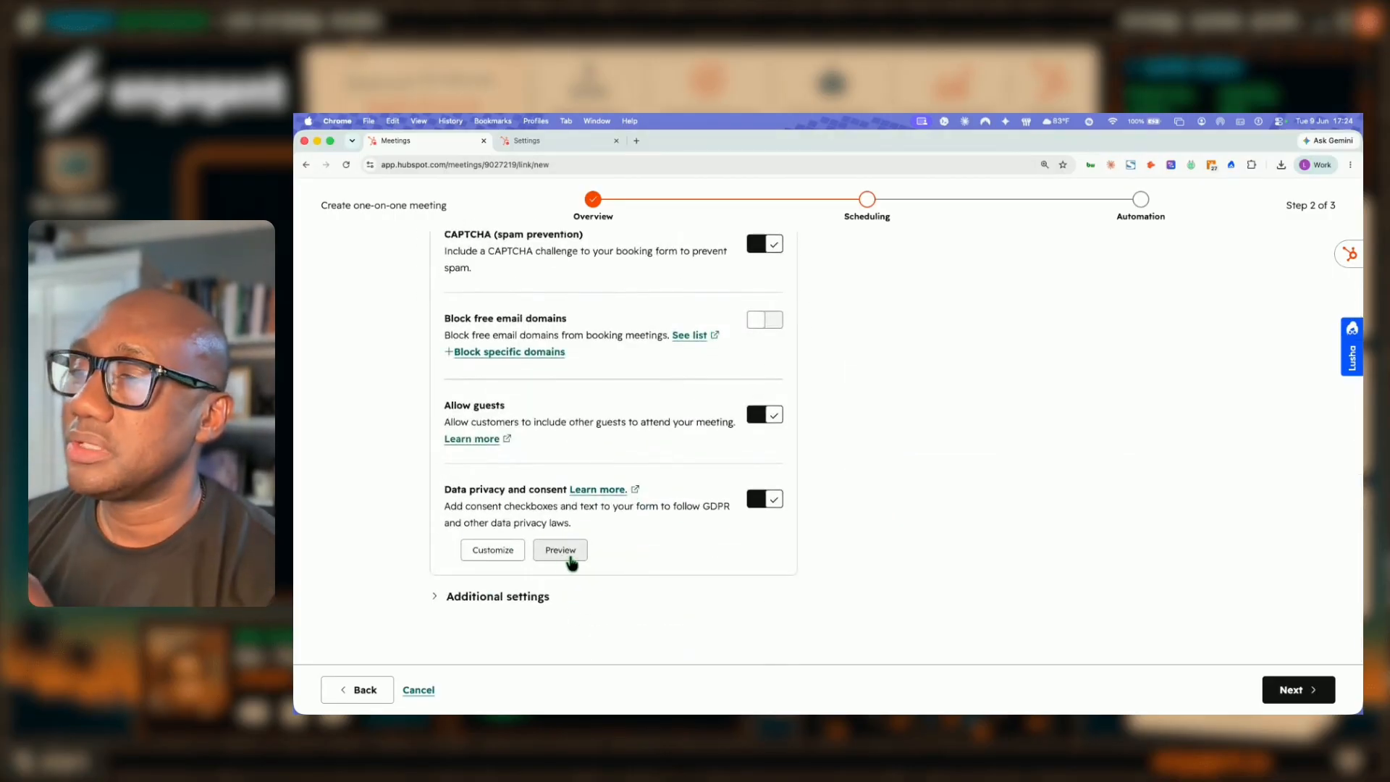
{"action": "left_click", "coordinate": [762, 500]}
Review the booking form preview from the contact fields down to the guest email field and CAPTCHA
{"action": "scroll", "coordinate": [896, 492], "scroll_direction": "up", "scroll_amount": 6}
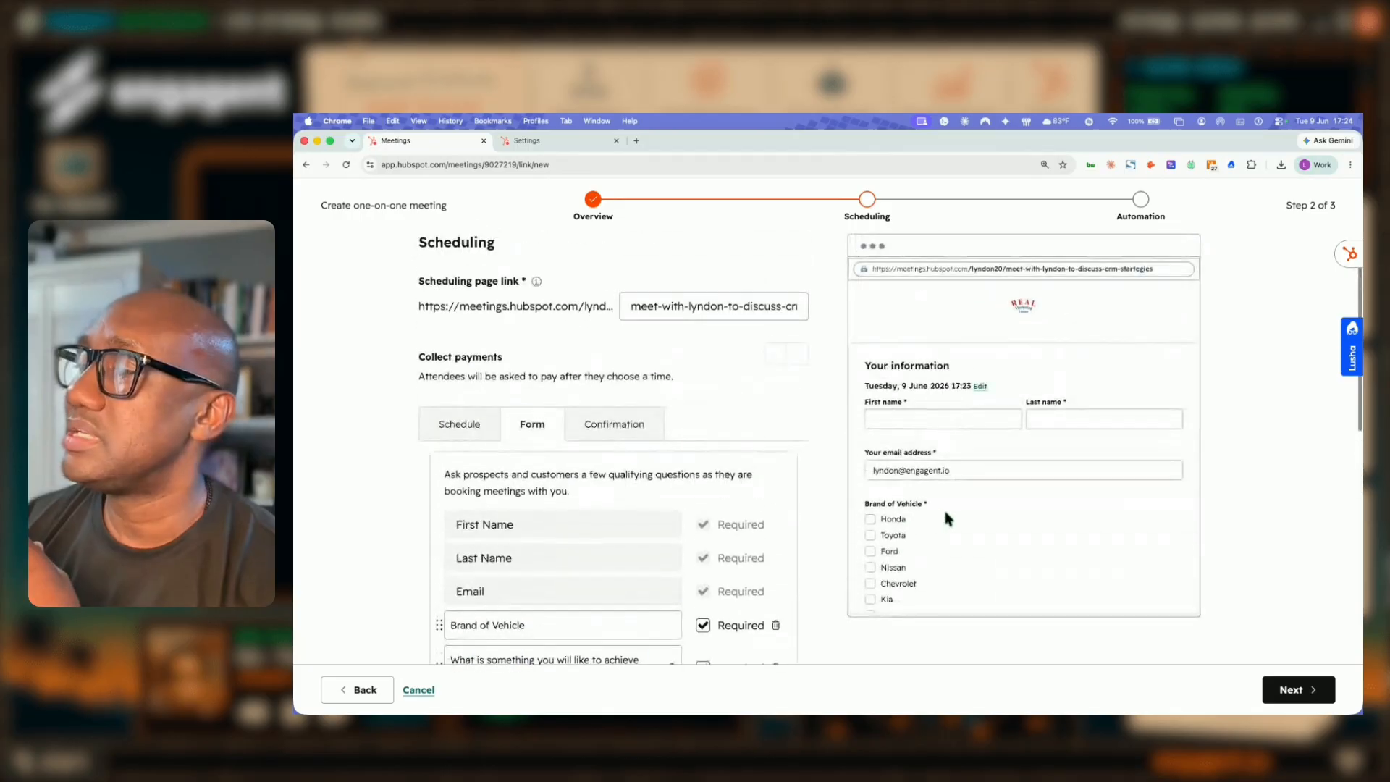
{"action": "scroll", "coordinate": [944, 518], "scroll_direction": "down", "scroll_amount": 10}
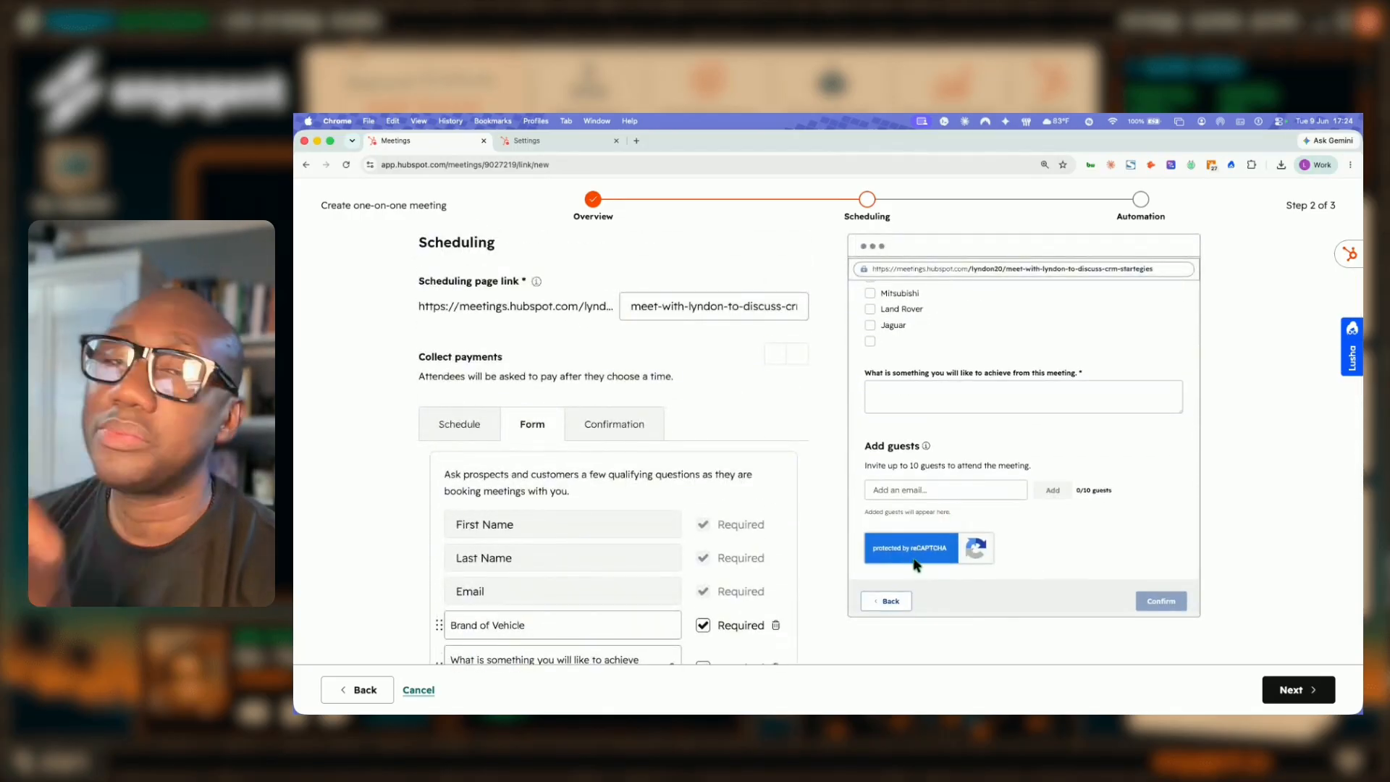
{"action": "left_click", "coordinate": [879, 489]}
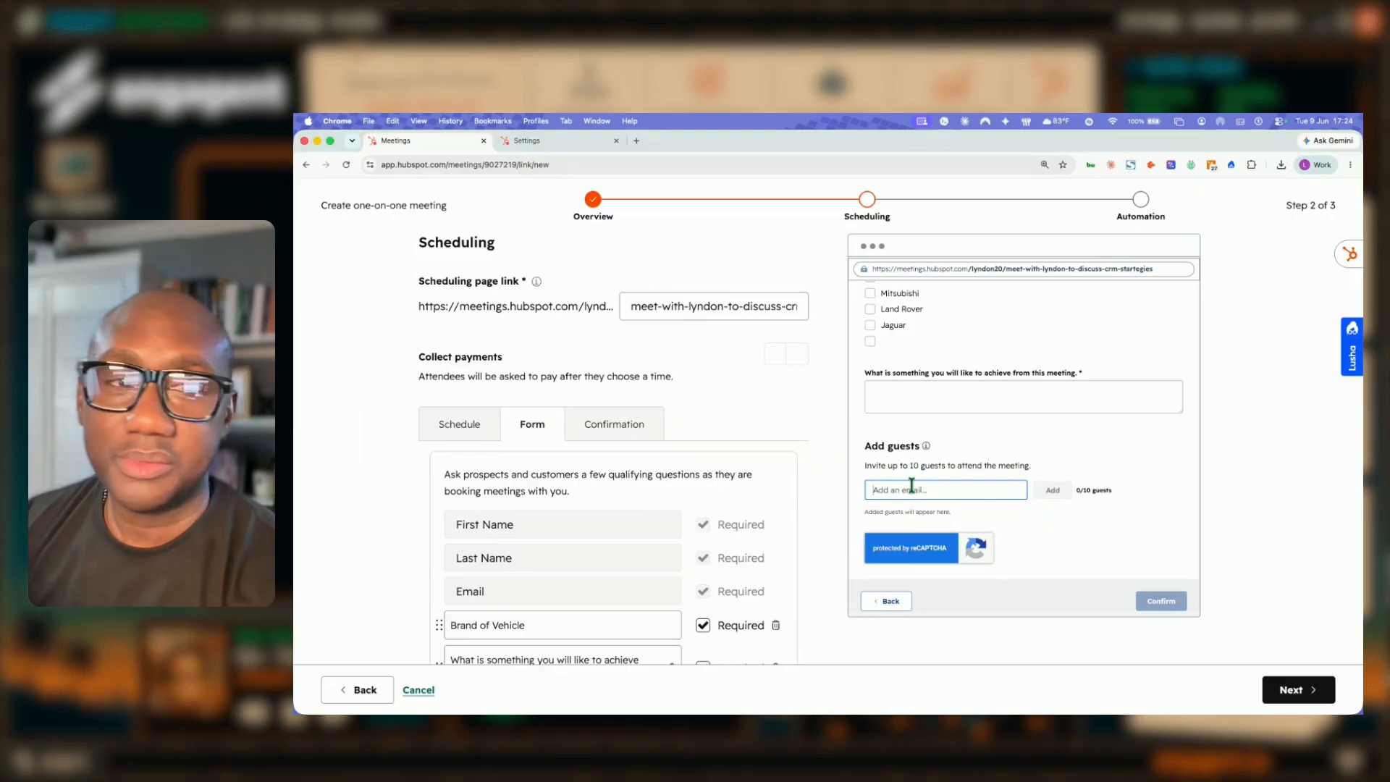
Turn off pre-populating fields with known values in the form's additional settings, and collapse that section
{"action": "scroll", "coordinate": [772, 467], "scroll_direction": "down", "scroll_amount": 15}
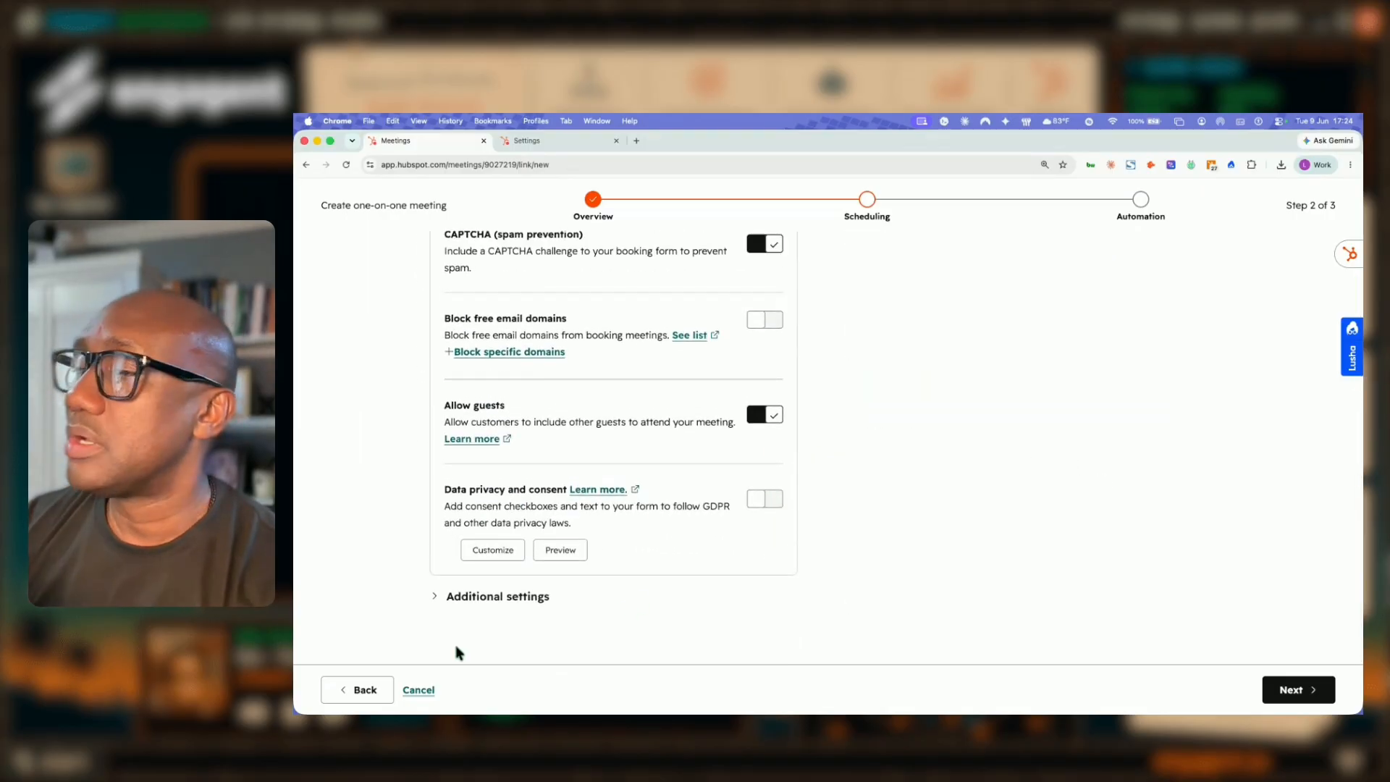
{"action": "left_click", "coordinate": [439, 603]}
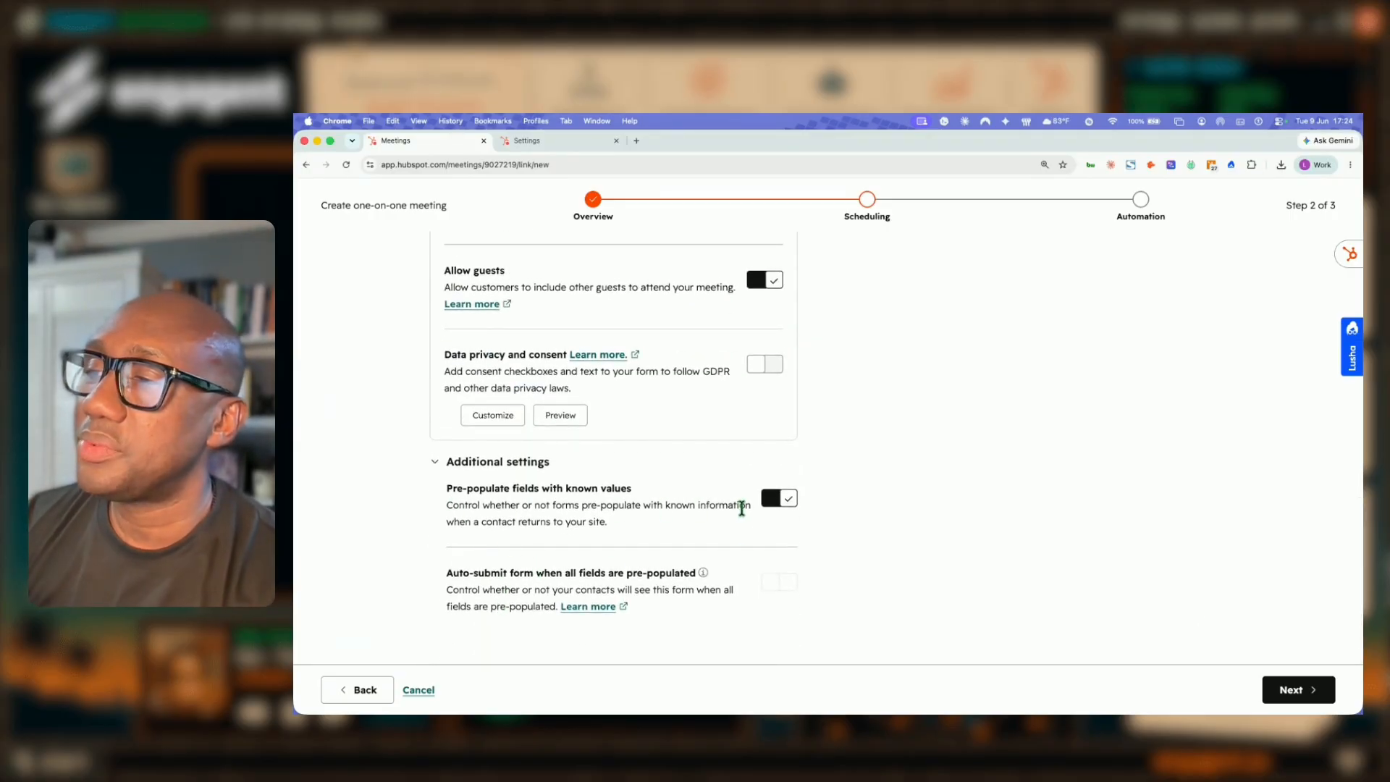
{"action": "left_click", "coordinate": [770, 506]}
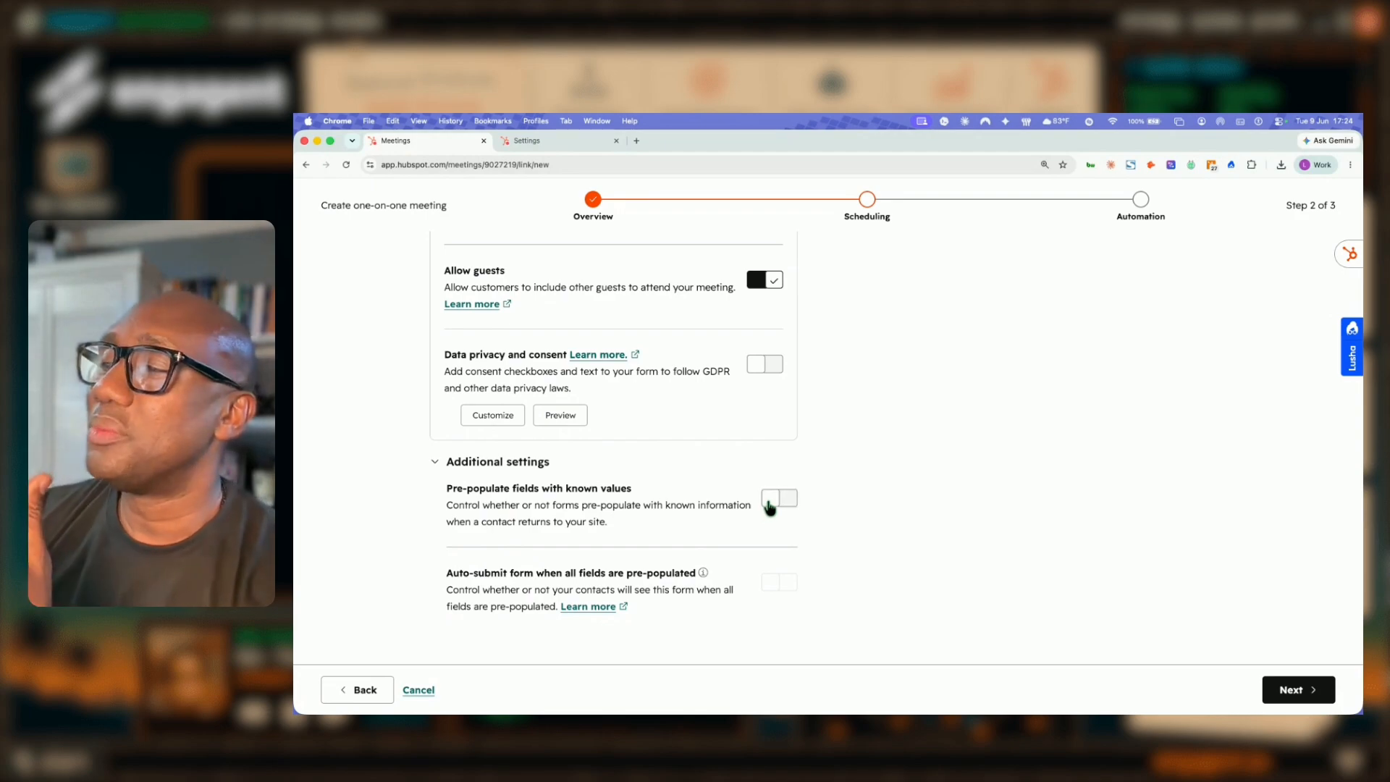
{"action": "left_click", "coordinate": [434, 463]}
{"action": "scroll", "coordinate": [550, 579], "scroll_direction": "up", "scroll_amount": 10}
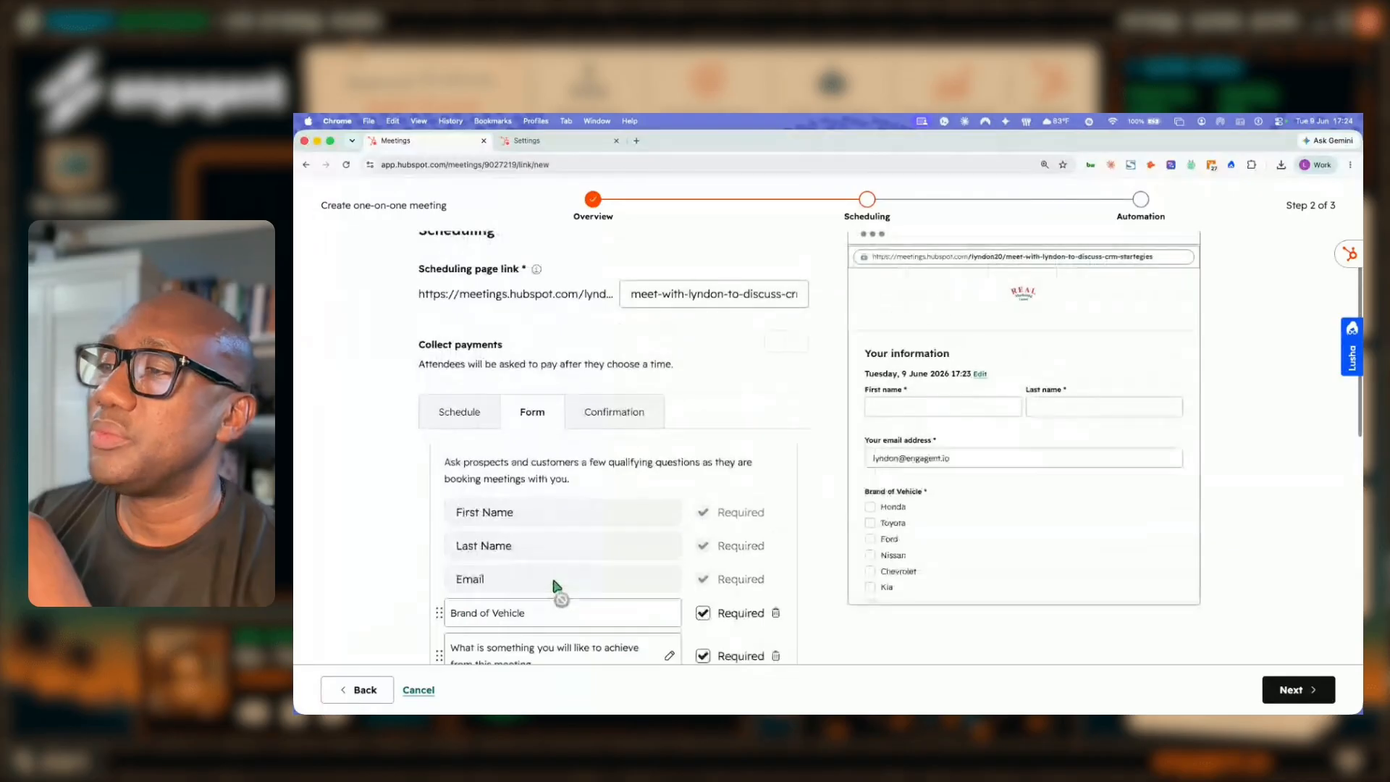
{"action": "left_click", "coordinate": [589, 496]}
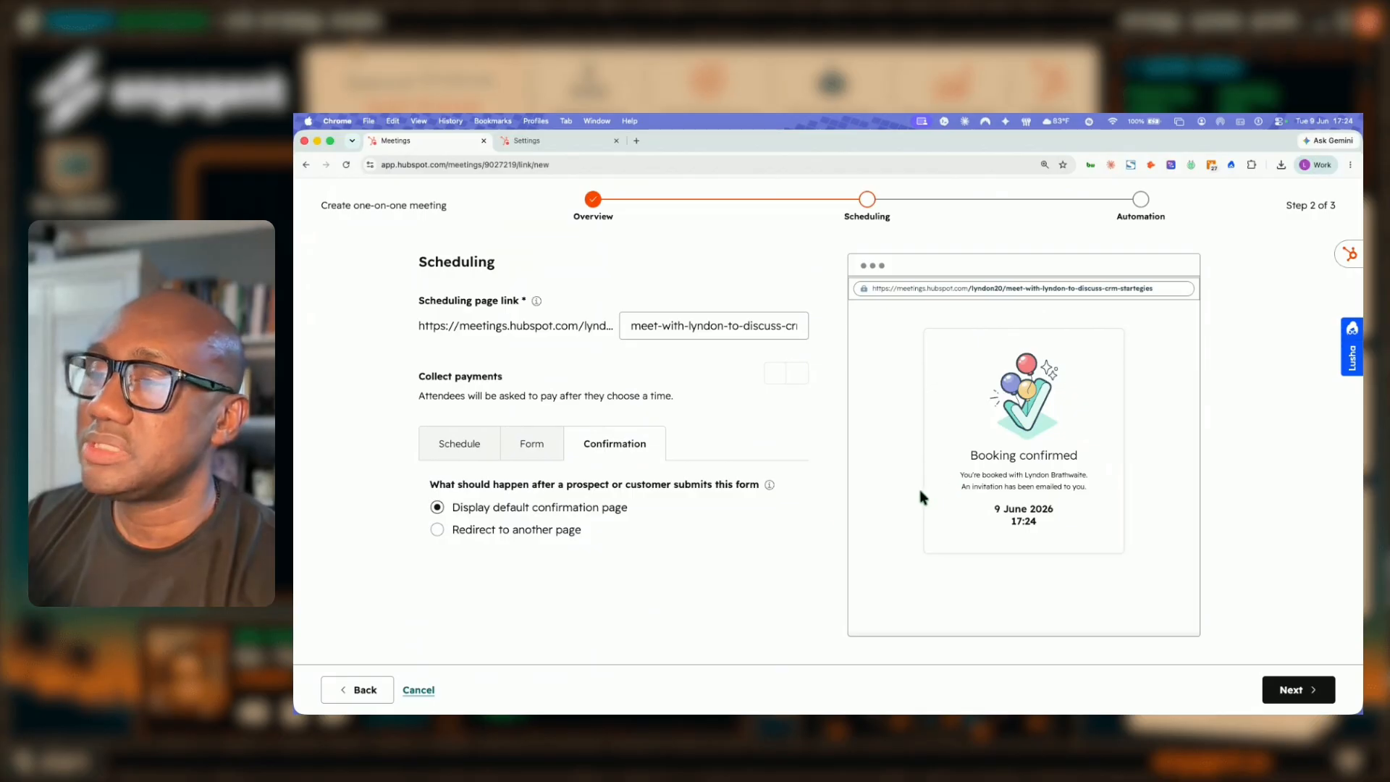
{"action": "left_click", "coordinate": [437, 532]}
{"action": "left_click", "coordinate": [621, 571]}
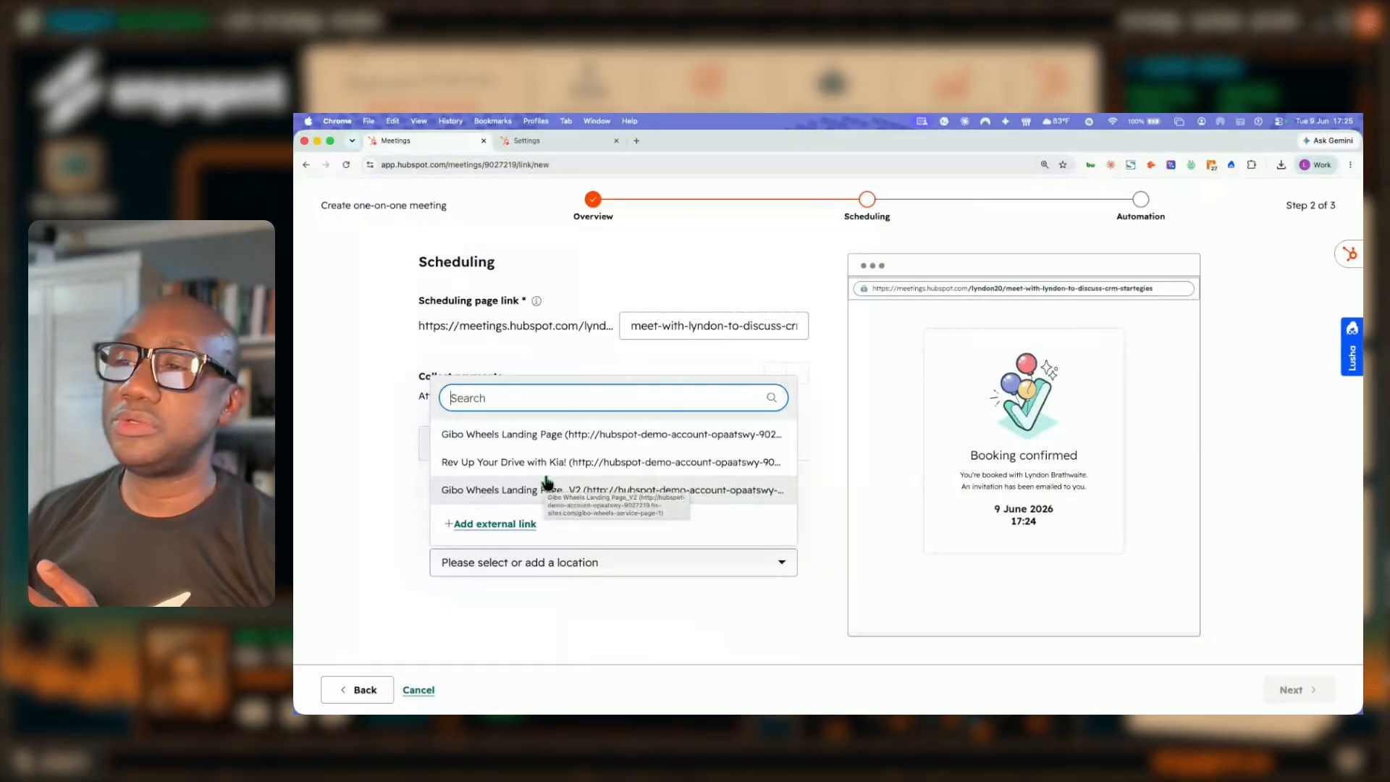
{"action": "left_click", "coordinate": [510, 524]}
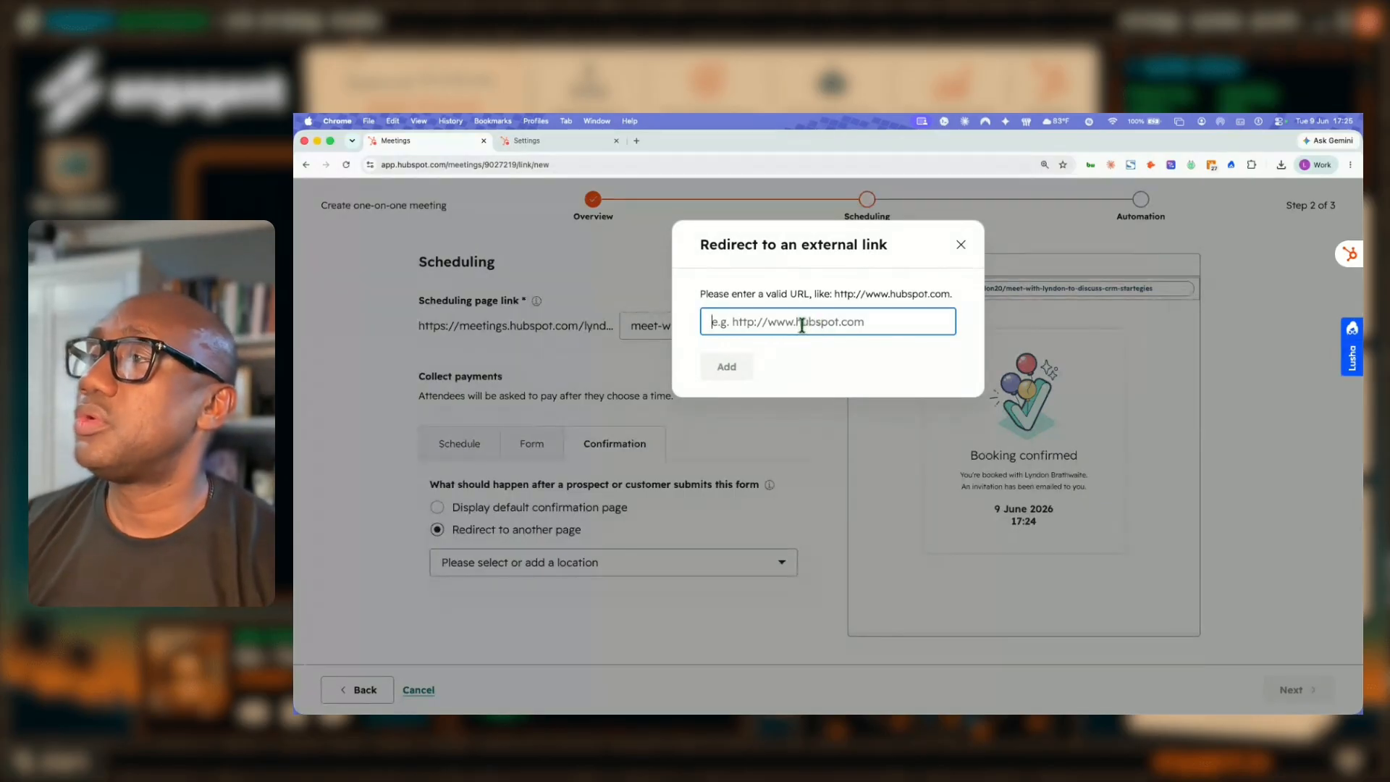
{"action": "type", "text": "www.engagent.io"}
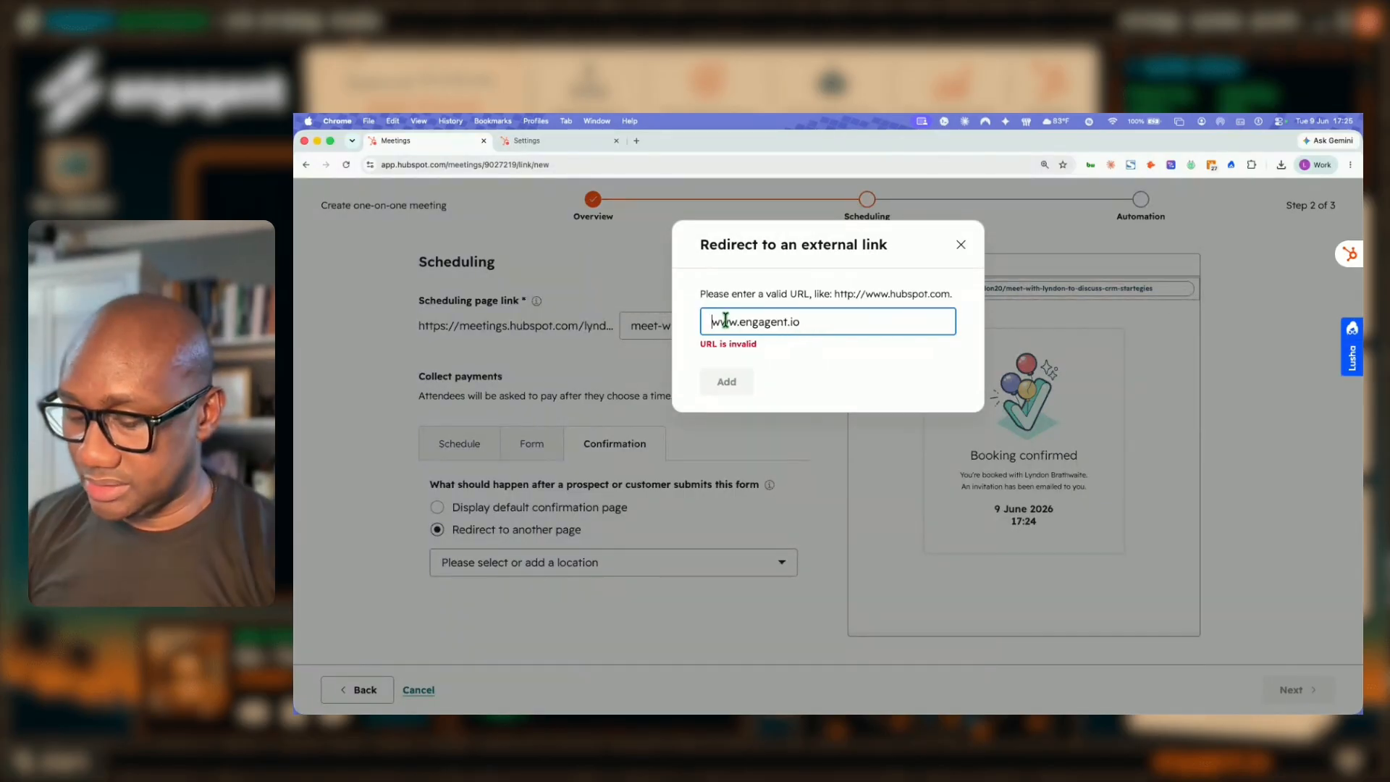
{"action": "key", "text": "super+Left"}
{"action": "type", "text": "https://"}
{"action": "left_click", "coordinate": [725, 382]}
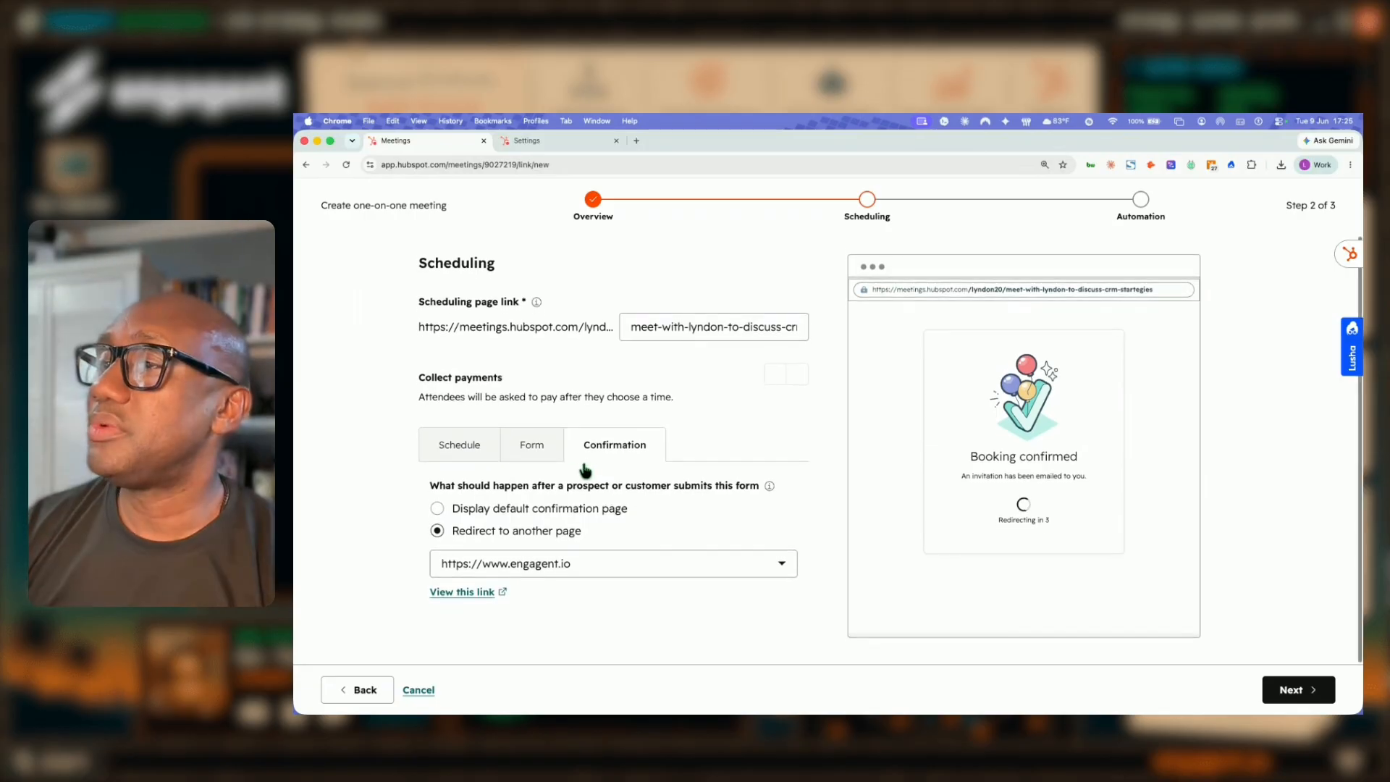
{"action": "scroll", "coordinate": [588, 471], "scroll_direction": "up", "scroll_amount": 1}
{"action": "scroll", "coordinate": [587, 473], "scroll_direction": "down", "scroll_amount": 1}
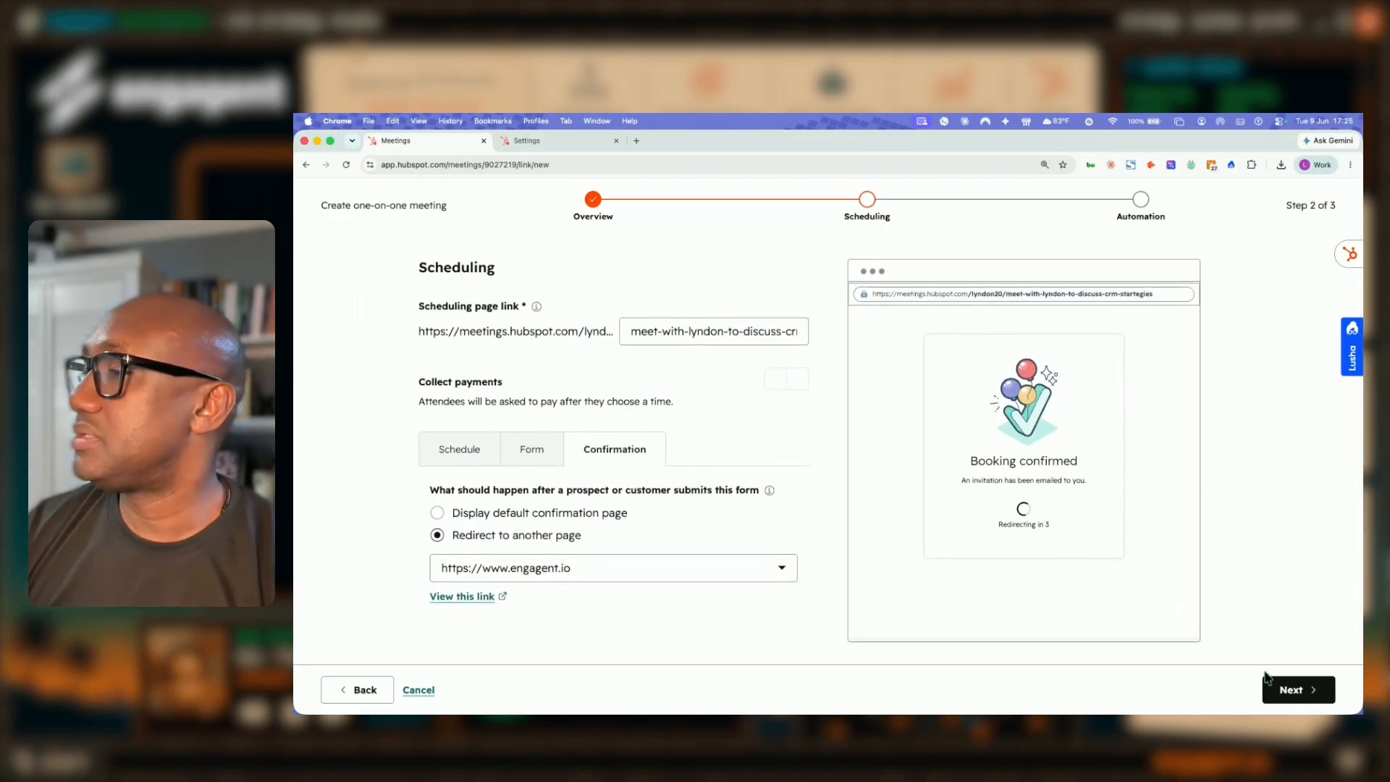
Continue to the Automation stage and expand the confirmation email customization to review its subject line, title, image and body
{"action": "left_click", "coordinate": [1286, 689]}
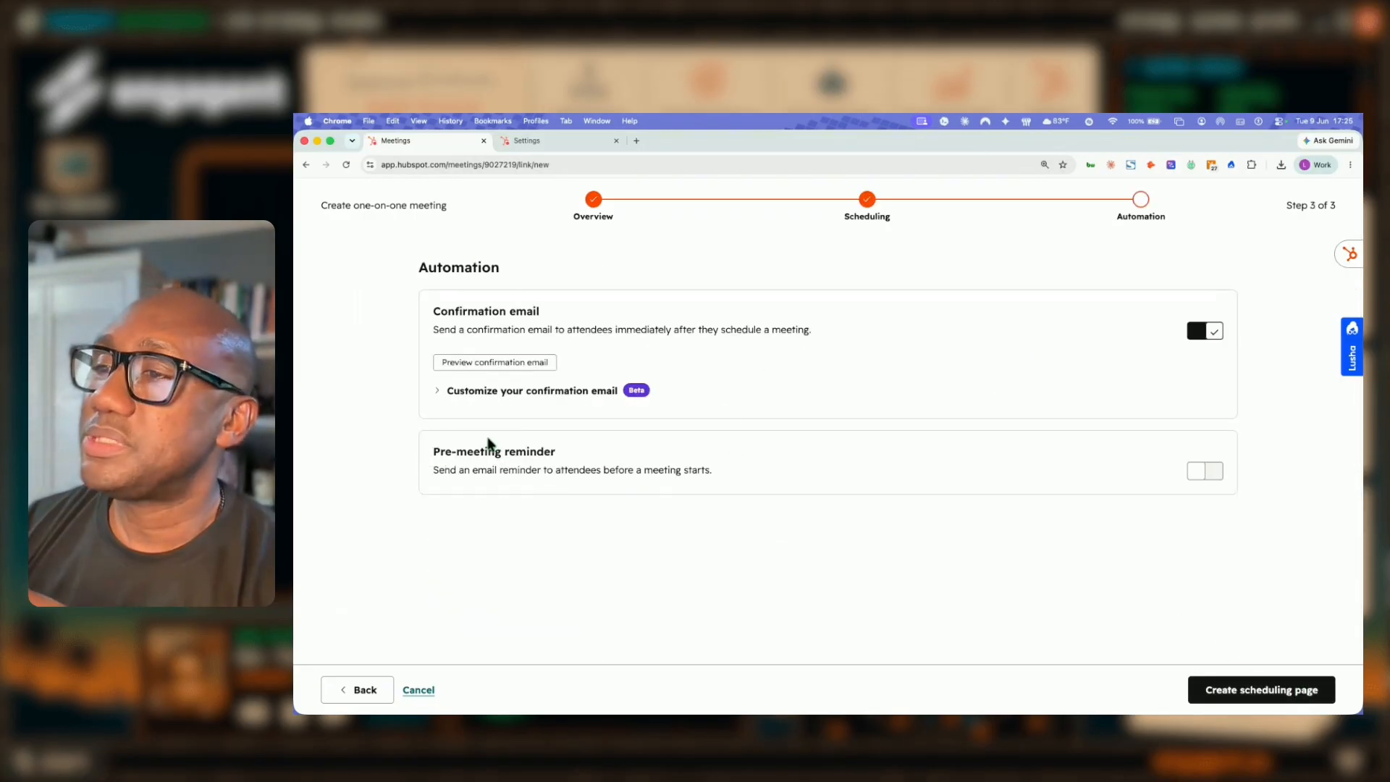
{"action": "left_click", "coordinate": [439, 392]}
{"action": "scroll", "coordinate": [463, 402], "scroll_direction": "down", "scroll_amount": 2}
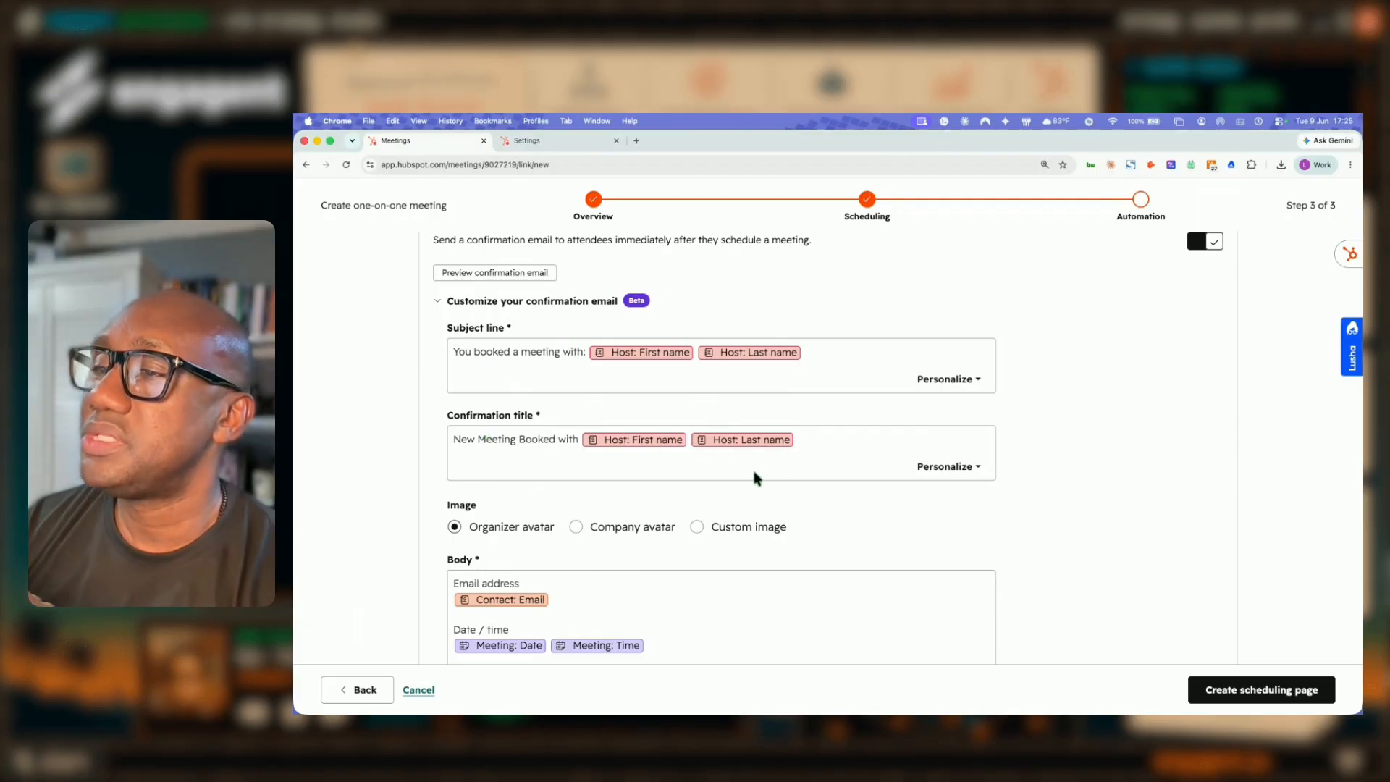
{"action": "scroll", "coordinate": [617, 492], "scroll_direction": "down", "scroll_amount": 4}
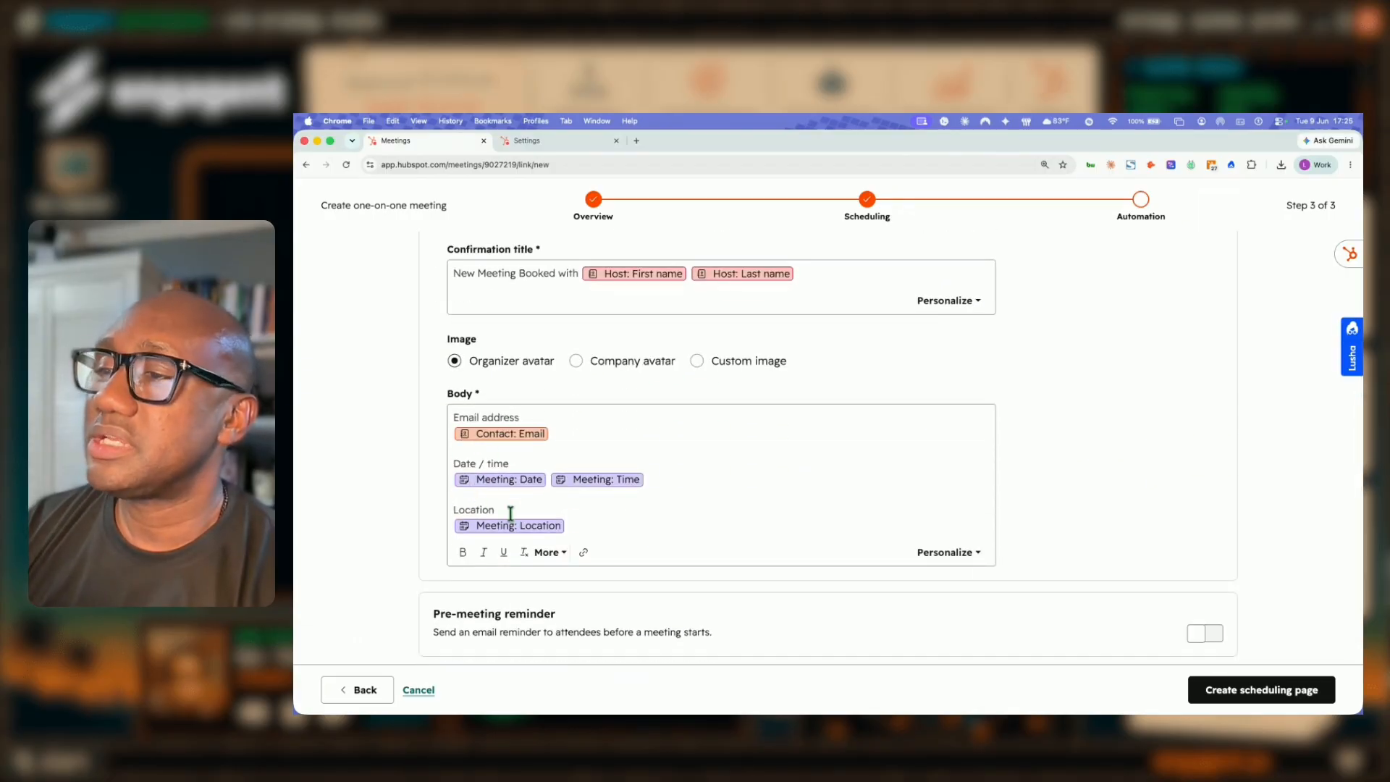
{"action": "scroll", "coordinate": [574, 509], "scroll_direction": "down", "scroll_amount": 1}
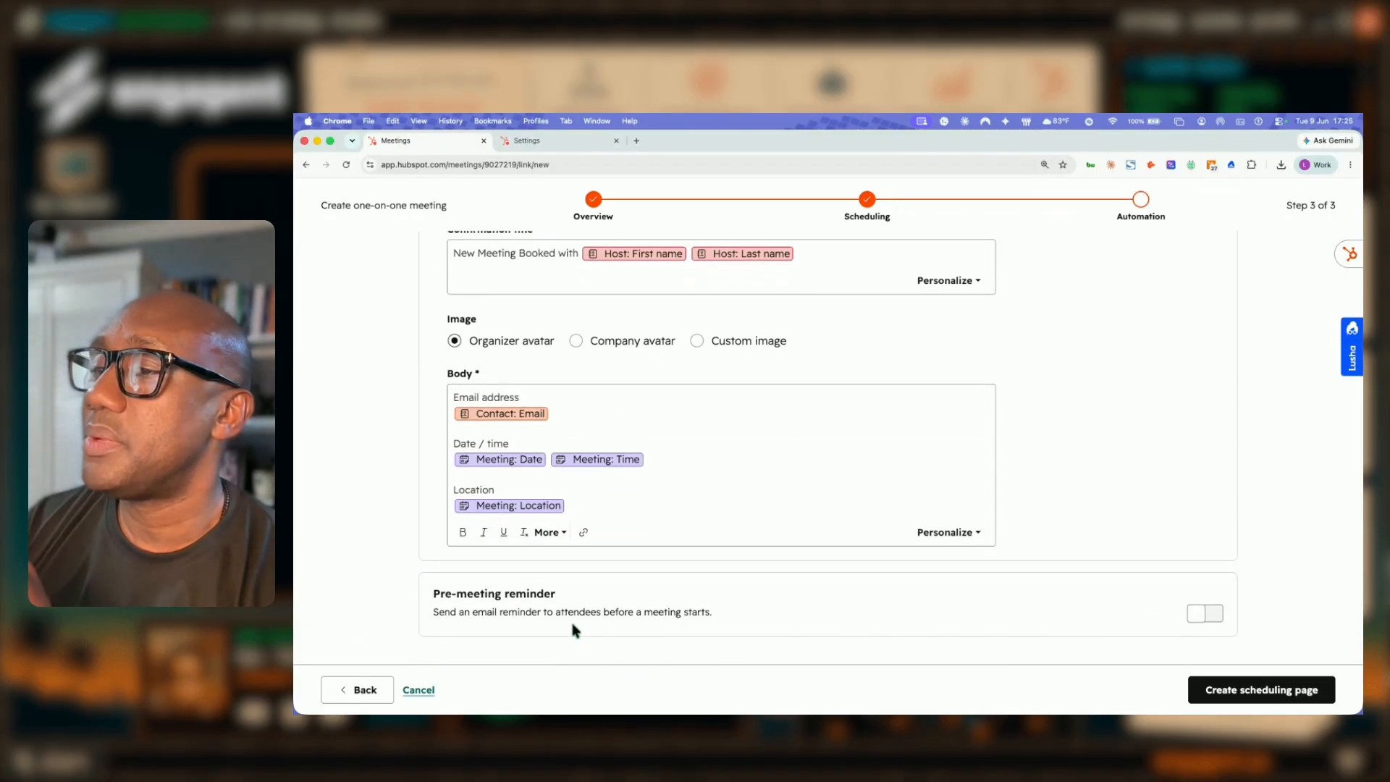
Turn on the pre-meeting reminder and add a second reminder email scheduled 1 day before the meeting
{"action": "left_click", "coordinate": [1200, 615]}
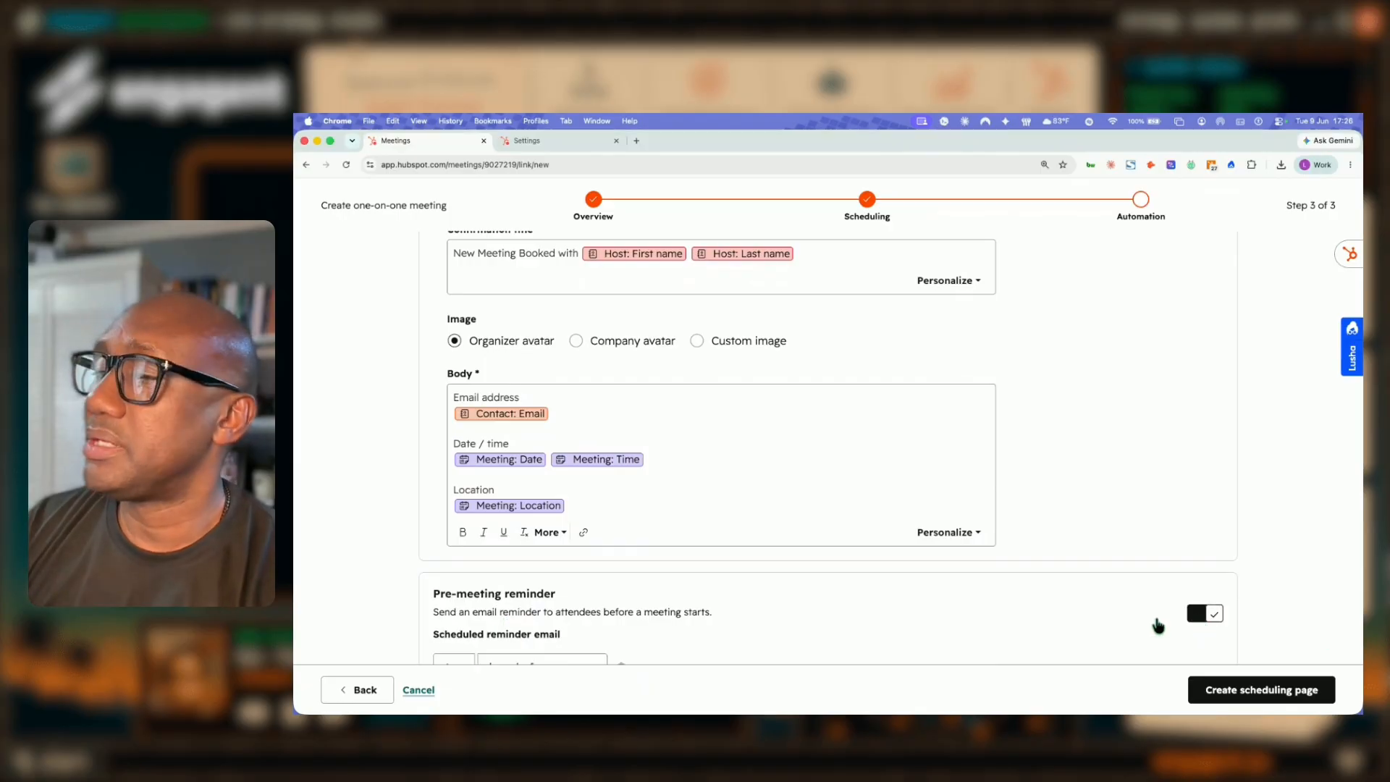
{"action": "scroll", "coordinate": [831, 598], "scroll_direction": "down", "scroll_amount": 3}
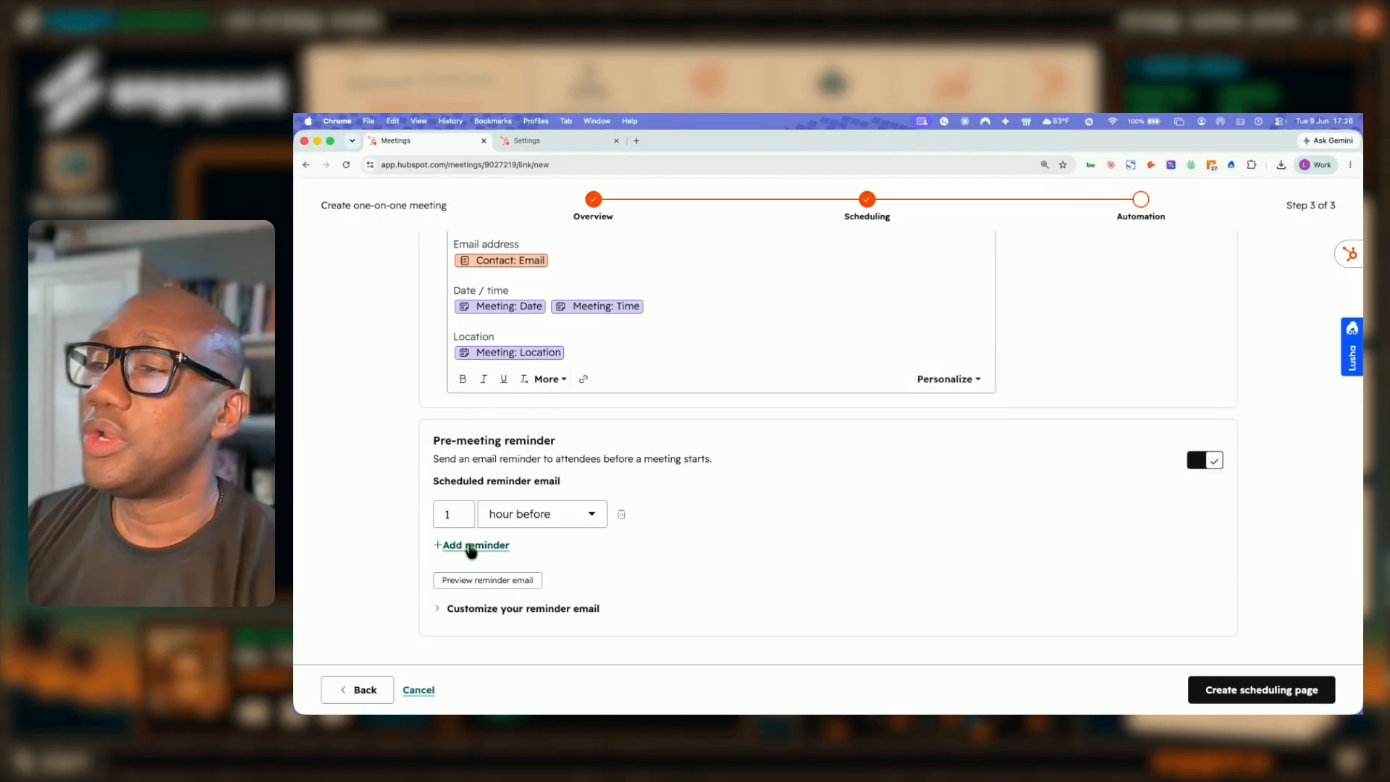
{"action": "left_click", "coordinate": [475, 545]}
{"action": "left_click_drag", "start_coordinate": [462, 548], "coordinate": [437, 550]}
{"action": "type", "text": "1"}
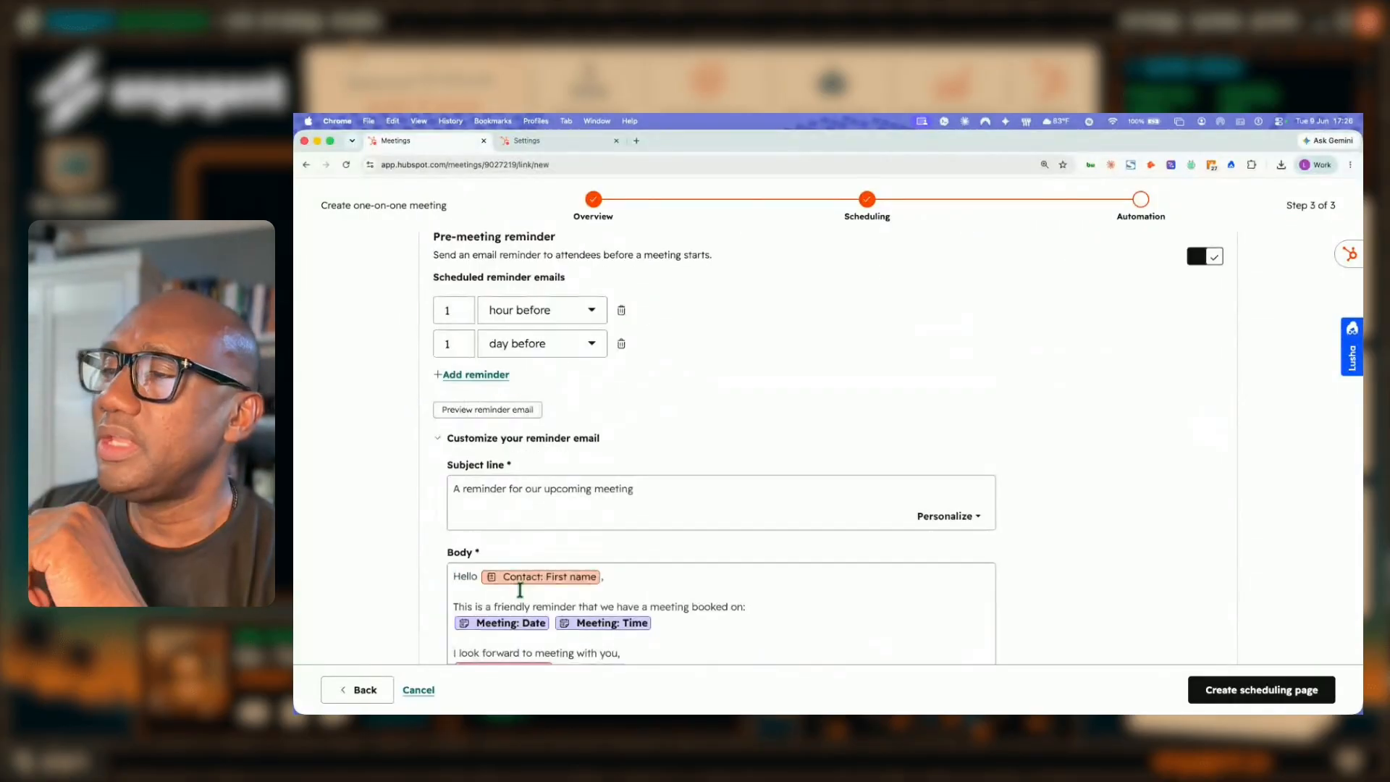
Review the reminder email's subject and body, open its email preview, and close it again
{"action": "scroll", "coordinate": [519, 590], "scroll_direction": "down", "scroll_amount": 2}
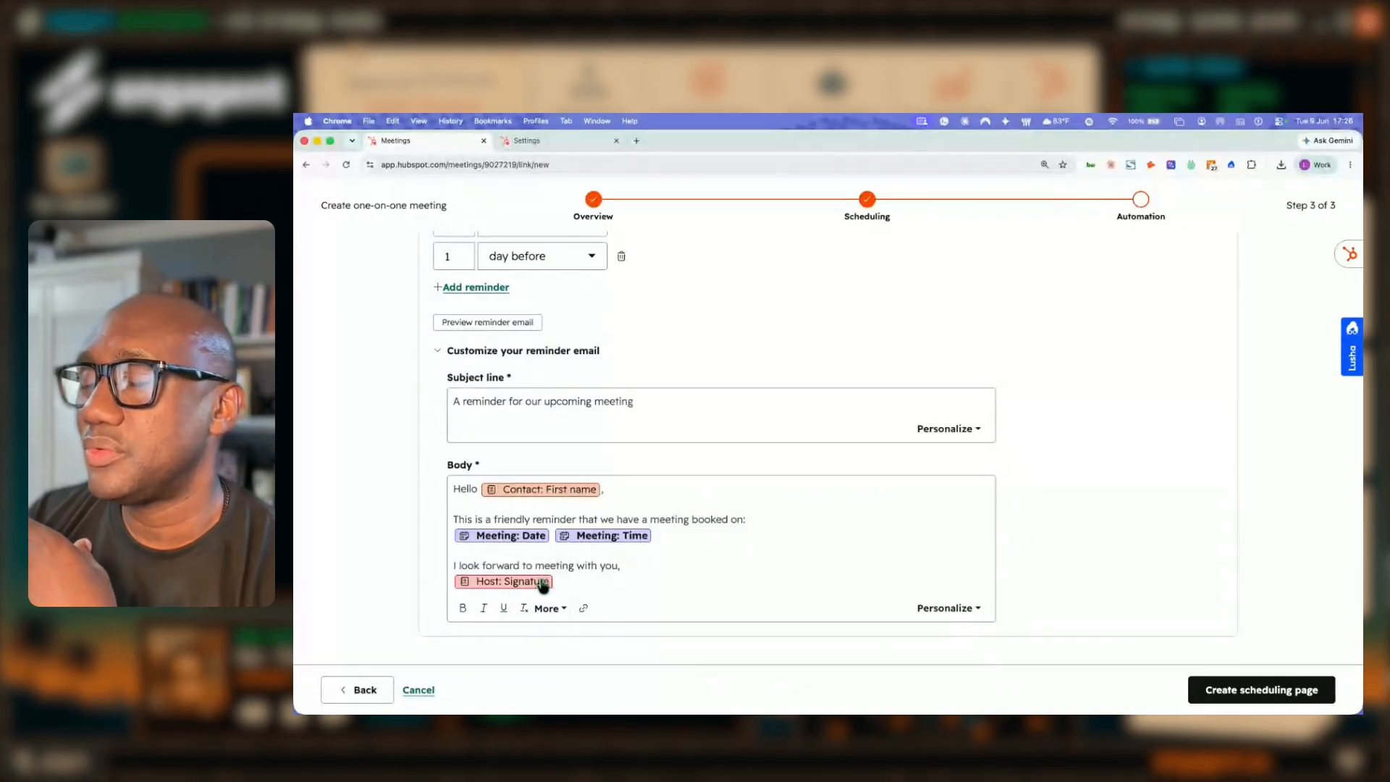
{"action": "scroll", "coordinate": [564, 576], "scroll_direction": "up", "scroll_amount": 2}
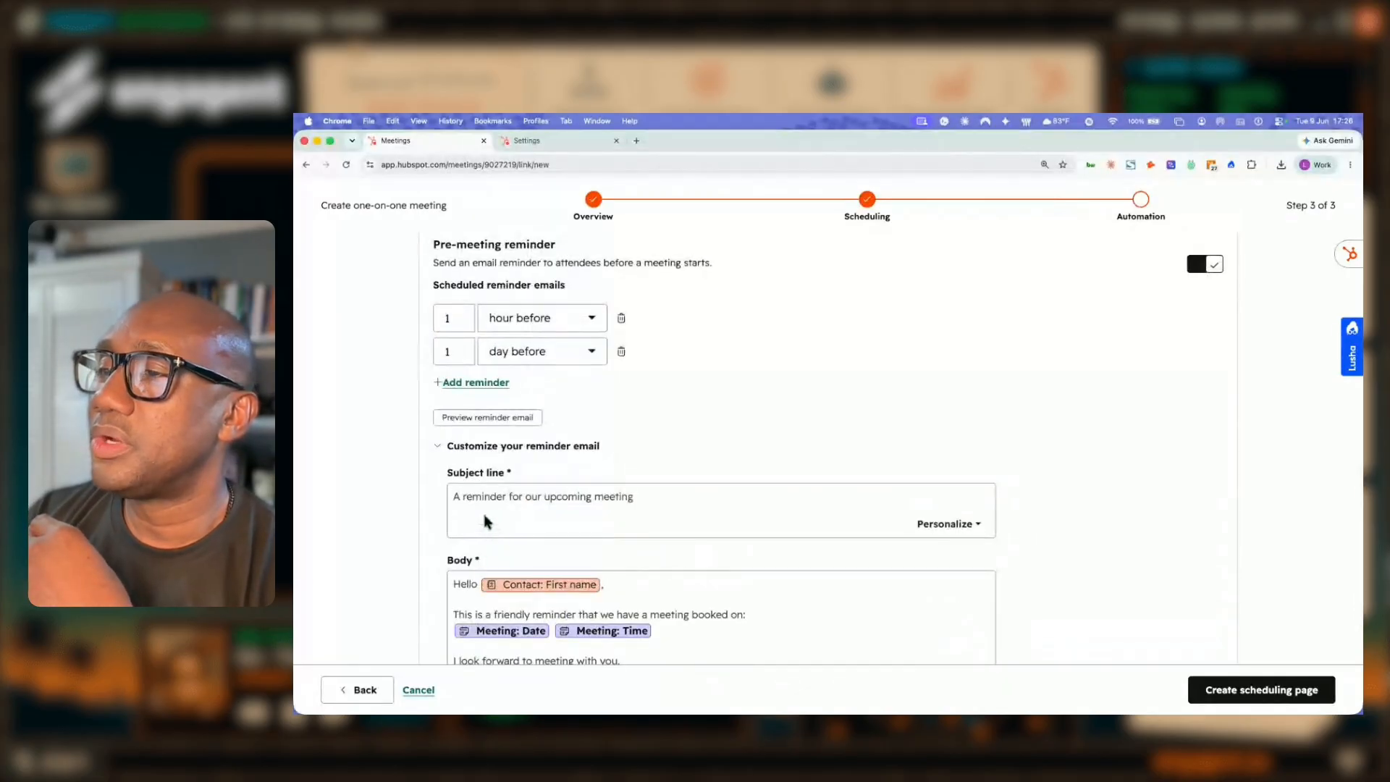
{"action": "left_click", "coordinate": [515, 417]}
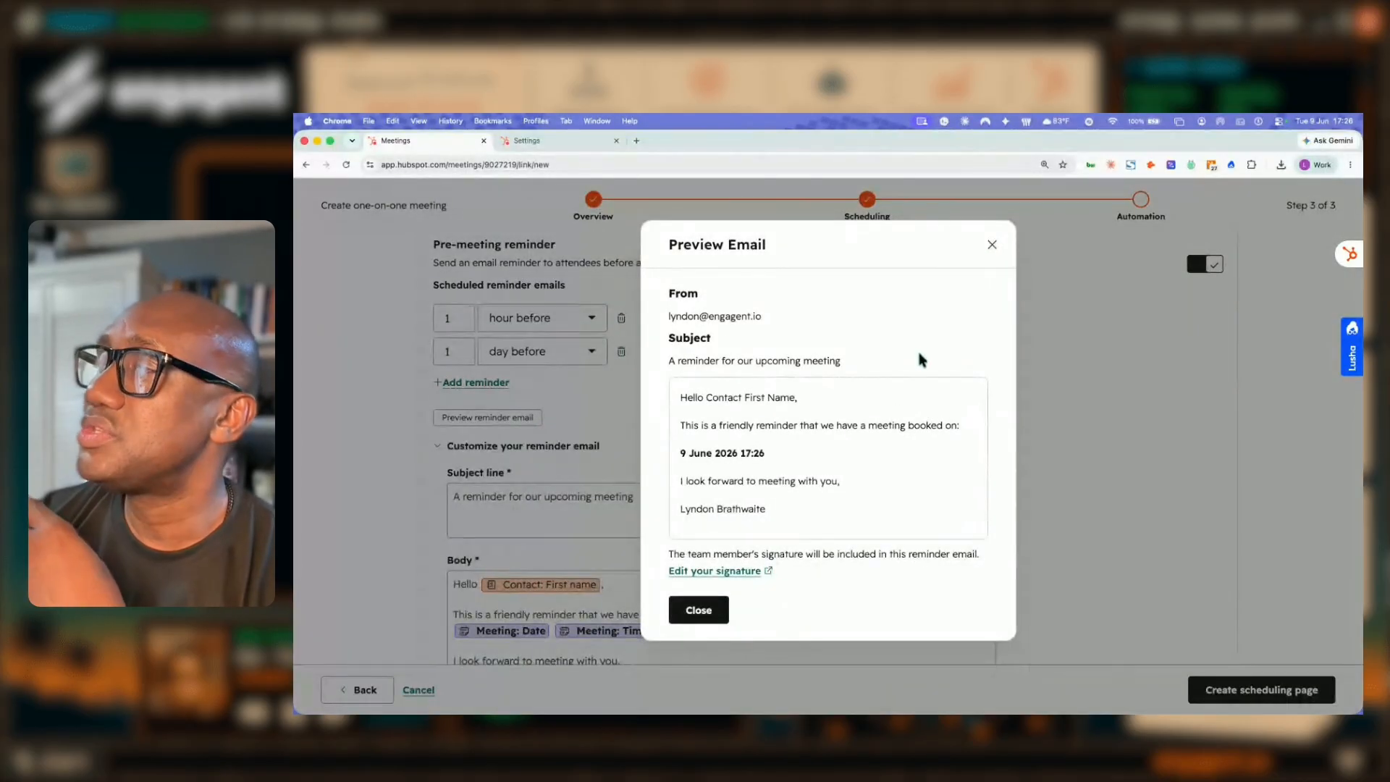
{"action": "left_click", "coordinate": [991, 245]}
Create the scheduling page and copy its share link
{"action": "scroll", "coordinate": [1023, 518], "scroll_direction": "up", "scroll_amount": 5}
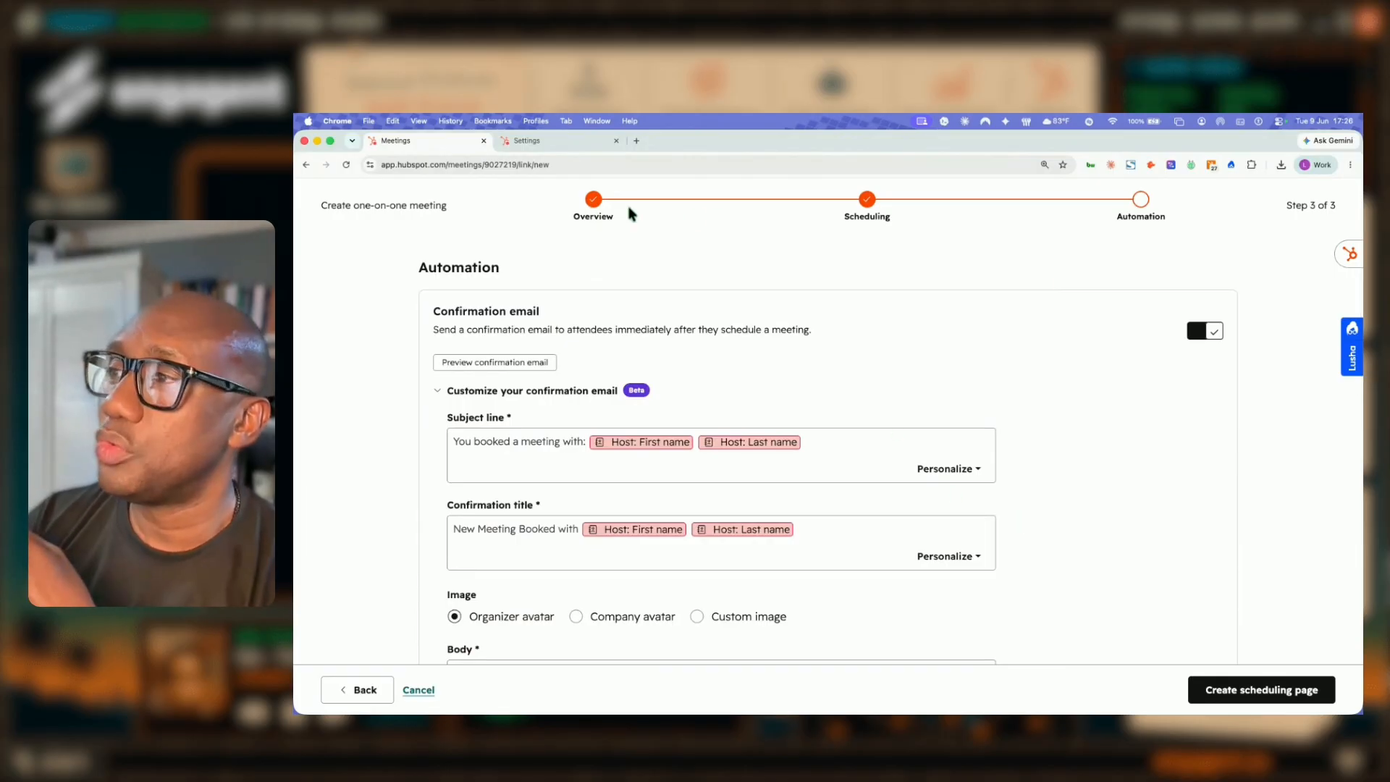
{"action": "left_click", "coordinate": [1263, 691]}
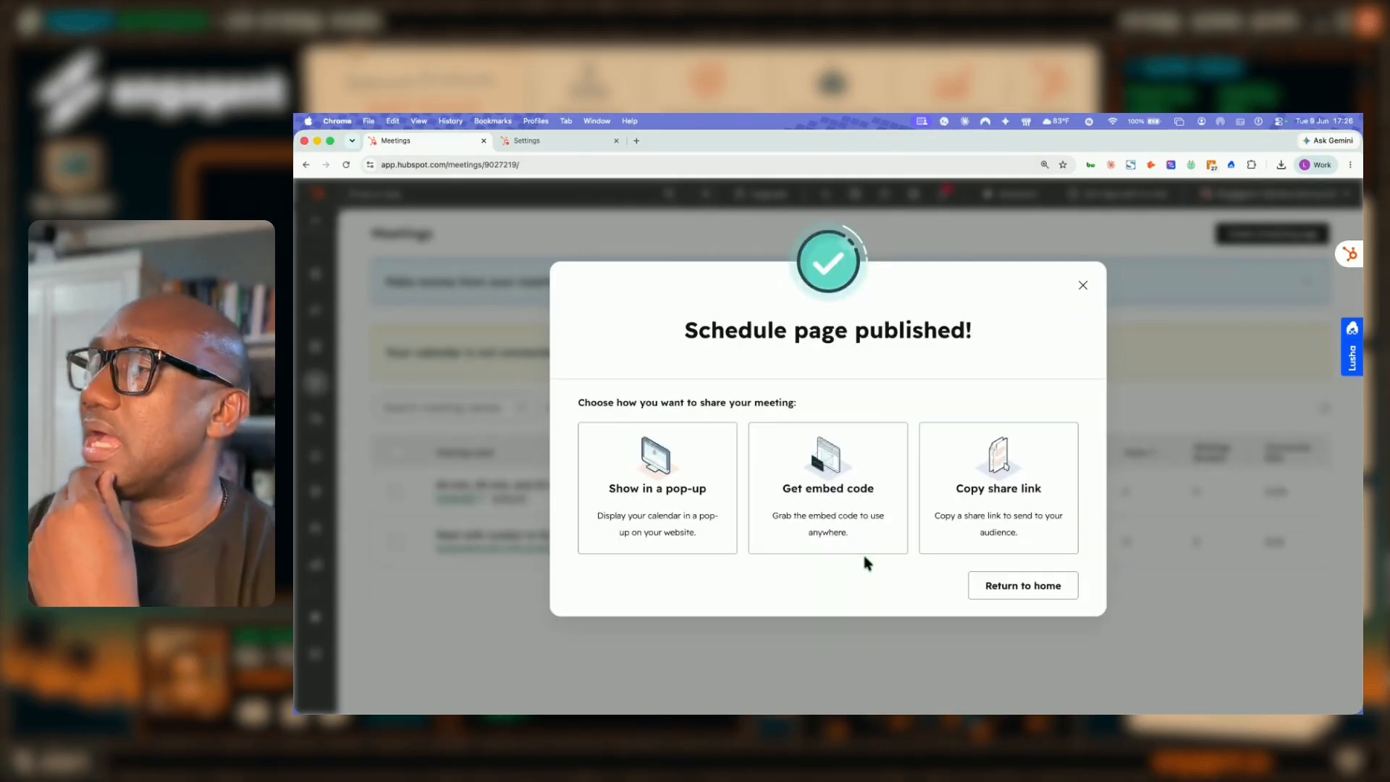
{"action": "left_click", "coordinate": [982, 505]}
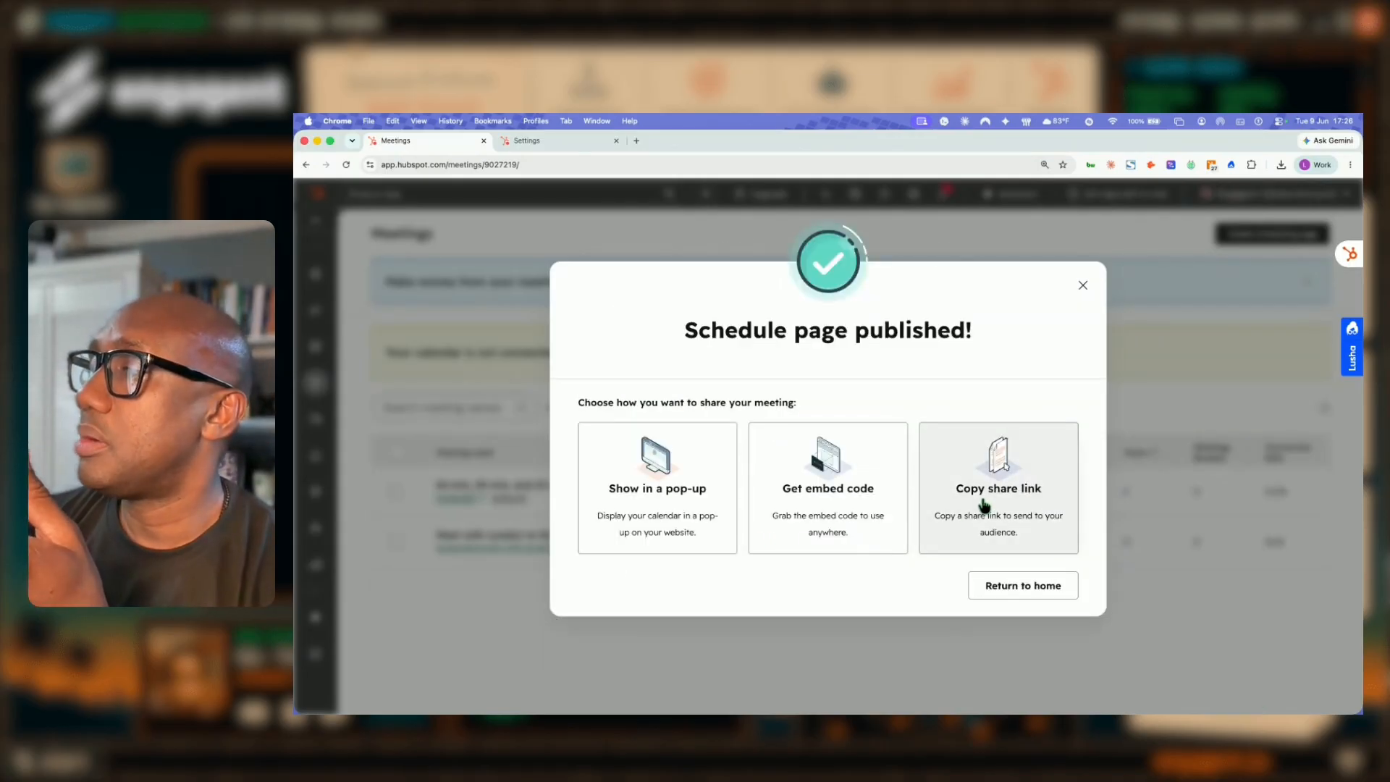
{"action": "left_click", "coordinate": [1042, 603]}
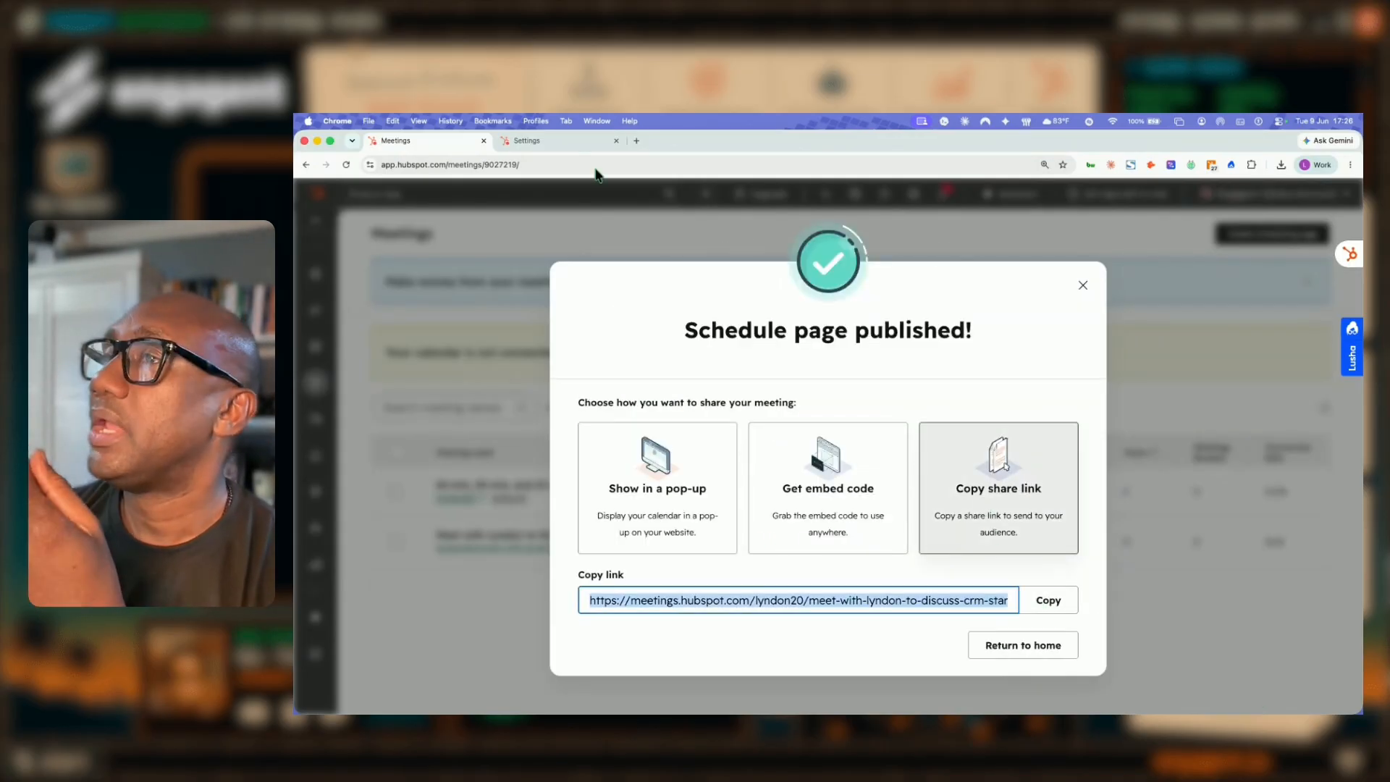
Load the copied scheduling link in a new browser tab and choose the Saturday, 13 June 2026 10:00 slot
{"action": "left_click", "coordinate": [636, 140]}
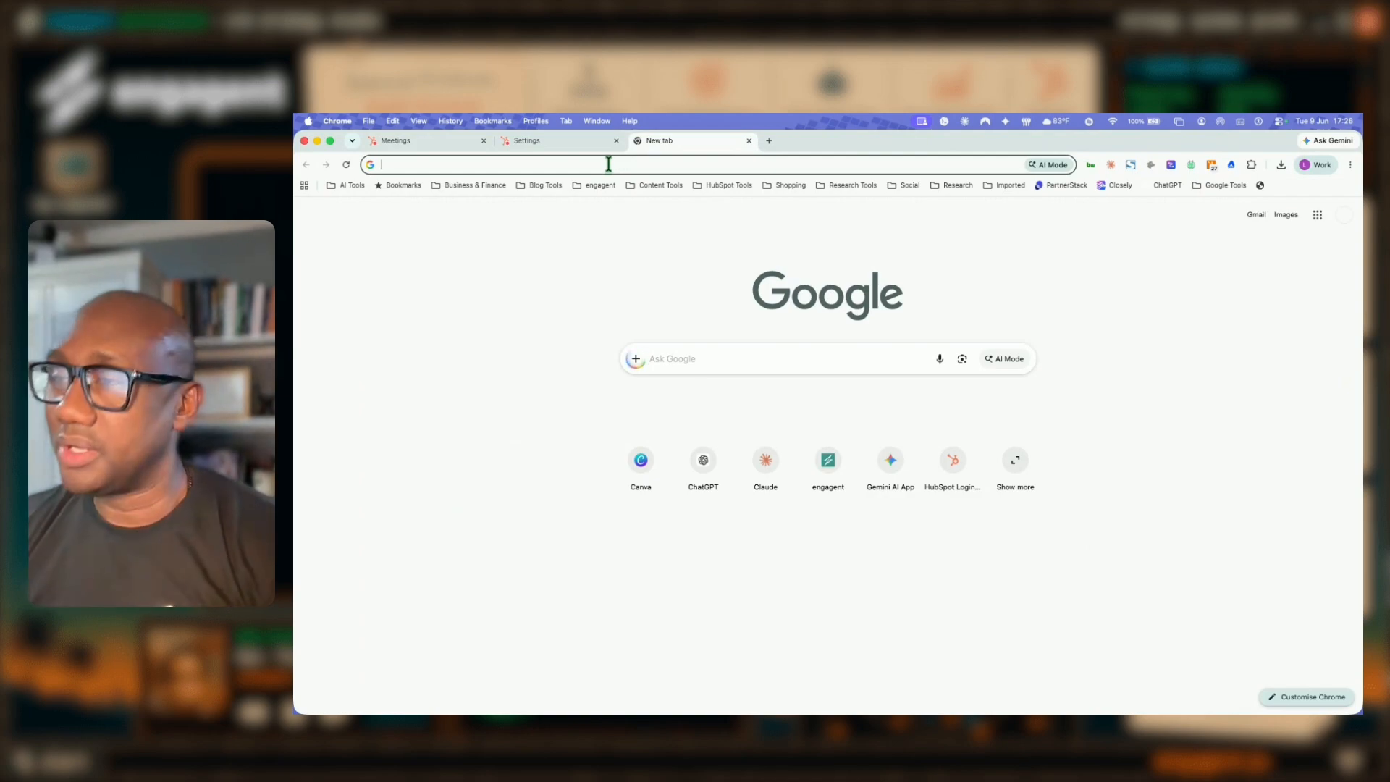
{"action": "key", "text": "super+v"}
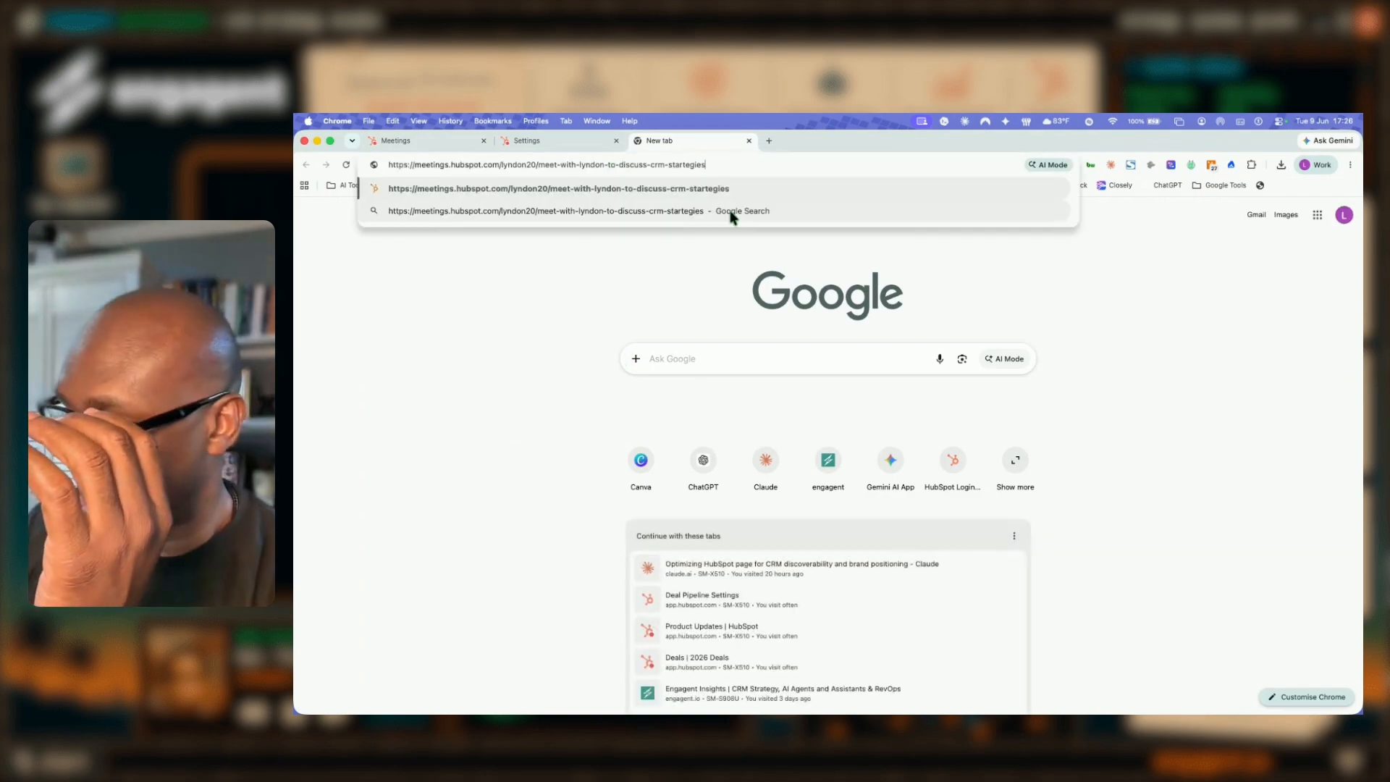
{"action": "key", "text": "Return"}
{"action": "left_click", "coordinate": [778, 502]}
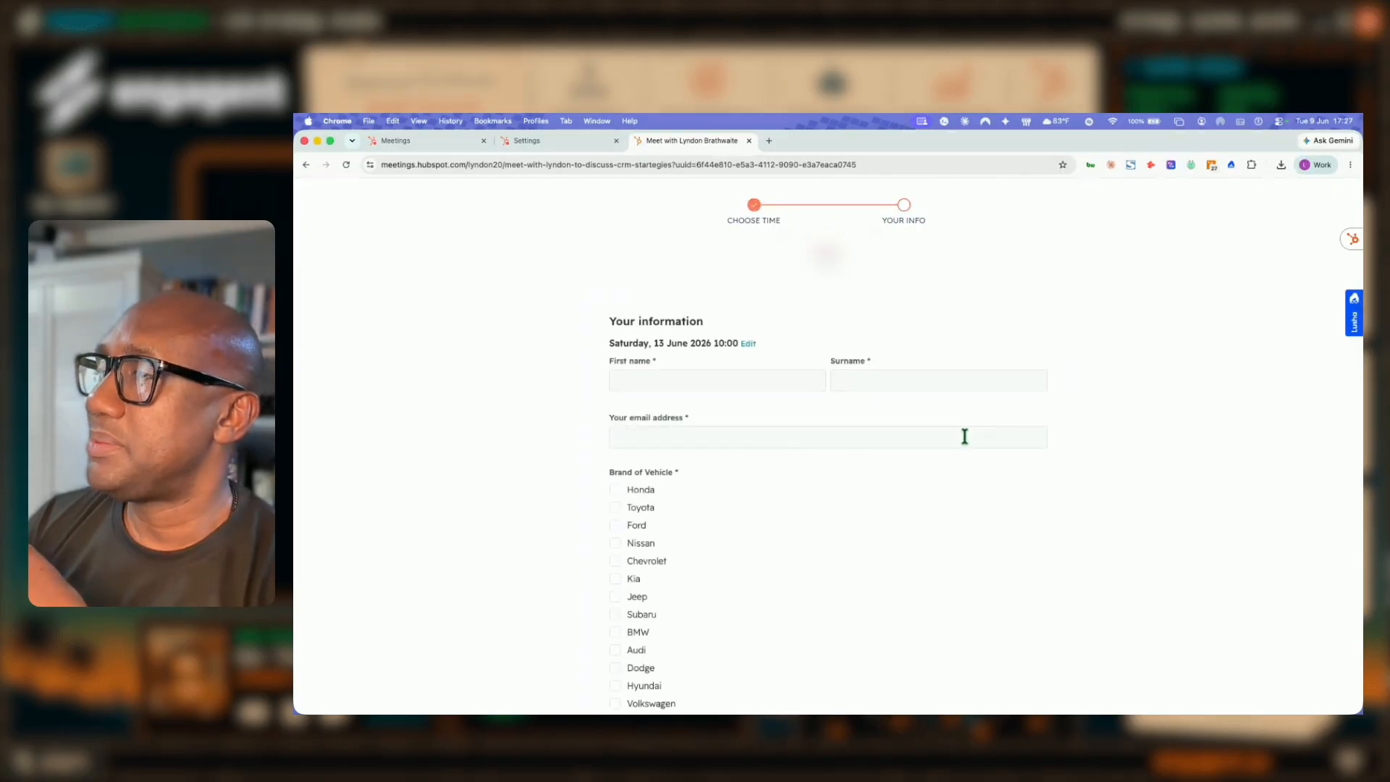
Fill in the guest's email address on the booking form and select Jaguar as the brand of vehicle
{"action": "scroll", "coordinate": [686, 403], "scroll_direction": "down", "scroll_amount": 6}
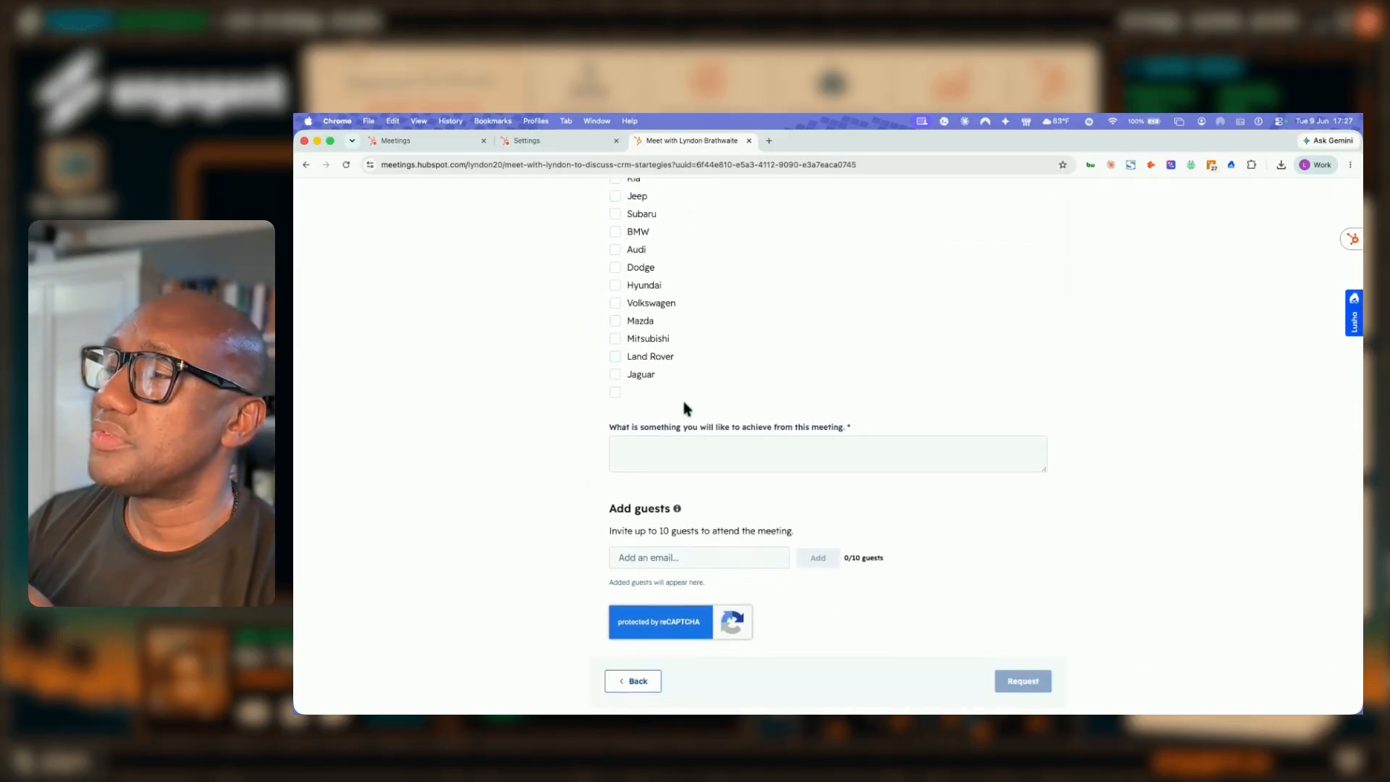
{"action": "left_click", "coordinate": [686, 558]}
{"action": "left_click", "coordinate": [690, 588]}
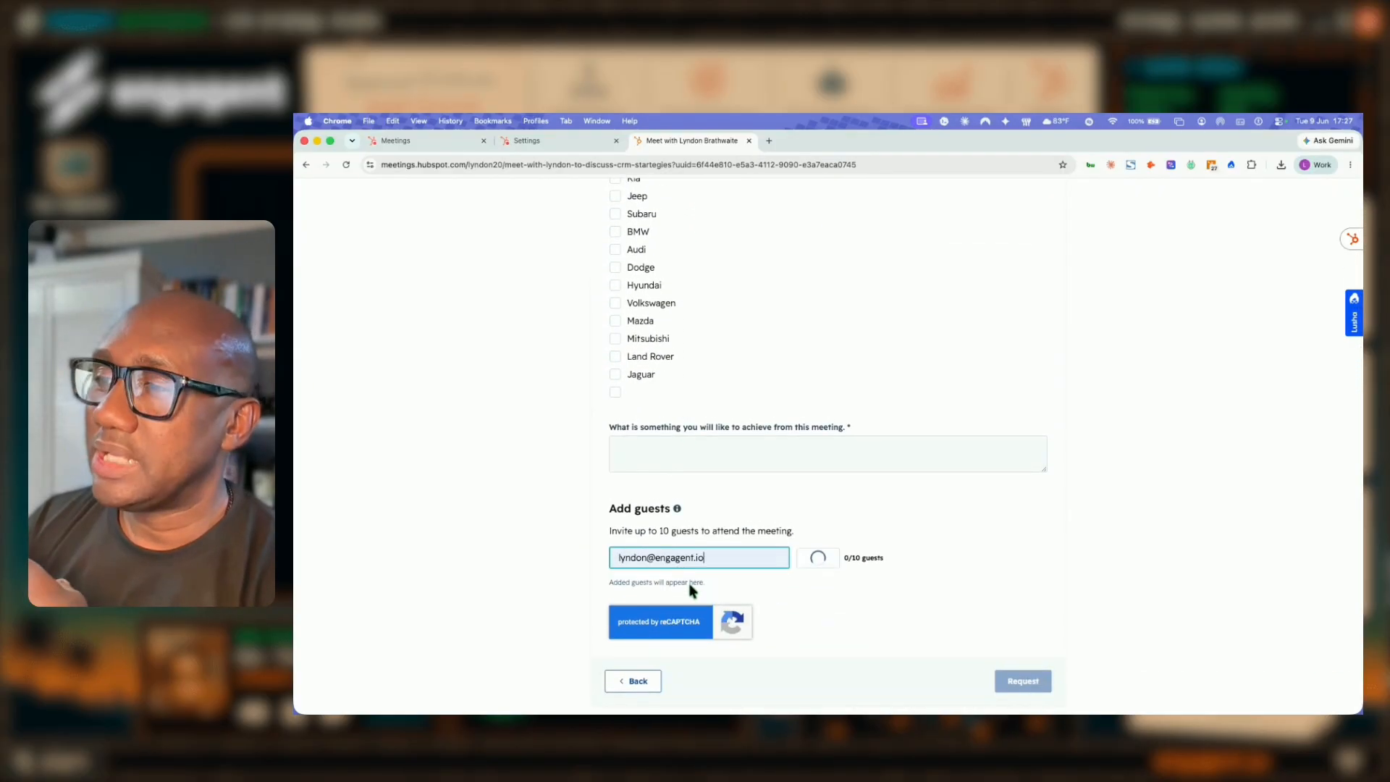
{"action": "left_click", "coordinate": [662, 455]}
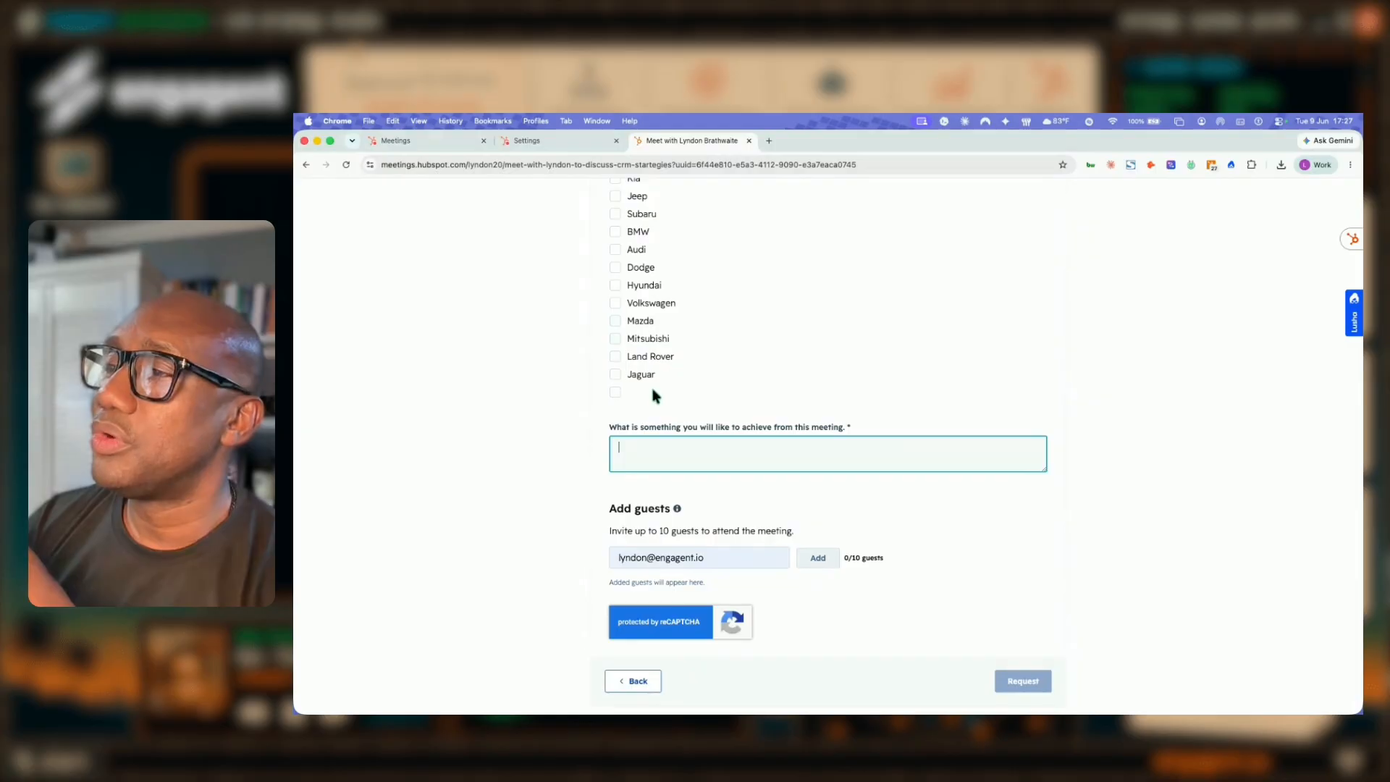
{"action": "left_click", "coordinate": [616, 375]}
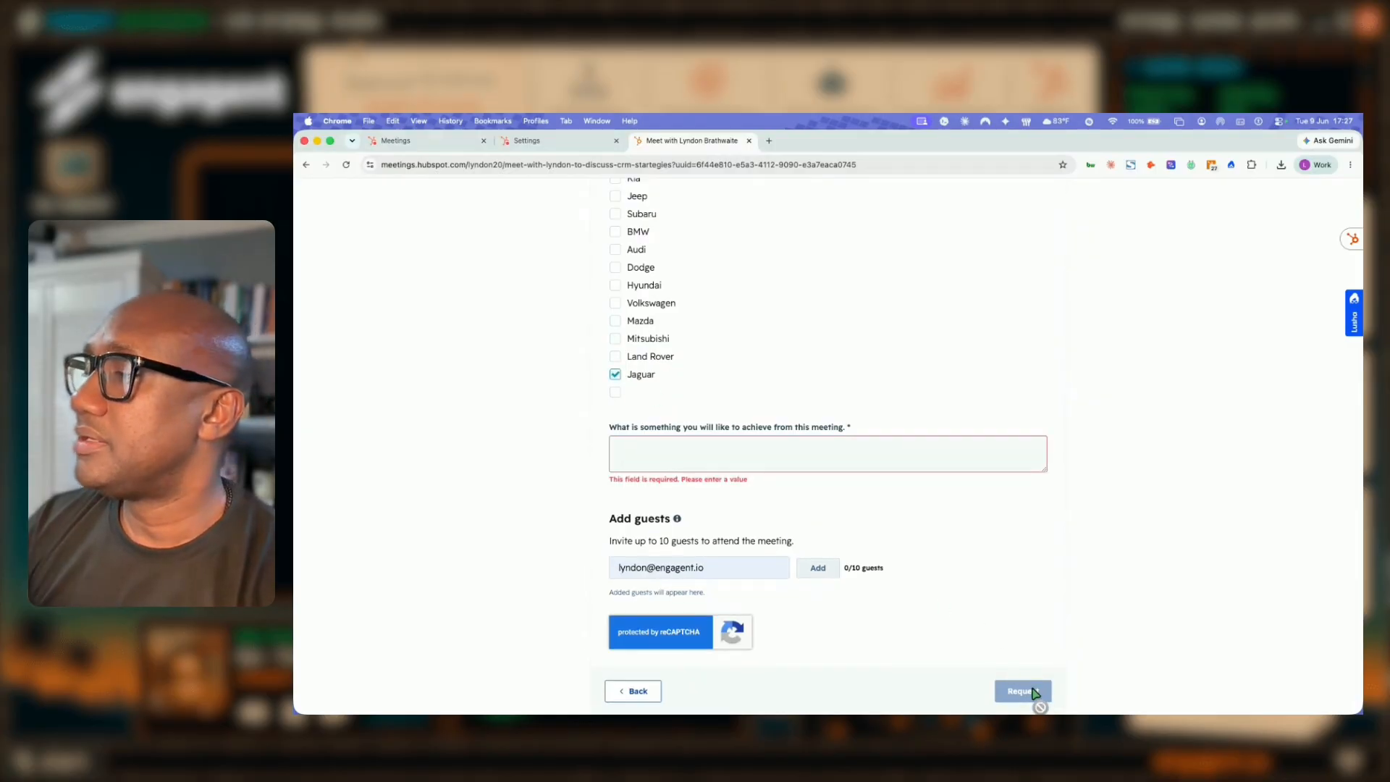